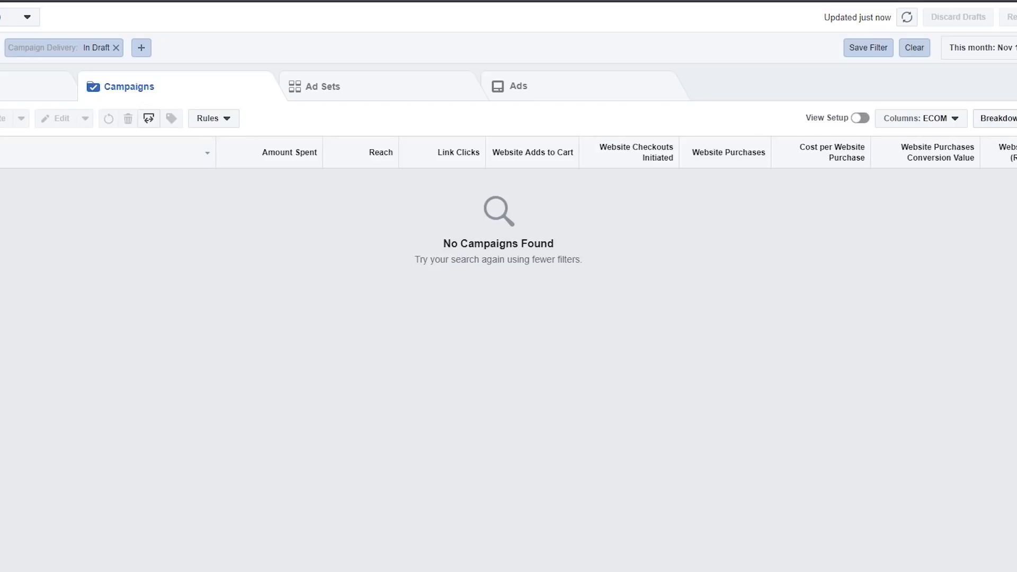
# Start creating a new campaign and name it "Gaming Kit".
pyautogui.click(1, 118)
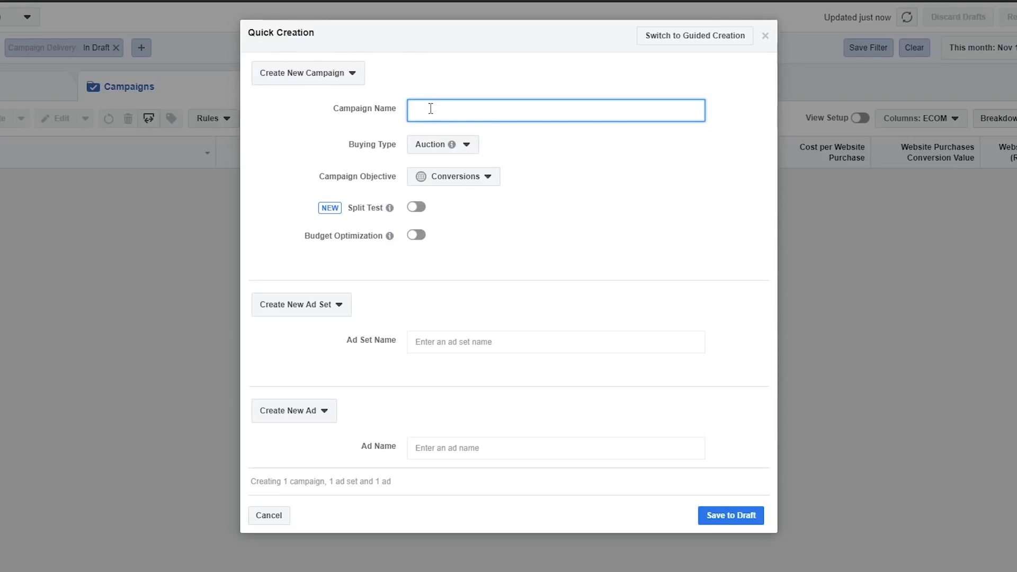
pyautogui.write('Gaming Kit')
pyautogui.click(292, 156)
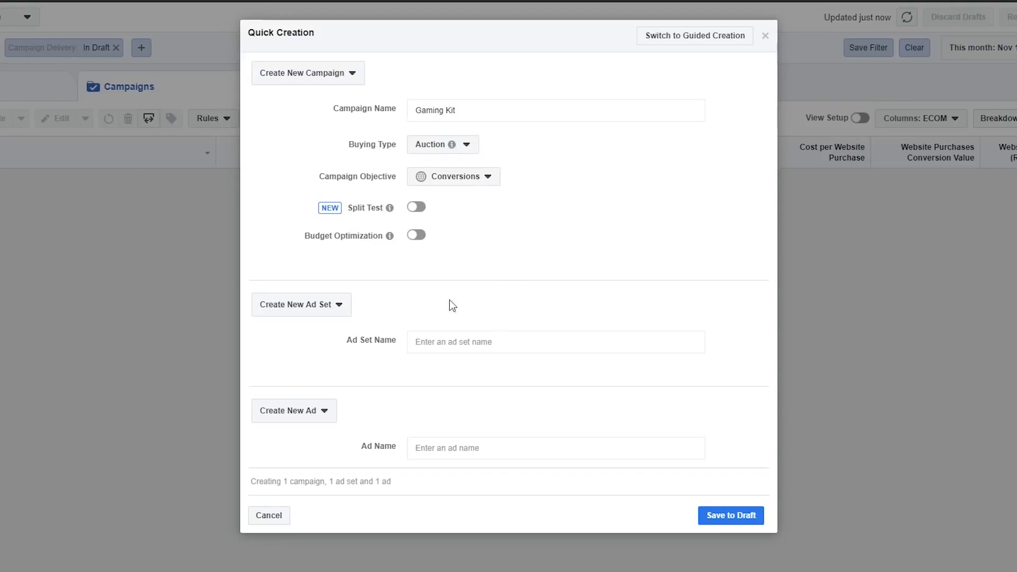
# Name the new ad set "a" and the new ad "Default", and save the campaign to draft.
pyautogui.click(454, 341)
pyautogui.write('a')
pyautogui.click(436, 446)
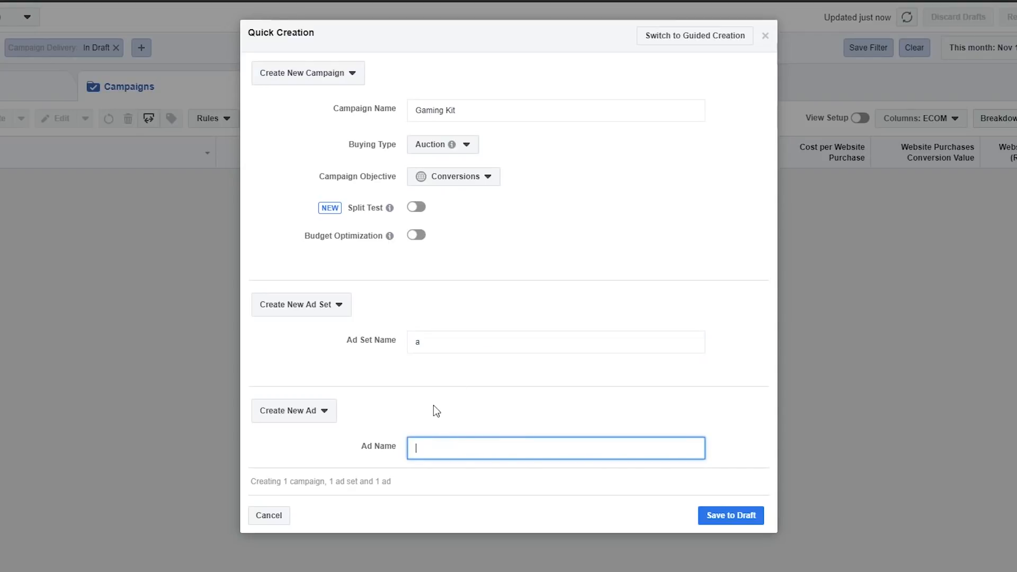
pyautogui.write('Default')
pyautogui.click(436, 379)
pyautogui.click(758, 513)
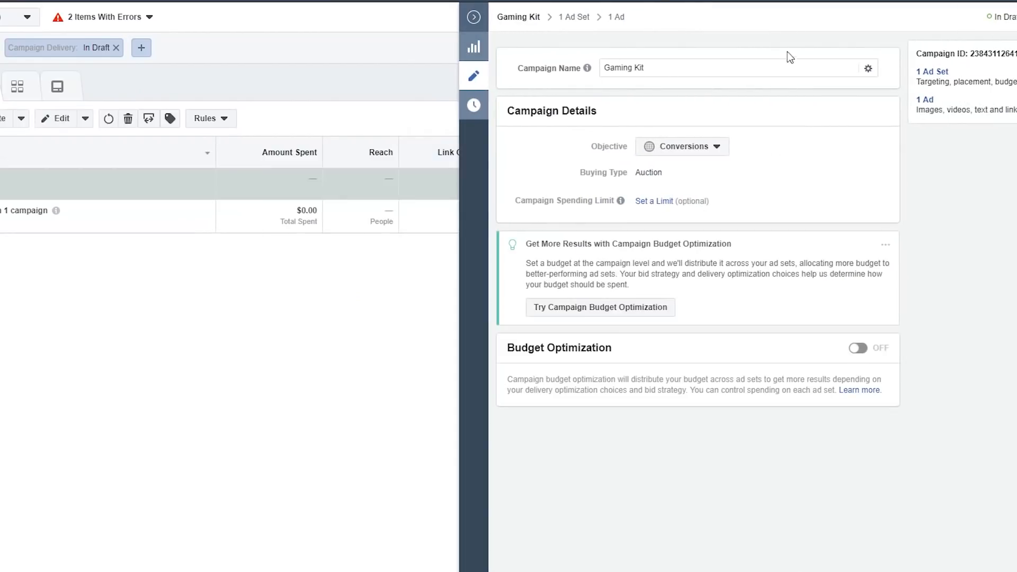
# Close the campaign's settings and open the Default ad for editing.
pyautogui.click(515, 569)
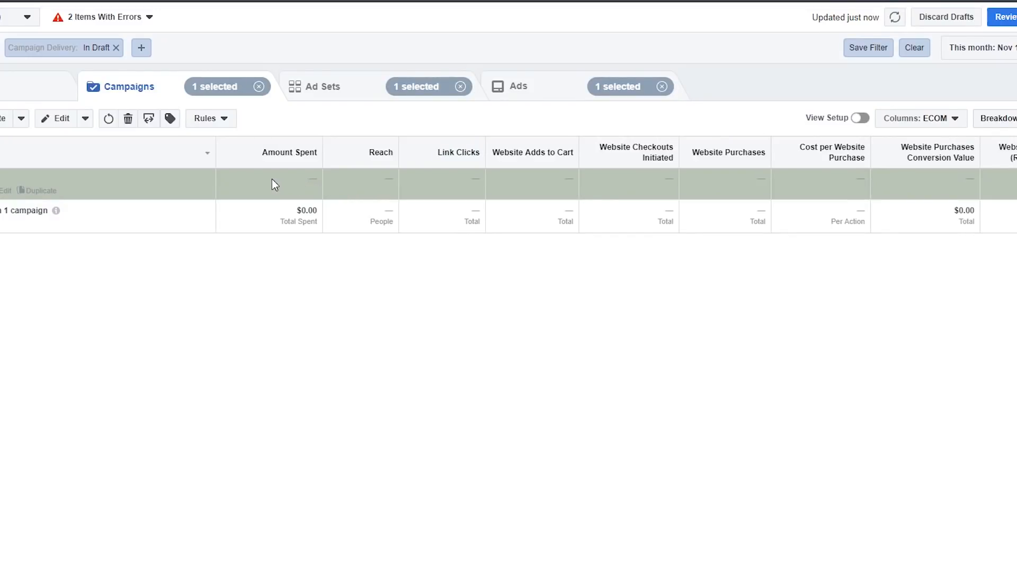
pyautogui.click(313, 84)
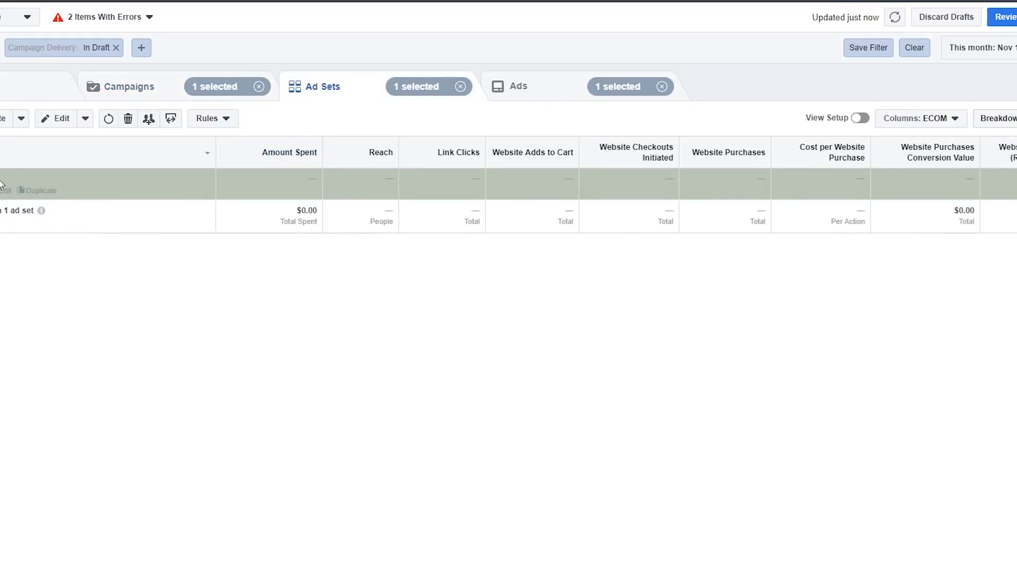
pyautogui.click(516, 87)
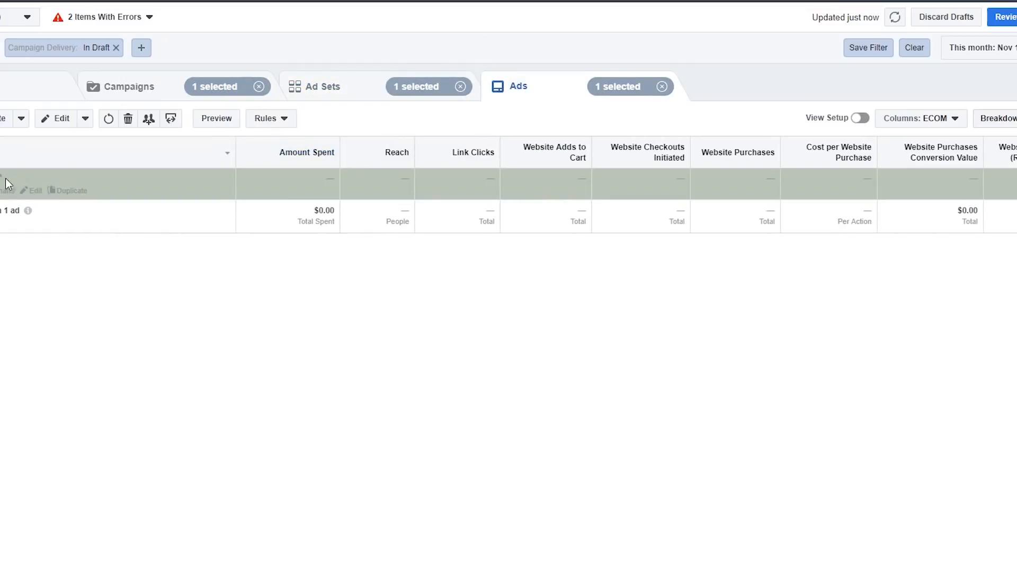
pyautogui.click(32, 190)
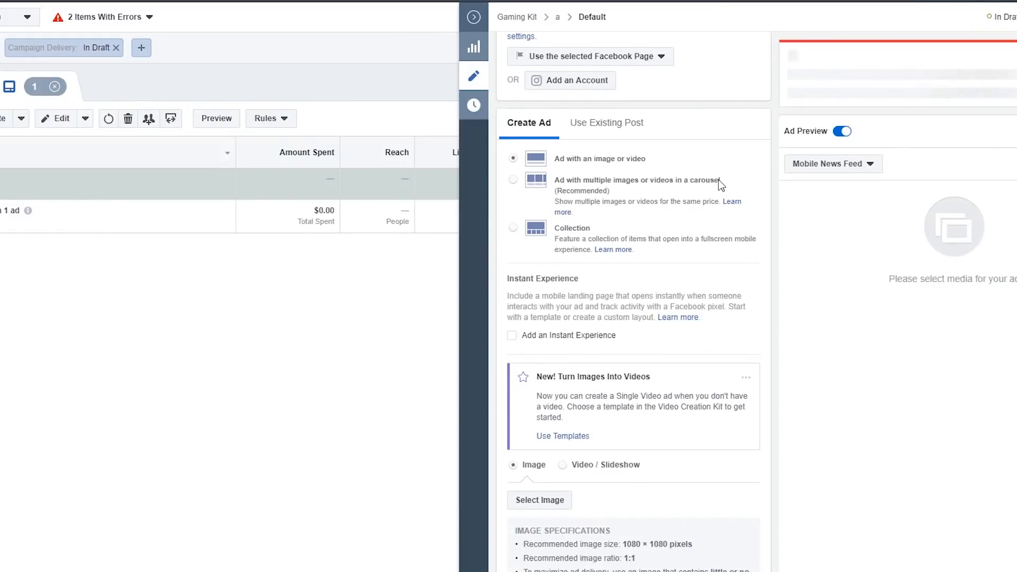
# Examine the Default ad's format, image, text, website URL and headline fields and its available call-to-action options.
pyautogui.scroll(-3, 718, 179)
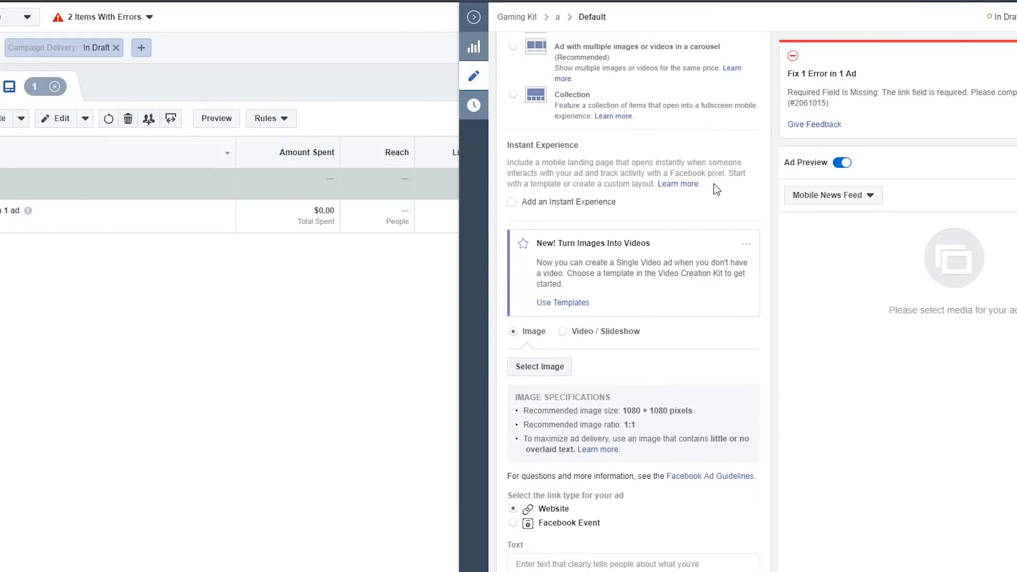
pyautogui.scroll(1, 714, 184)
pyautogui.scroll(-1, 713, 184)
pyautogui.scroll(-2, 712, 186)
pyautogui.scroll(1, 710, 190)
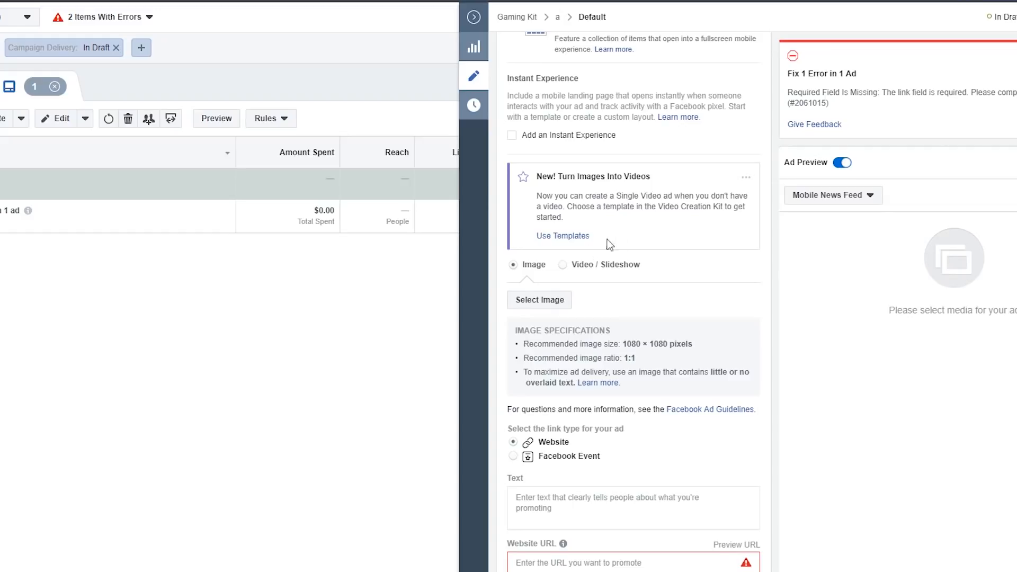
pyautogui.scroll(1, 630, 106)
pyautogui.scroll(-1, 630, 109)
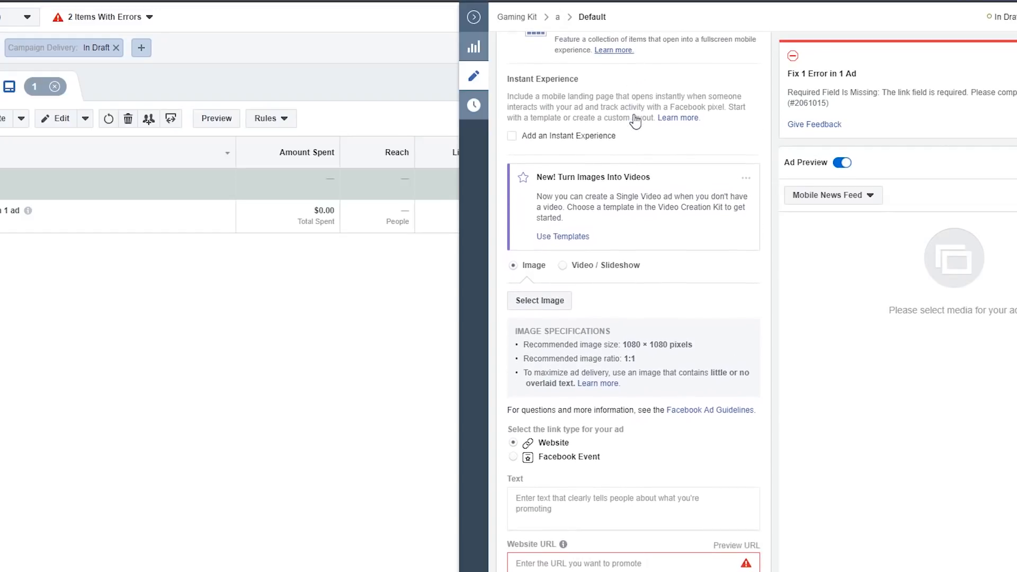
pyautogui.scroll(-2, 632, 175)
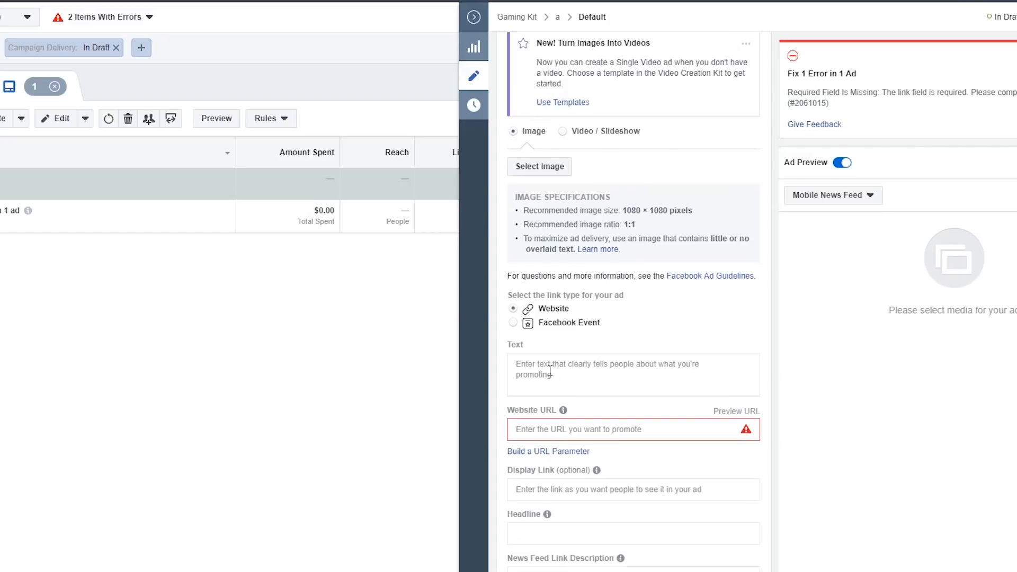
pyautogui.scroll(-2, 605, 382)
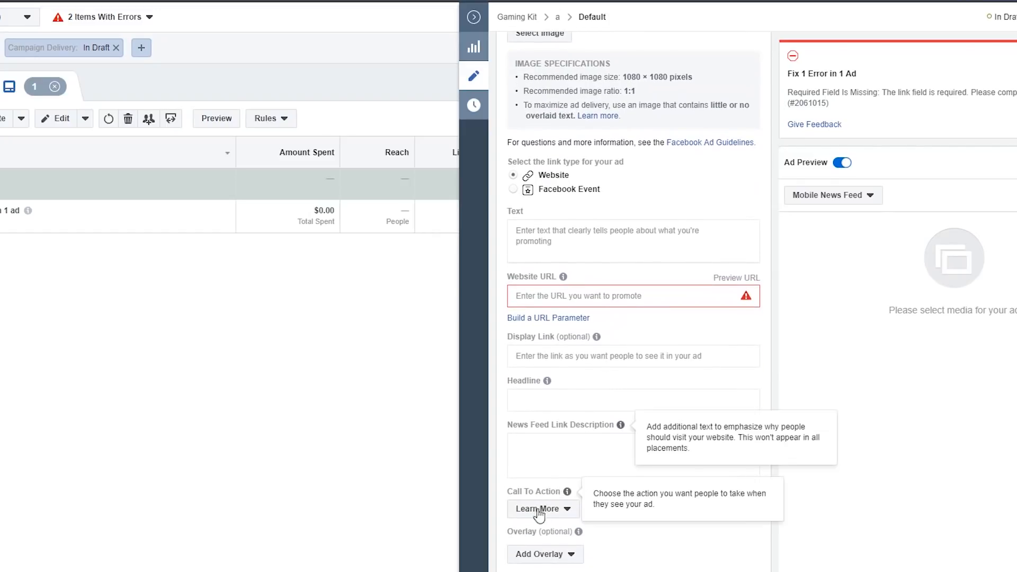
pyautogui.click(522, 510)
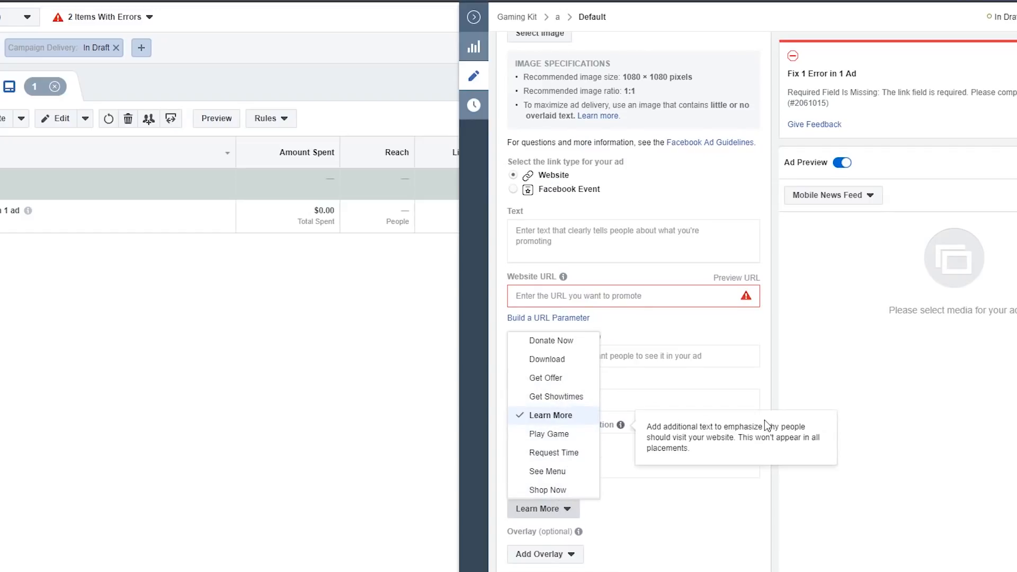
pyautogui.click(682, 381)
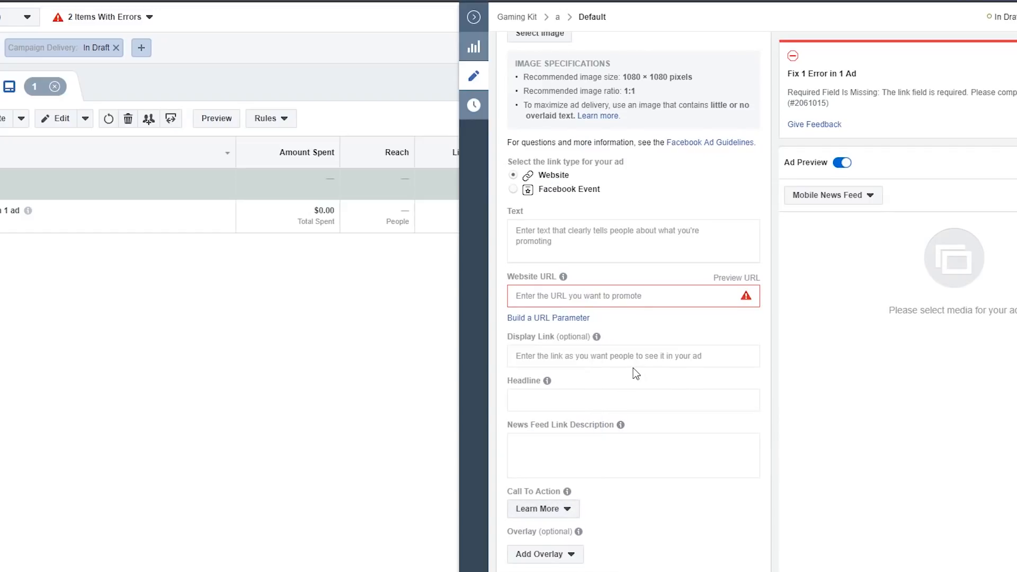
pyautogui.moveTo(599, 331)
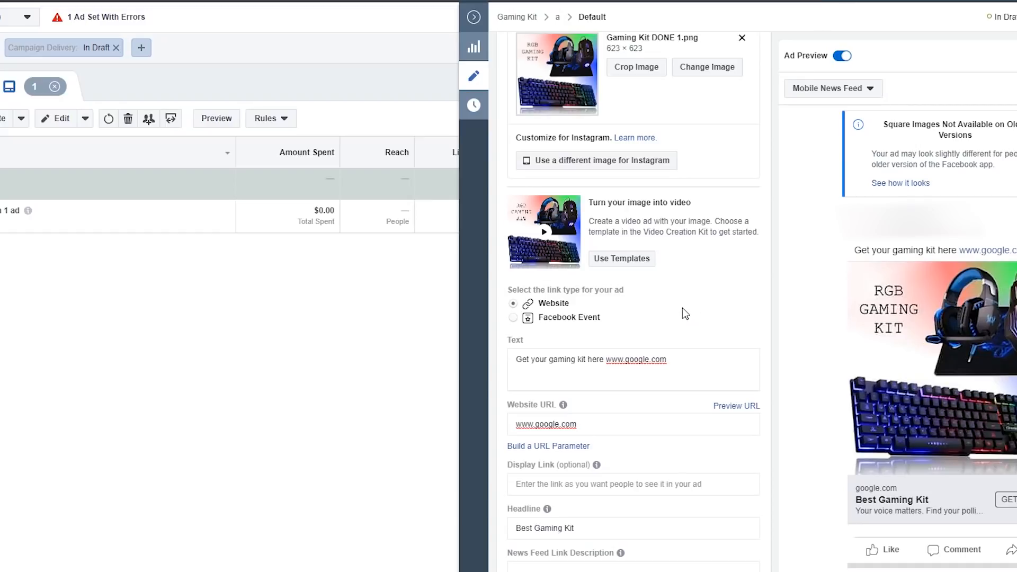
# Close the ad's settings, open ad set "a" for editing, and read the notice under its Purchase conversion event.
pyautogui.click(517, 571)
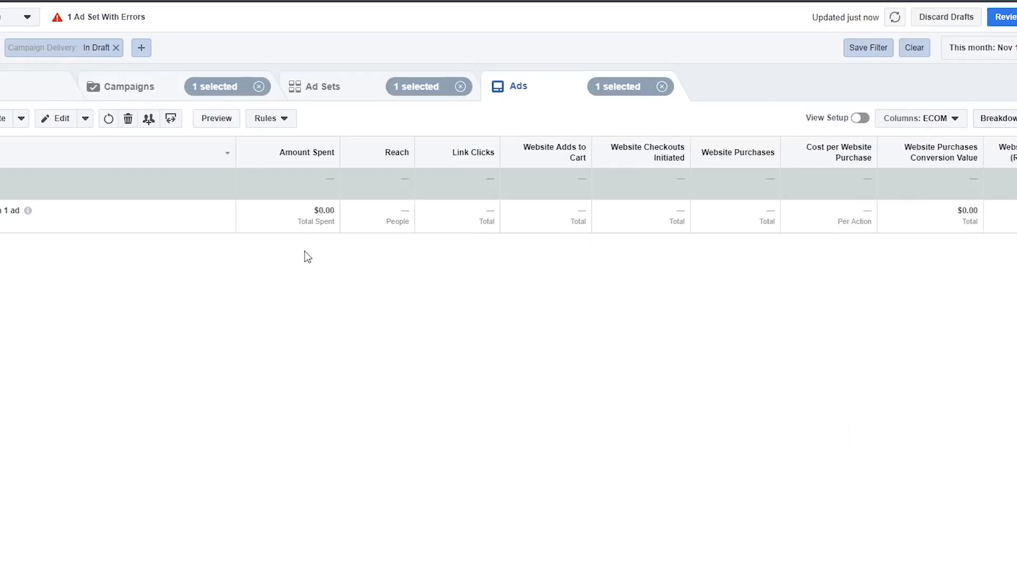
pyautogui.click(313, 87)
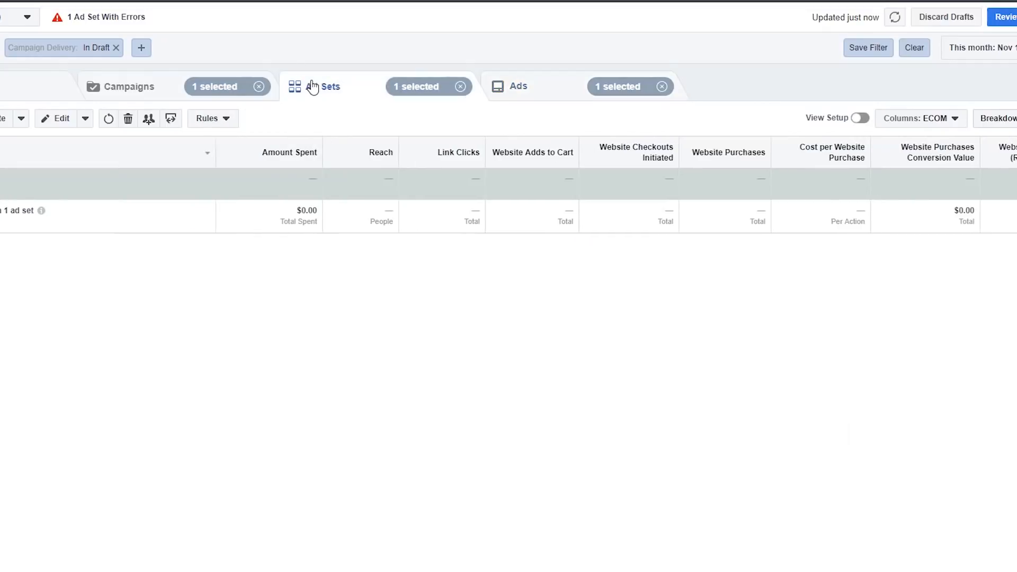
pyautogui.click(4, 192)
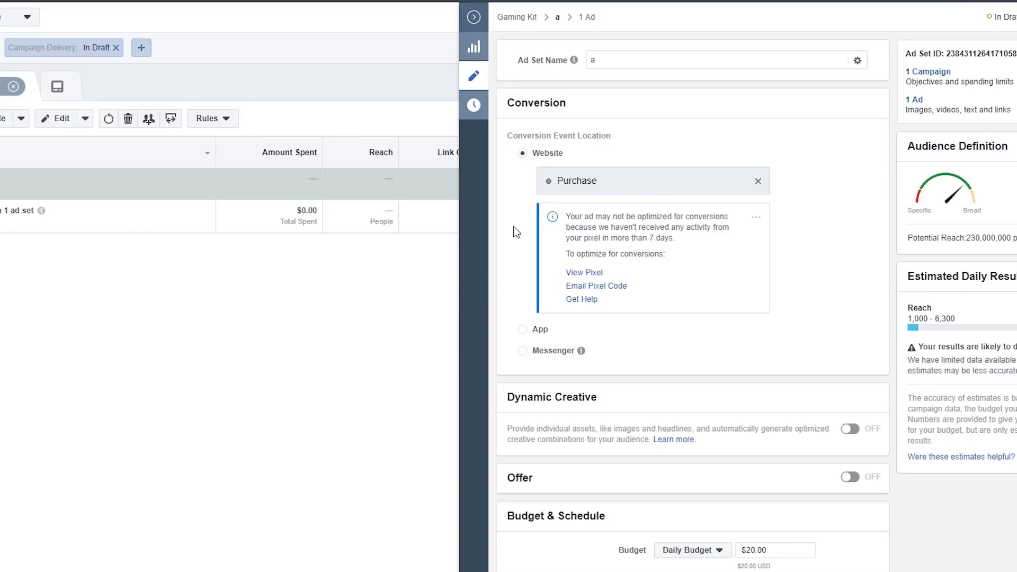
pyautogui.moveTo(610, 218); pyautogui.dragTo(689, 219)
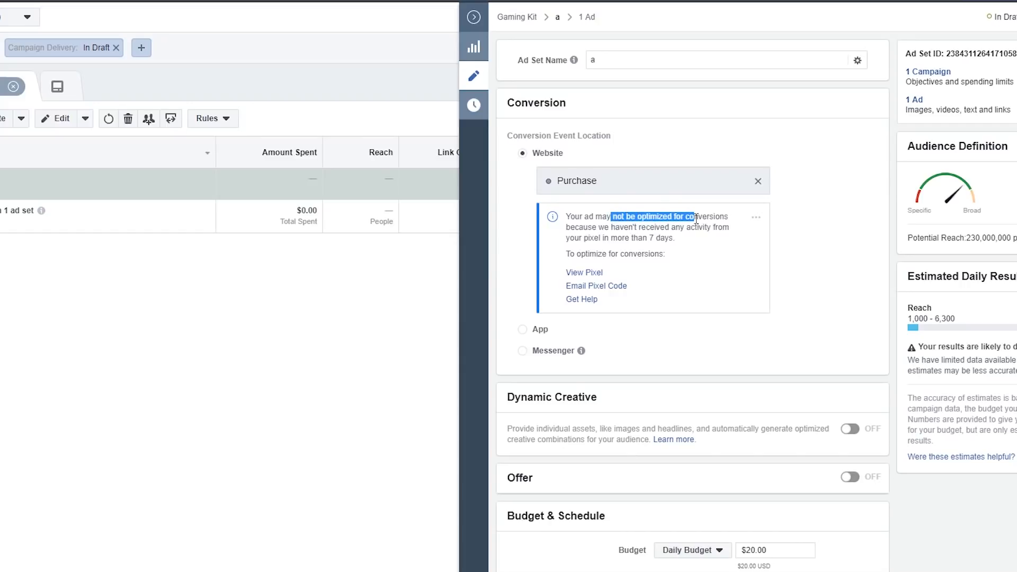
pyautogui.click(671, 238)
# Set the ad set's daily budget to $5.
pyautogui.scroll(-5, 821, 278)
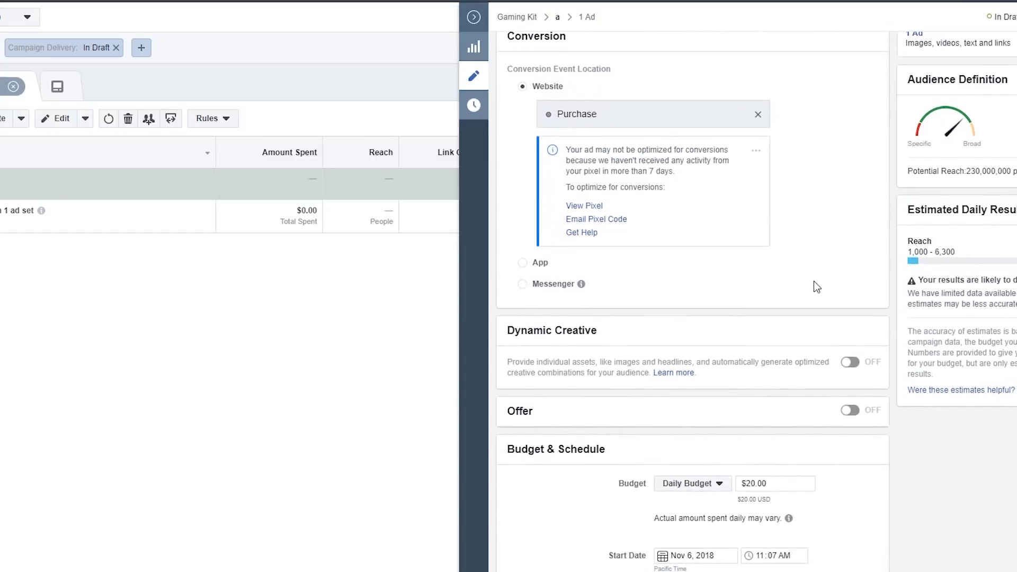
pyautogui.tripleClick(774, 283)
pyautogui.write('5')
pyautogui.click(859, 298)
# Set the audience's included location to the Worldwide region.
pyautogui.scroll(-6, 551, 261)
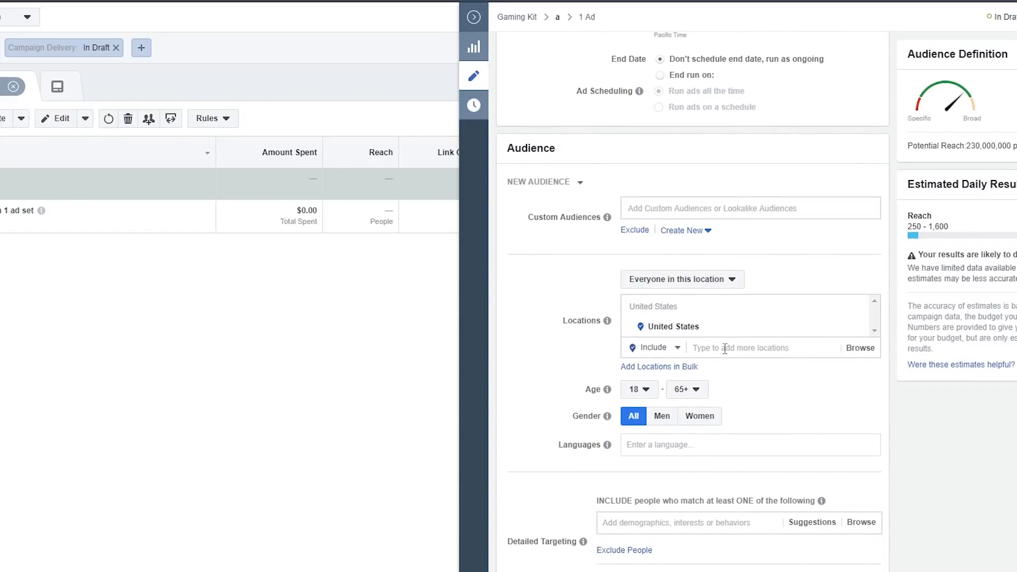
pyautogui.click(722, 348)
pyautogui.write('w')
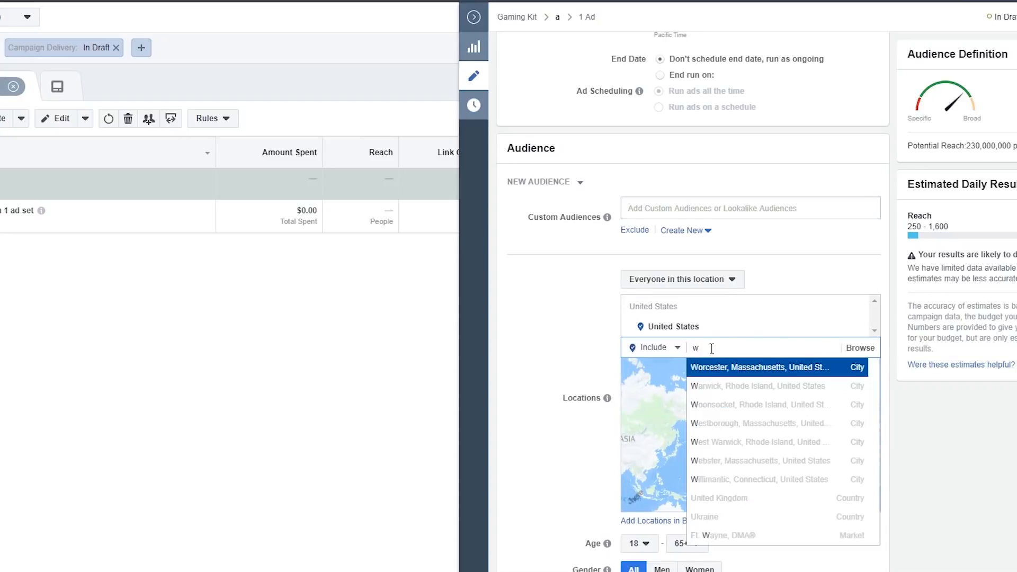
pyautogui.write('orld')
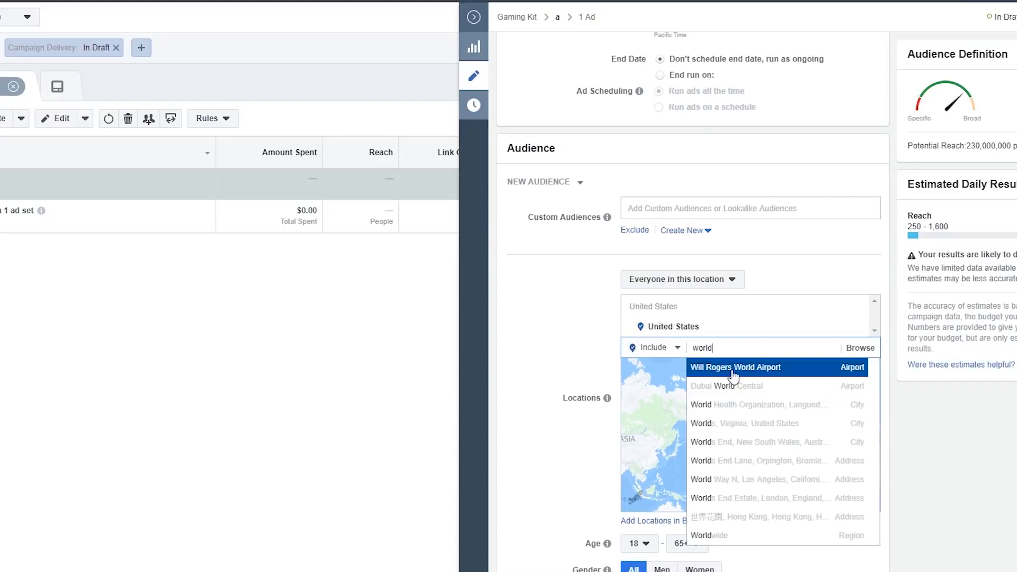
pyautogui.click(722, 536)
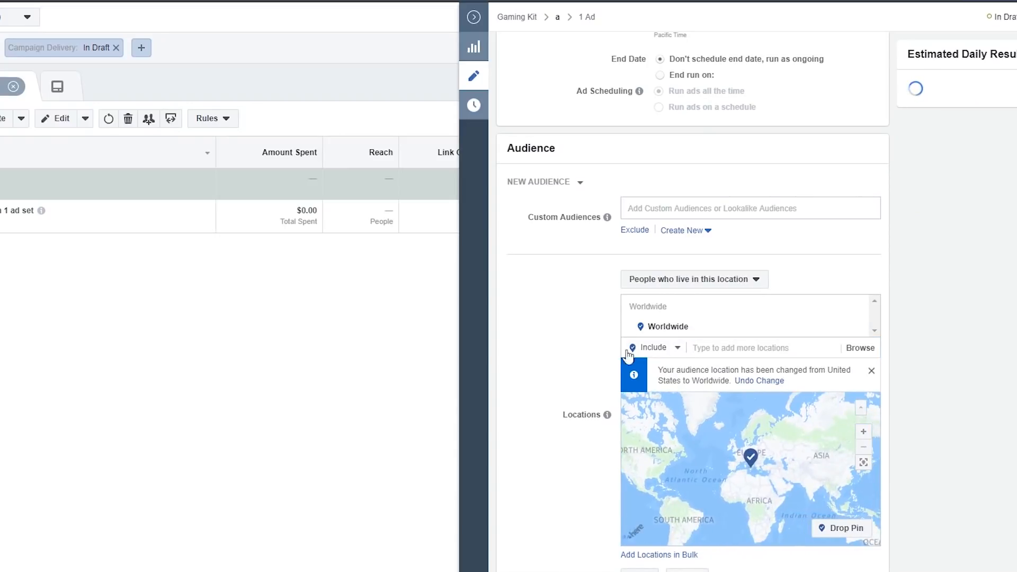
# Exclude Africa and Indonesia from the audience's locations.
pyautogui.click(653, 348)
pyautogui.click(651, 385)
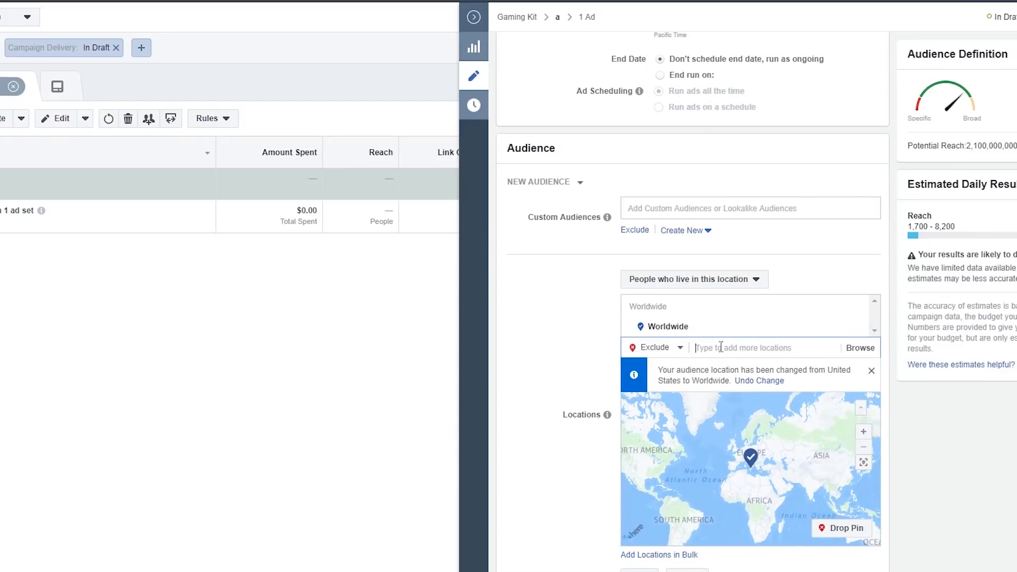
pyautogui.write('africa')
pyautogui.click(728, 371)
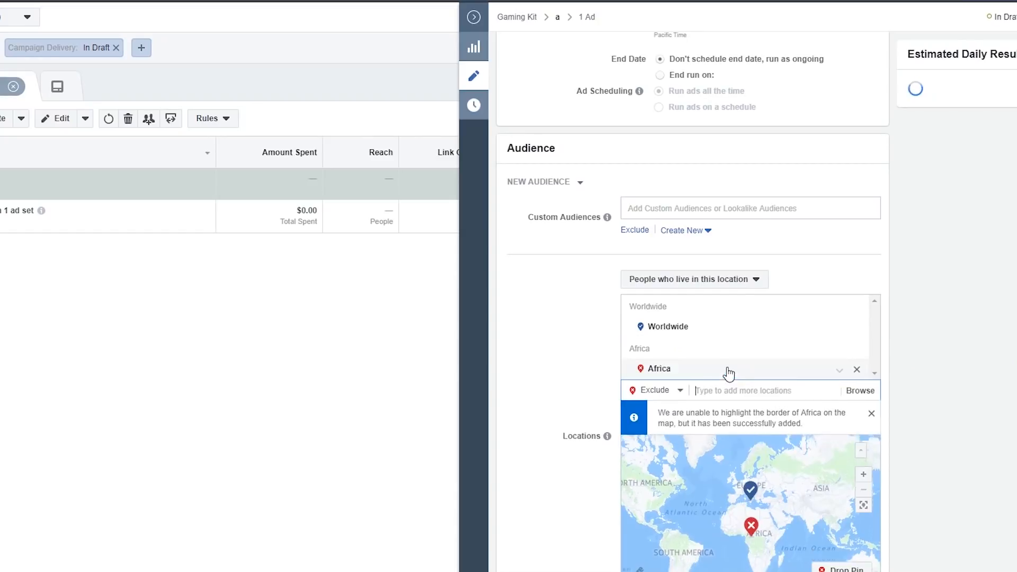
pyautogui.write('indonesia')
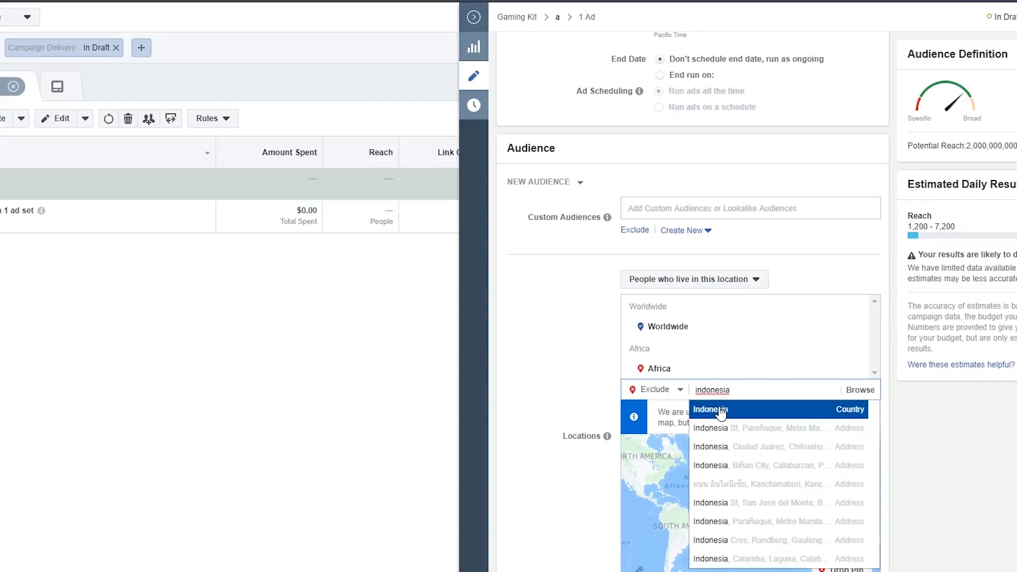
pyautogui.click(720, 411)
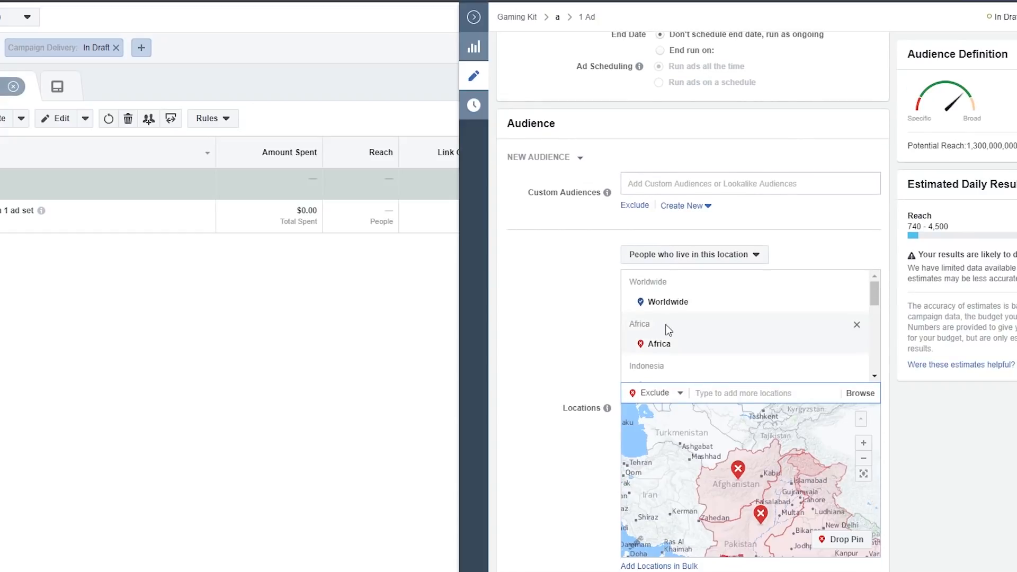
# Review the full list of included and excluded audience locations and the age, gender and language settings beneath it.
pyautogui.scroll(-5, 669, 329)
pyautogui.scroll(5, 674, 337)
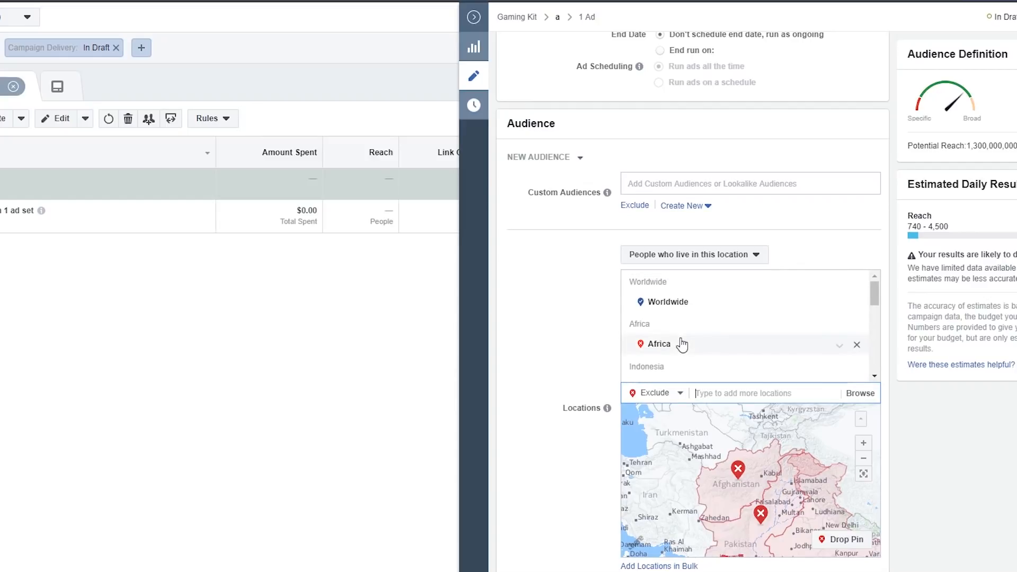
pyautogui.scroll(-5, 680, 342)
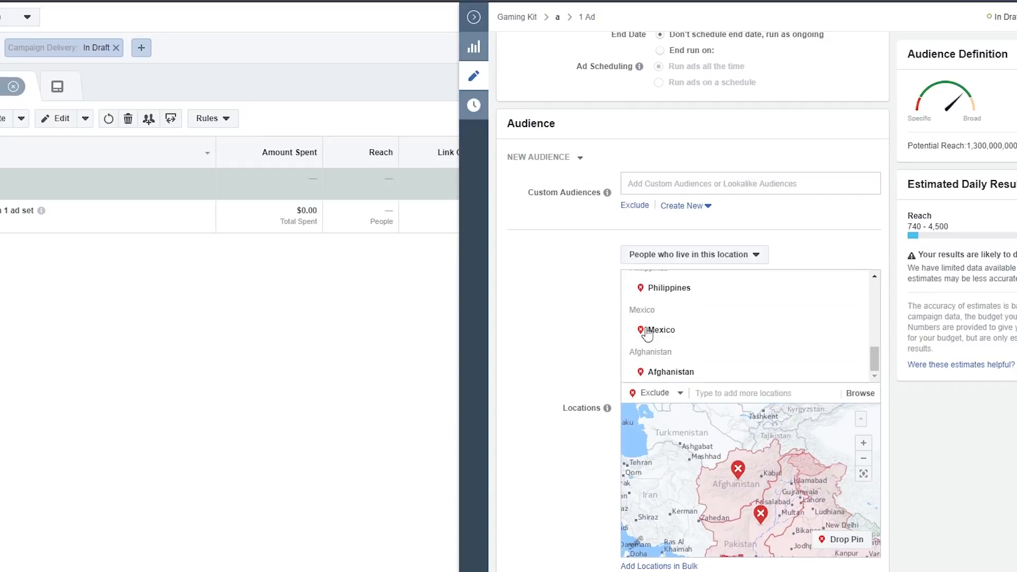
pyautogui.scroll(6, 717, 352)
pyautogui.scroll(-3, 703, 333)
pyautogui.scroll(-3, 703, 333)
pyautogui.scroll(-4, 535, 352)
pyautogui.scroll(-1, 574, 340)
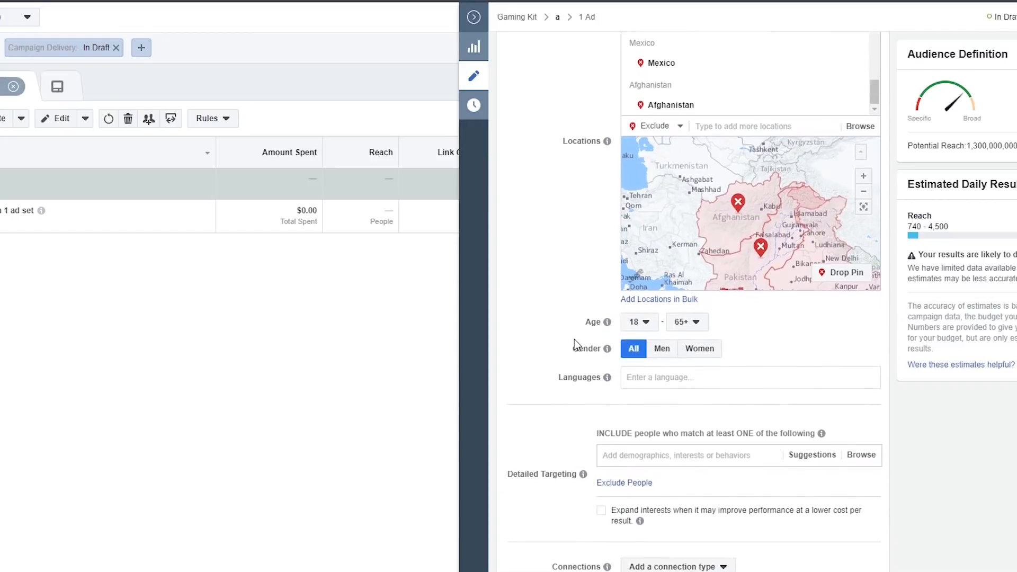
# Set the audience's location targeting to "Everyone in this location".
pyautogui.scroll(1, 546, 321)
pyautogui.scroll(3, 547, 320)
pyautogui.click(647, 189)
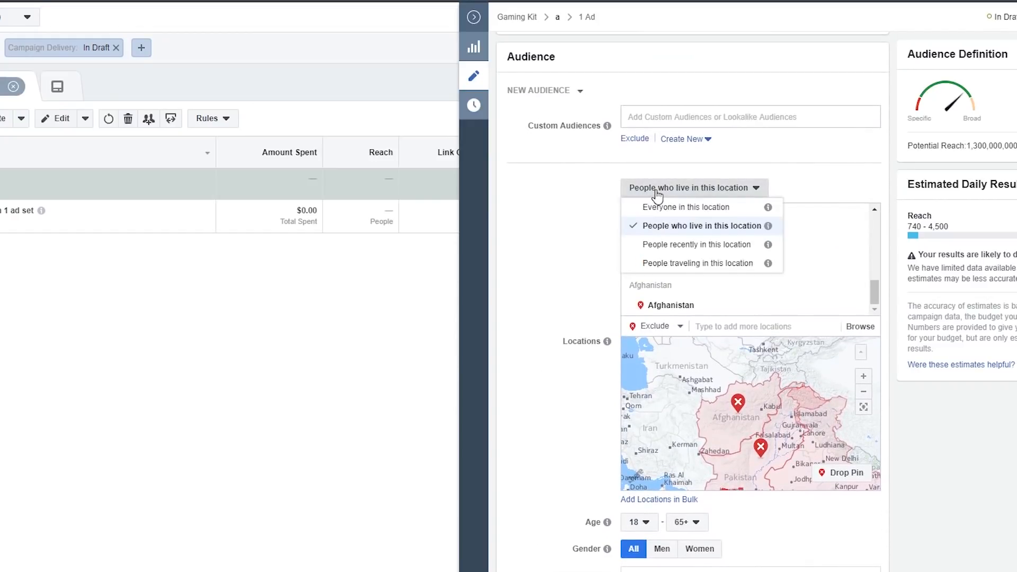
pyautogui.click(655, 213)
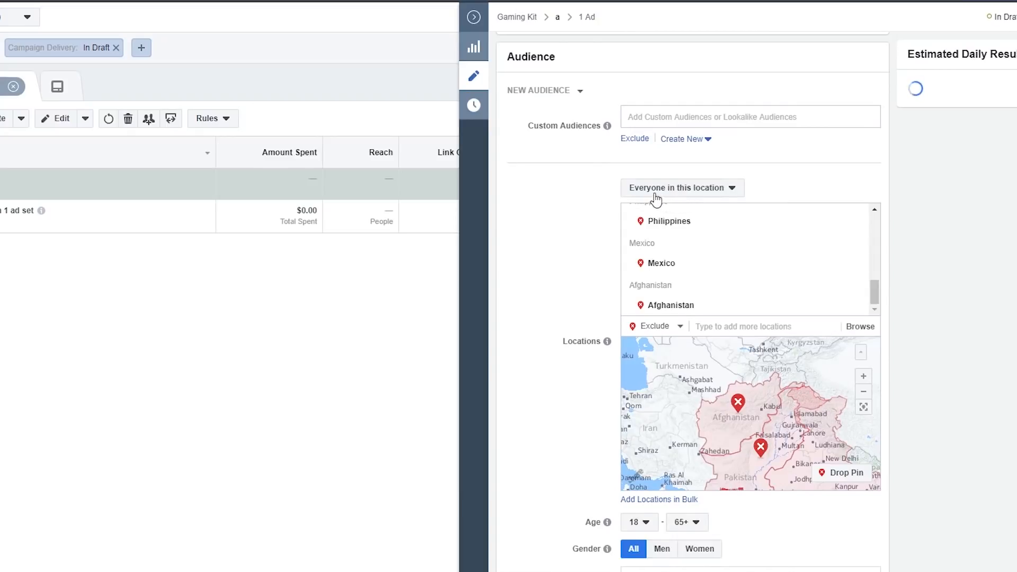
pyautogui.scroll(3, 539, 265)
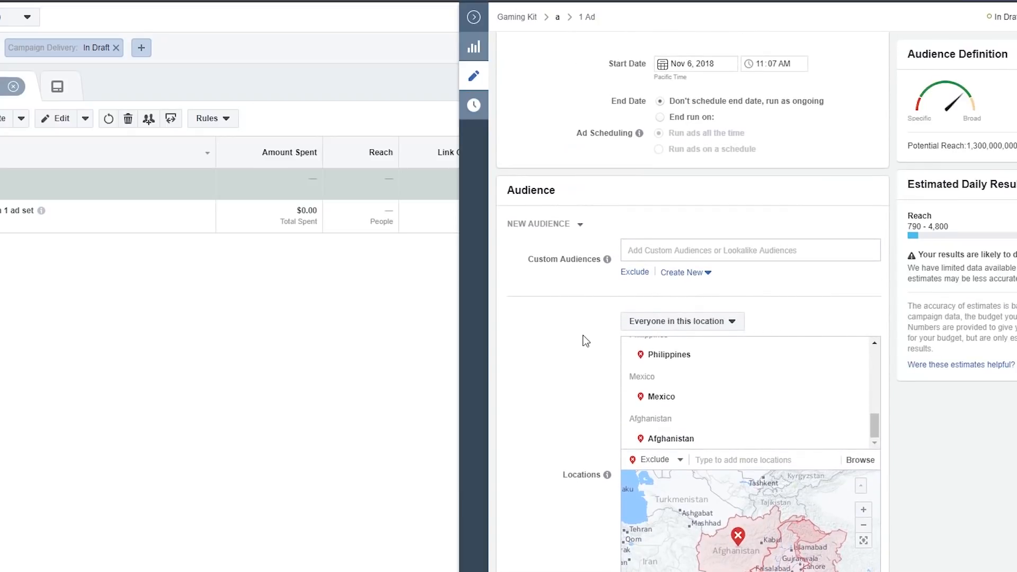
# Review the ad set's budget and schedule settings, including the available budget types.
pyautogui.scroll(3, 588, 332)
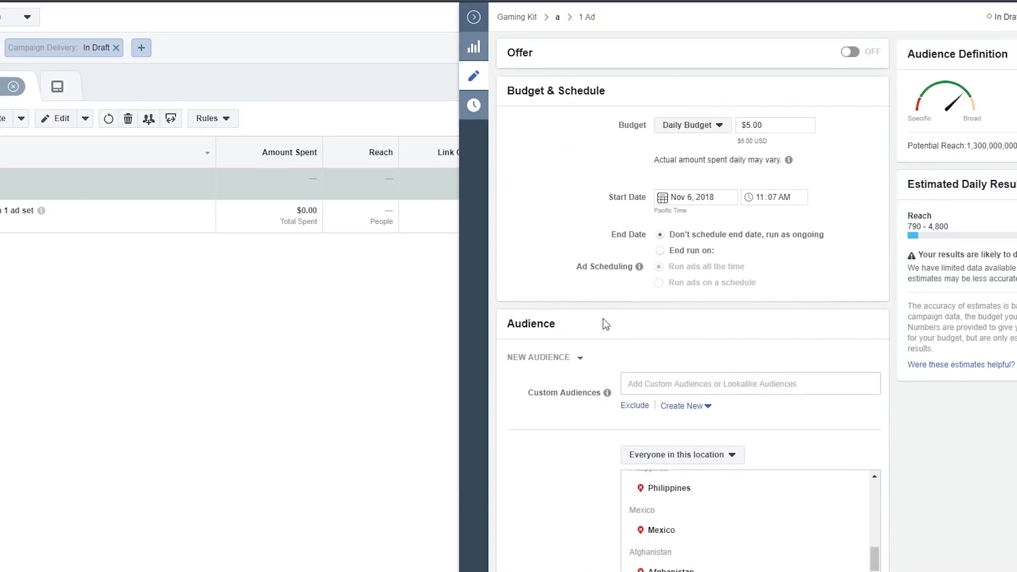
pyautogui.scroll(-4, 570, 405)
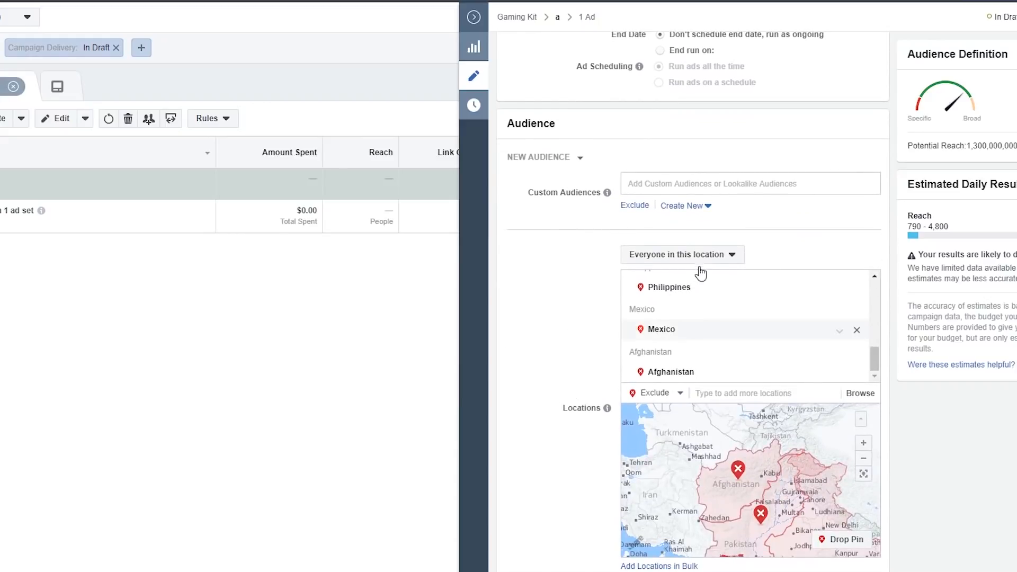
pyautogui.scroll(5, 577, 297)
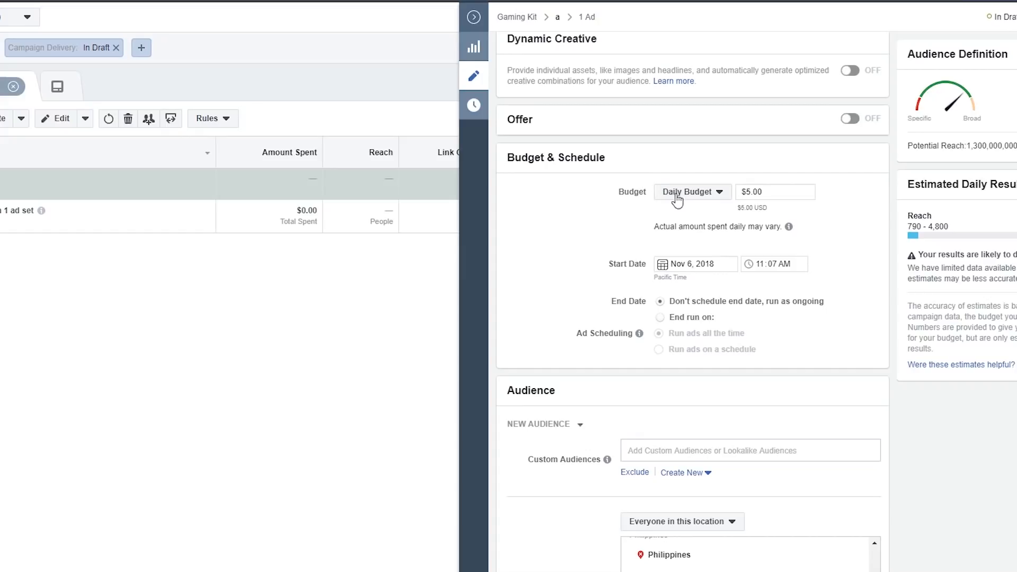
pyautogui.click(696, 194)
pyautogui.click(604, 194)
pyautogui.click(688, 193)
pyautogui.click(586, 199)
# Look over the ad scheduling note and the audience's list of excluded locations.
pyautogui.scroll(-4, 534, 324)
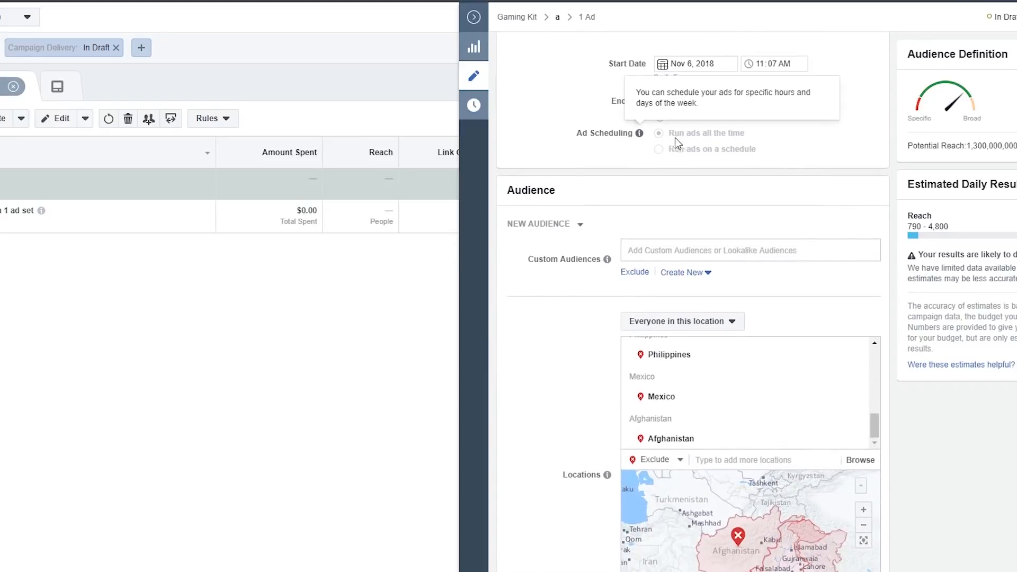
pyautogui.scroll(-1, 544, 248)
pyautogui.scroll(-4, 548, 248)
pyautogui.scroll(1, 576, 200)
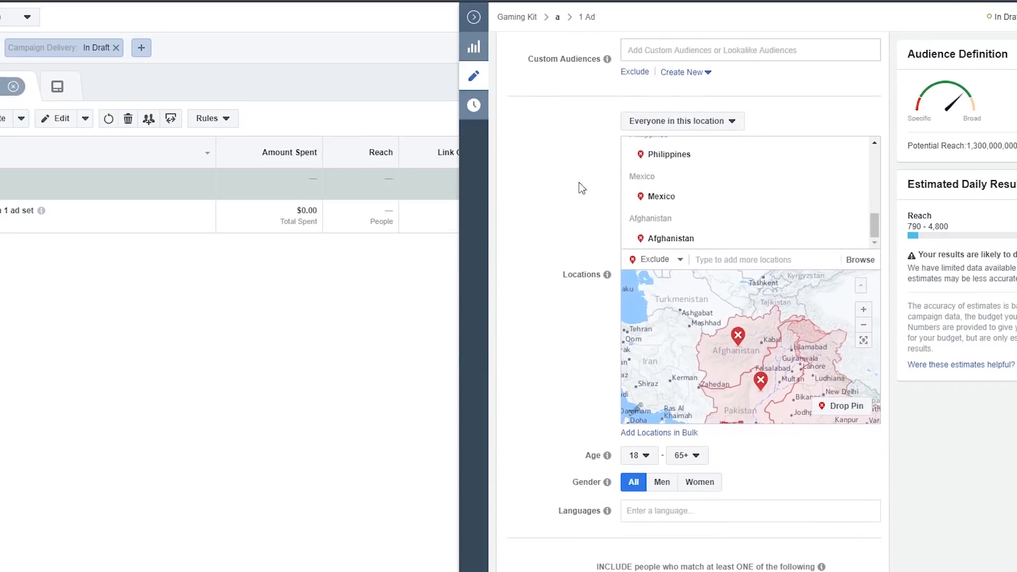
pyautogui.scroll(-2, 557, 211)
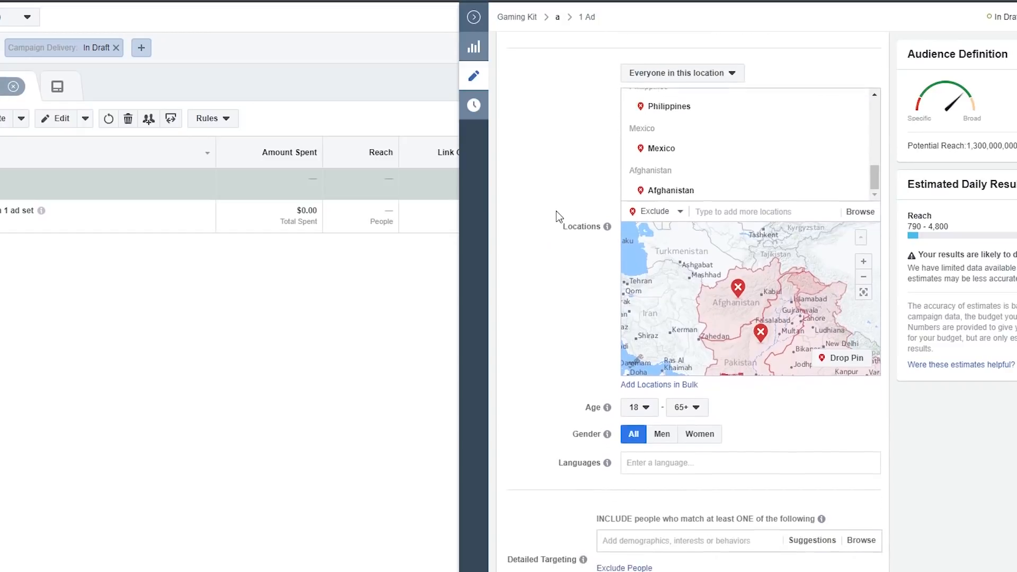
pyautogui.scroll(3, 682, 120)
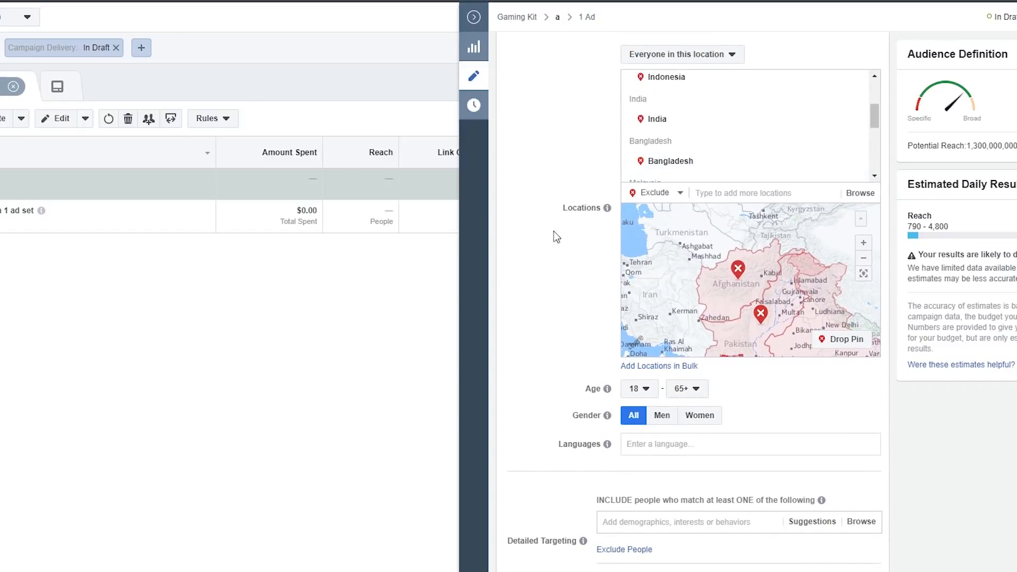
pyautogui.scroll(-4, 551, 227)
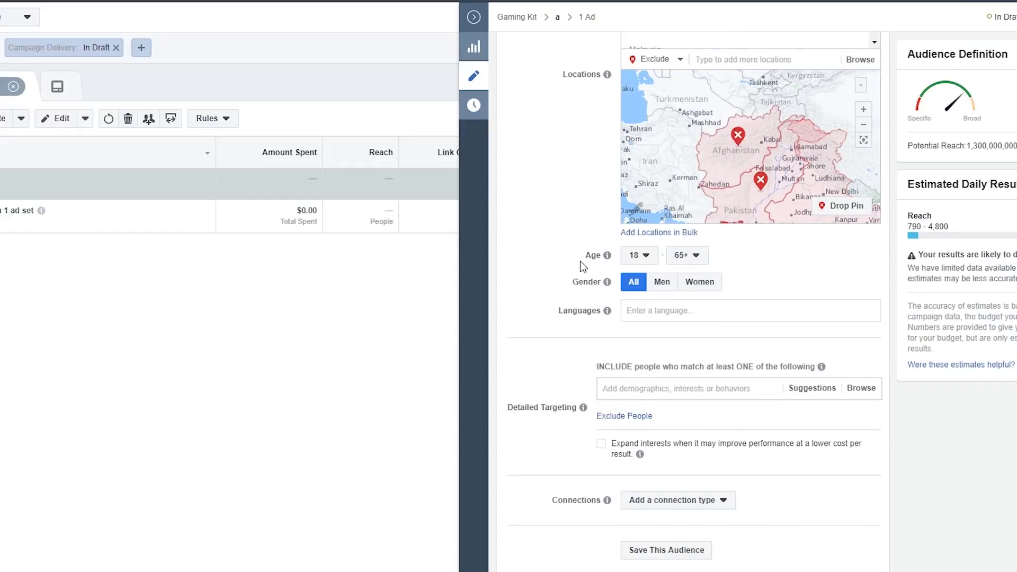
# Try the Women and Men gender options for the audience and return the gender to All.
pyautogui.click(693, 284)
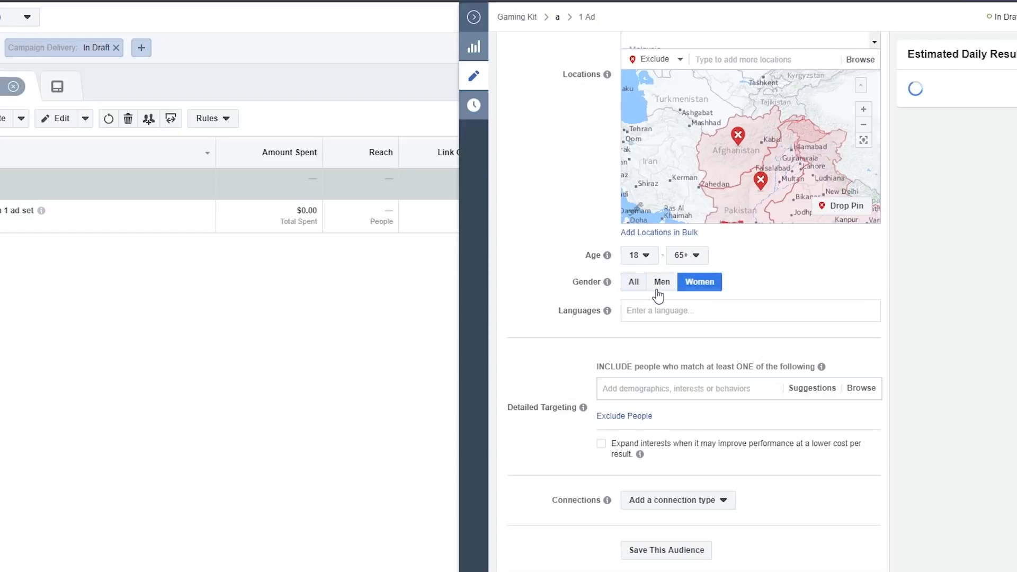
pyautogui.click(634, 284)
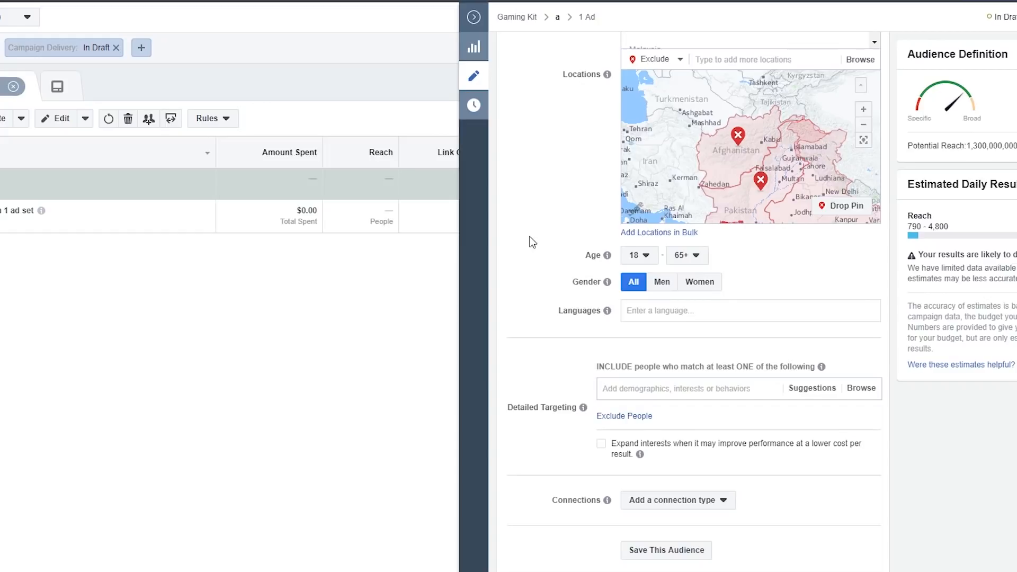
pyautogui.click(664, 283)
pyautogui.click(695, 284)
pyautogui.click(633, 283)
# Try the detailed targeting option that expands interests when it may improve performance, leave it off, and read its explanation.
pyautogui.scroll(-2, 533, 269)
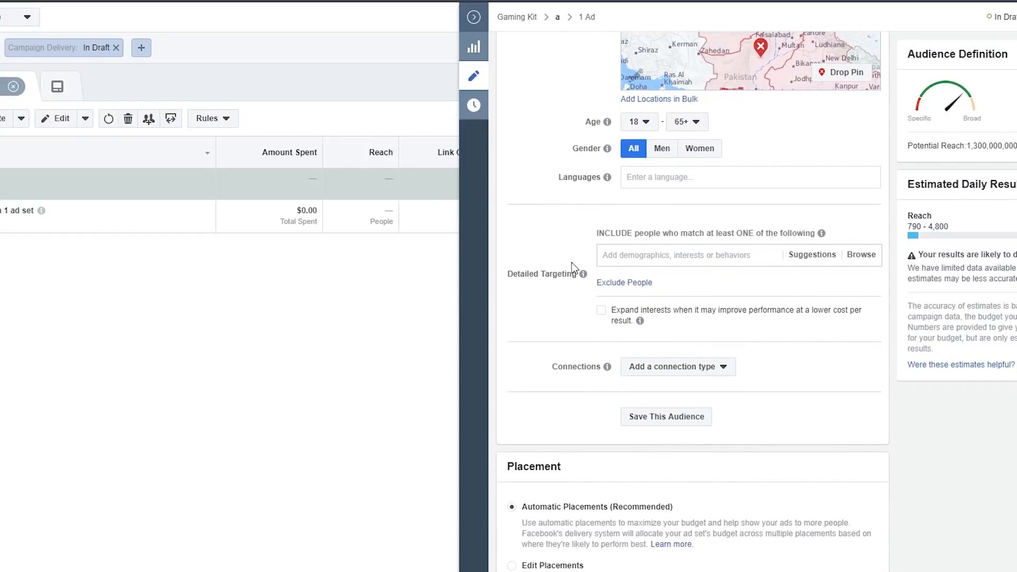
pyautogui.click(601, 313)
pyautogui.click(601, 312)
pyautogui.moveTo(642, 323)
# Try adding the Gaming computer interest to detailed targeting and remove it again.
pyautogui.write('gamin')
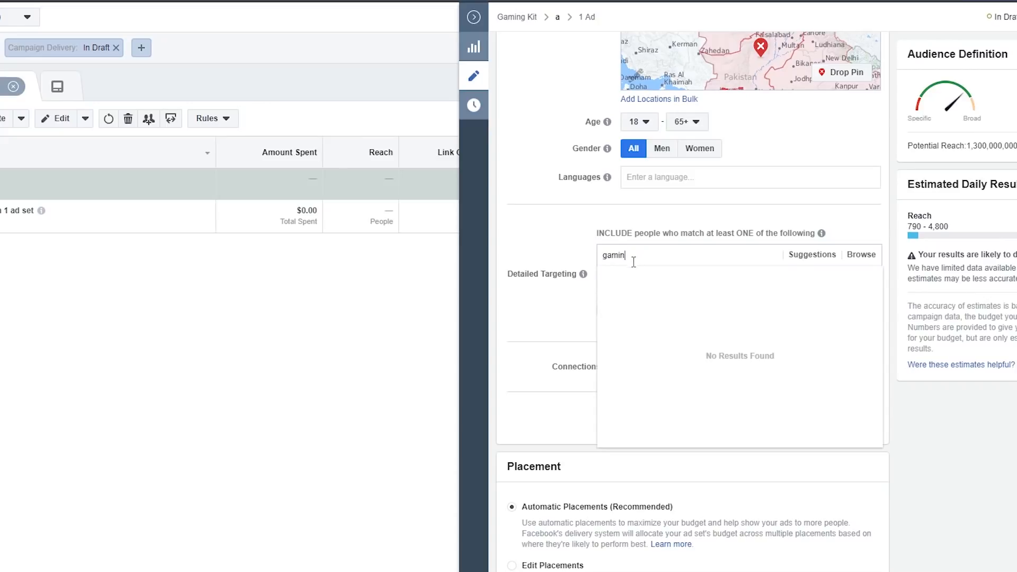
pyautogui.click(648, 278)
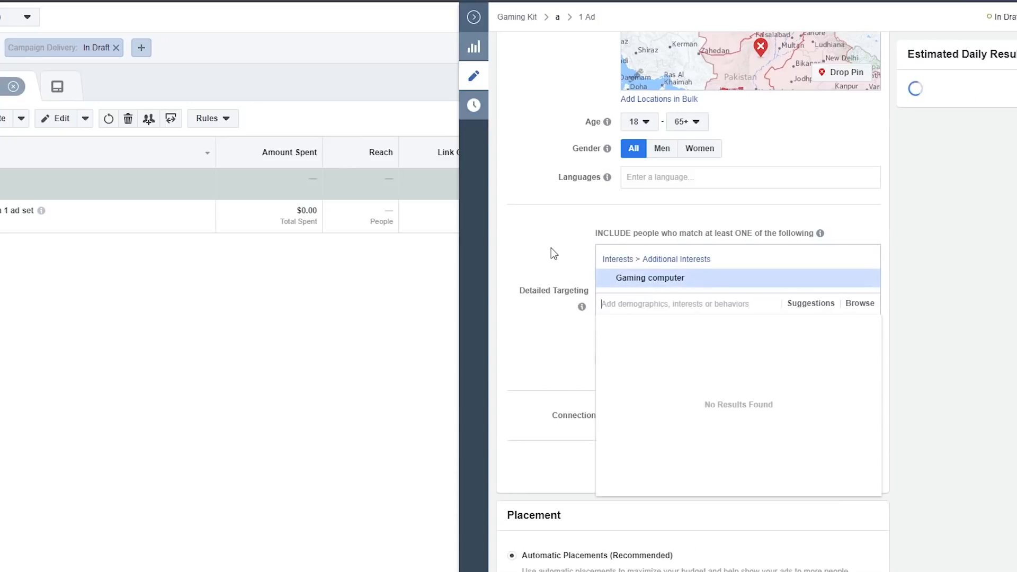
pyautogui.click(551, 248)
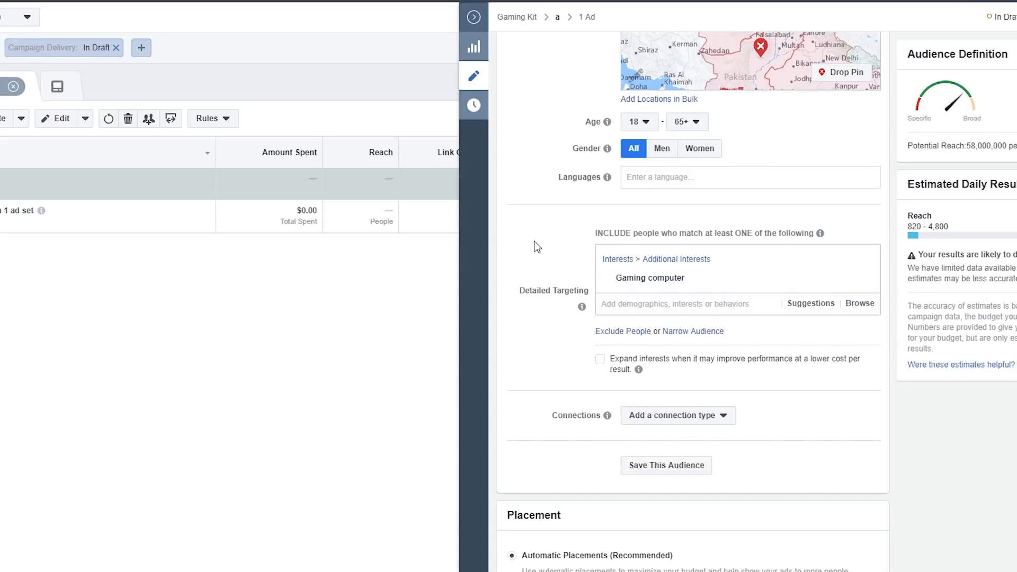
pyautogui.moveTo(609, 280)
pyautogui.click(868, 276)
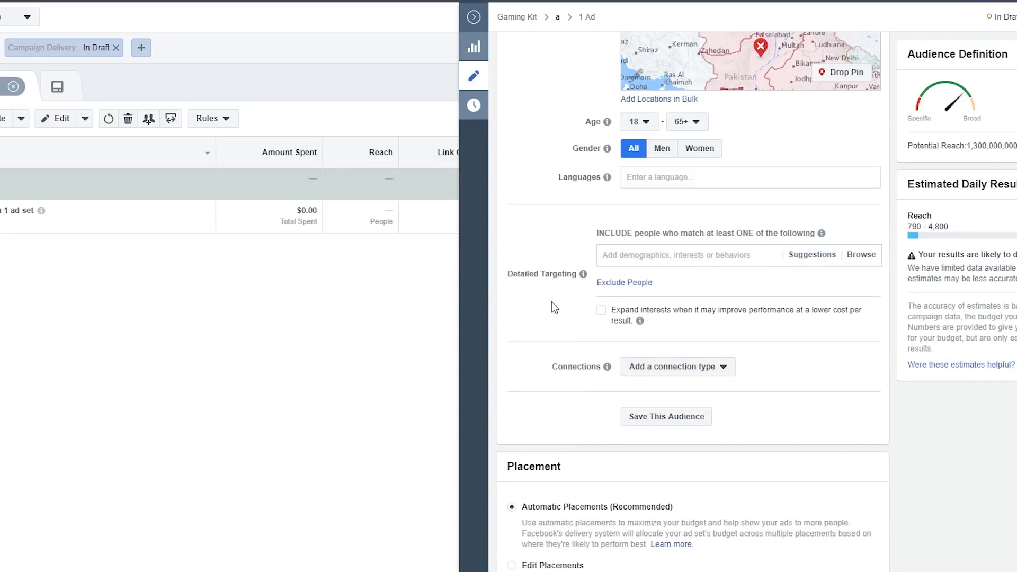
# Switch the ad set to Edit Placements and keep only Feeds among the Facebook placements.
pyautogui.scroll(-5, 554, 306)
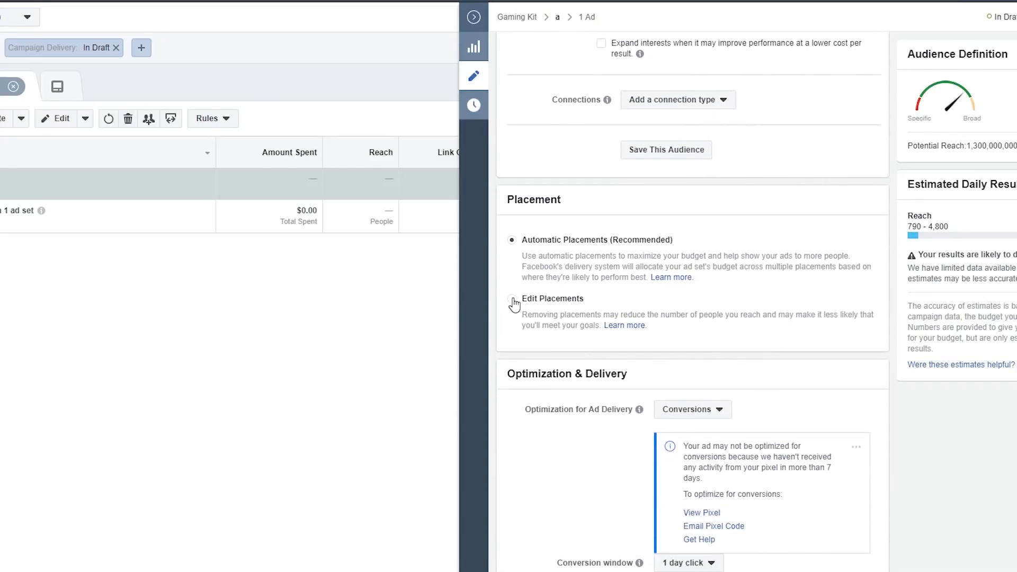
pyautogui.click(511, 300)
pyautogui.scroll(-4, 731, 288)
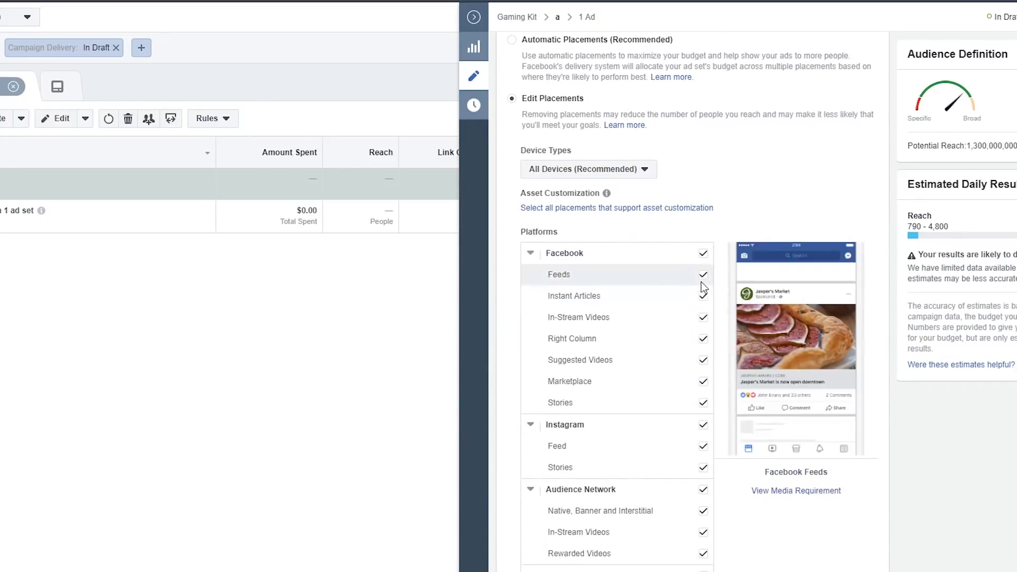
pyautogui.click(703, 254)
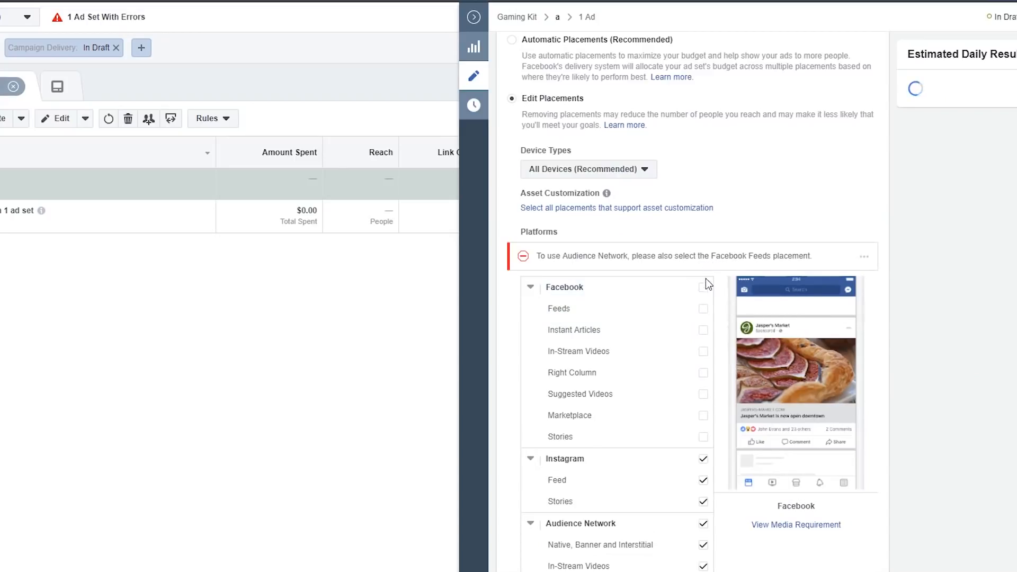
pyautogui.click(703, 307)
# Remove the Instagram Stories, Audience Network and Messenger placements, keeping the Instagram Feed.
pyautogui.scroll(-2, 736, 318)
pyautogui.click(703, 334)
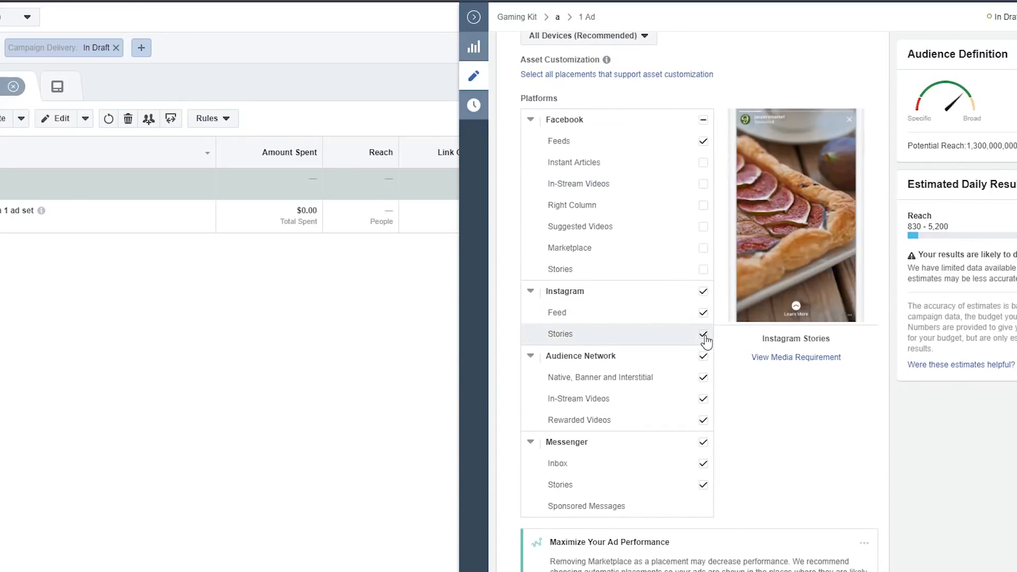
pyautogui.click(703, 355)
pyautogui.click(703, 442)
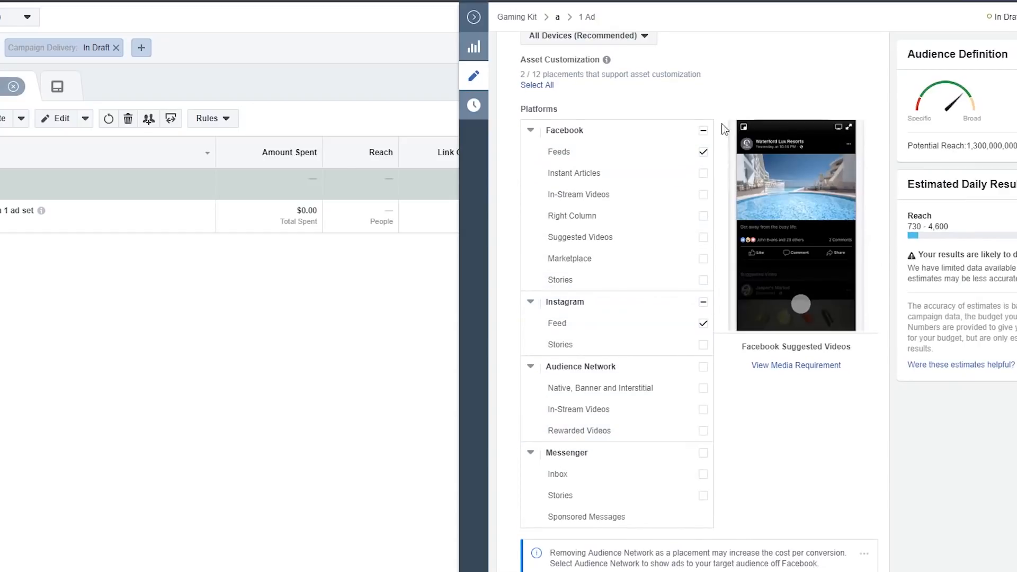
# Set the conversion window to "7 days click or 1 day view" and check the bid strategy and conversion window options.
pyautogui.scroll(-8, 805, 400)
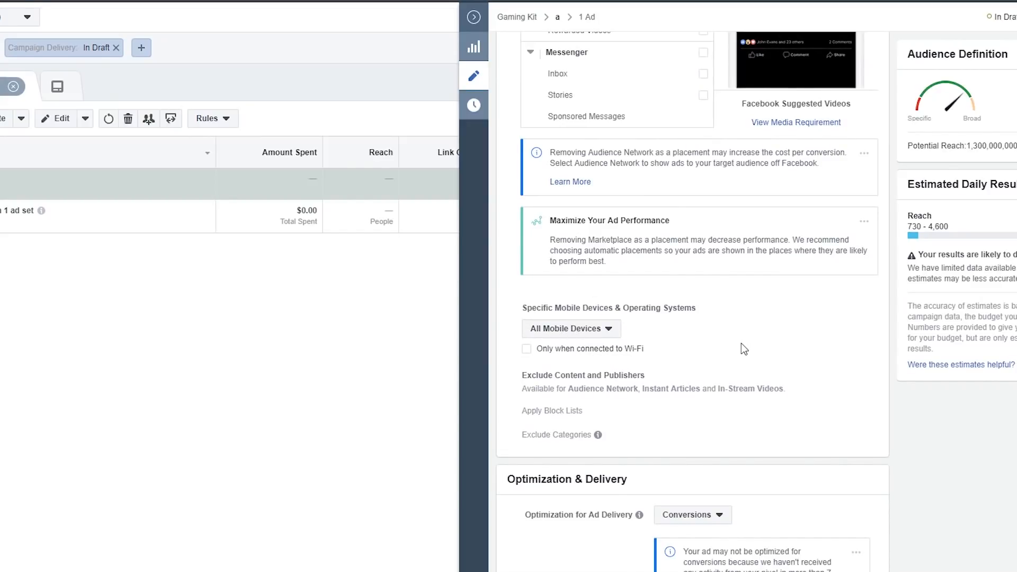
pyautogui.scroll(-1, 745, 348)
pyautogui.scroll(-3, 613, 294)
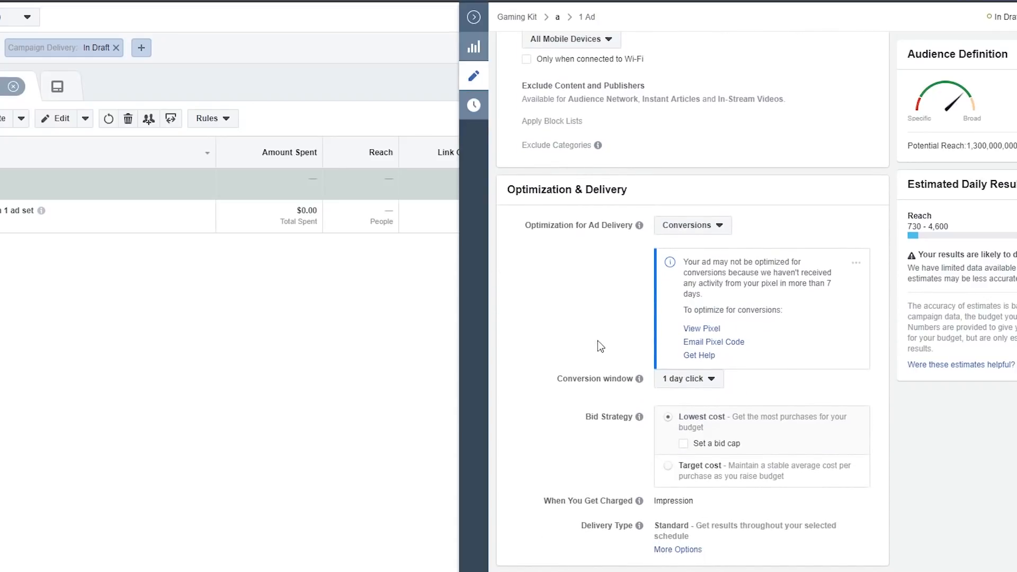
pyautogui.click(682, 379)
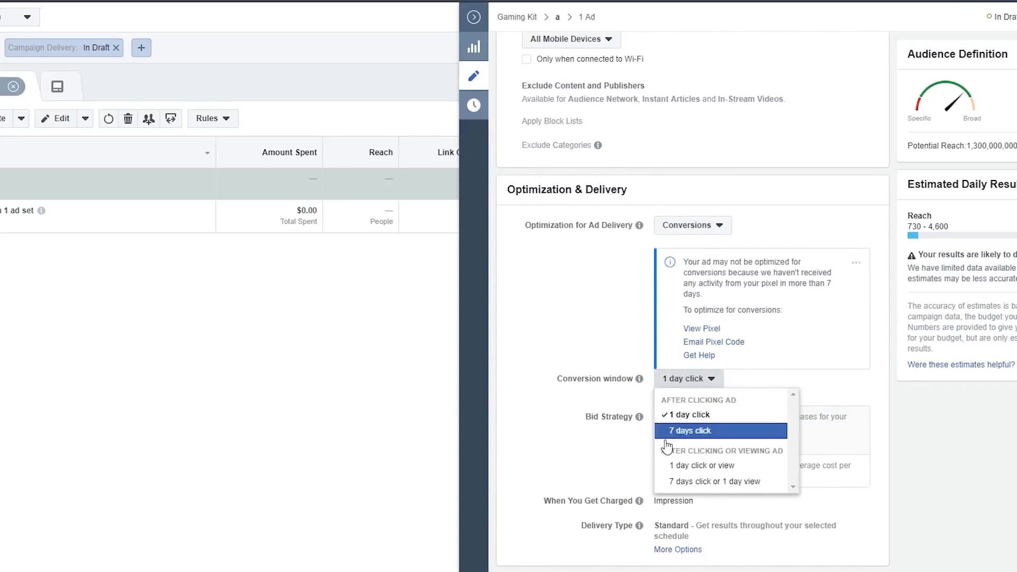
pyautogui.click(693, 481)
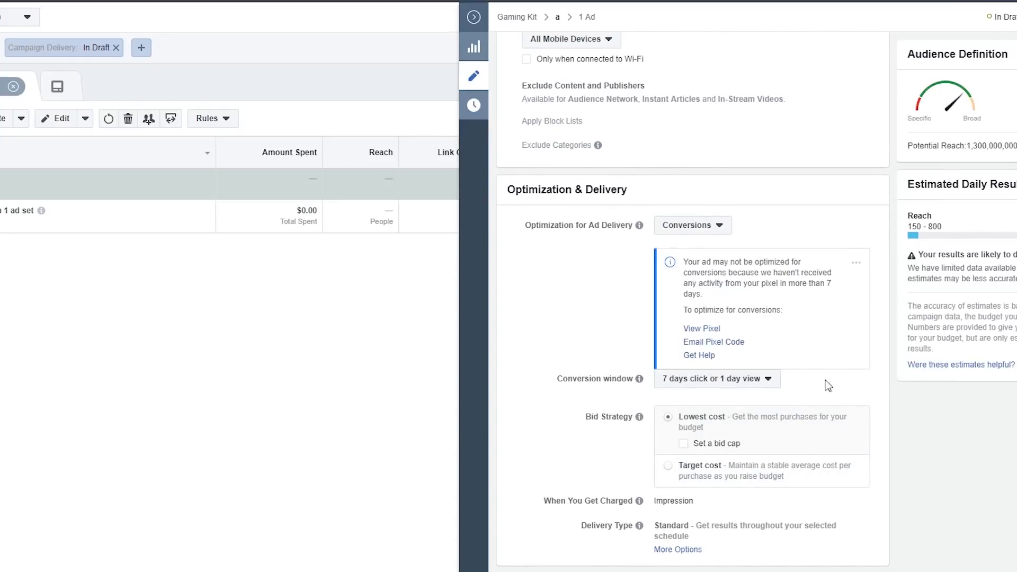
pyautogui.moveTo(632, 416)
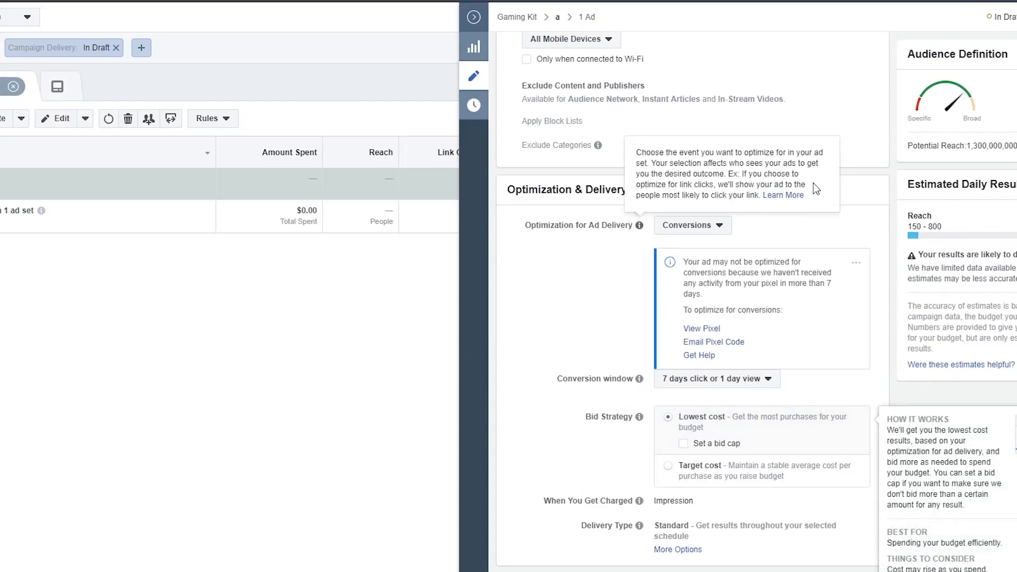
pyautogui.click(710, 379)
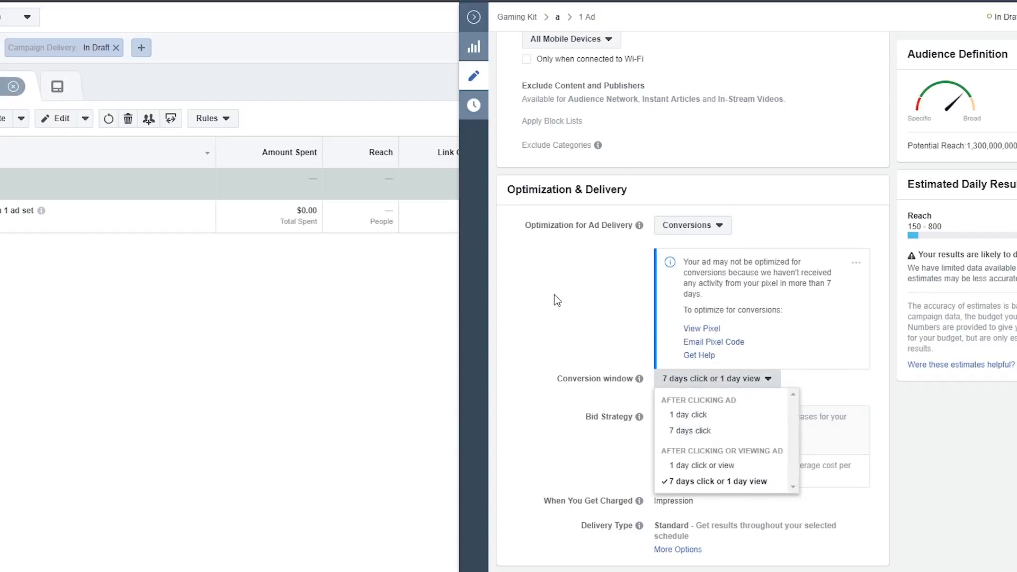
# Review the ad set's settings from placements up to the conversion event and back down to detailed targeting.
pyautogui.scroll(4, 594, 328)
pyautogui.scroll(6, 616, 344)
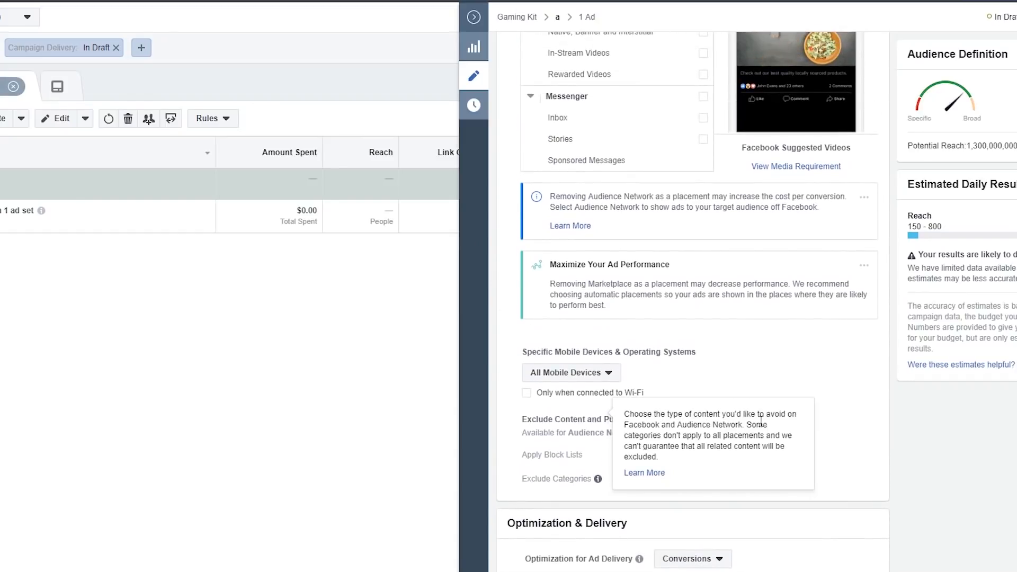
pyautogui.scroll(10, 842, 322)
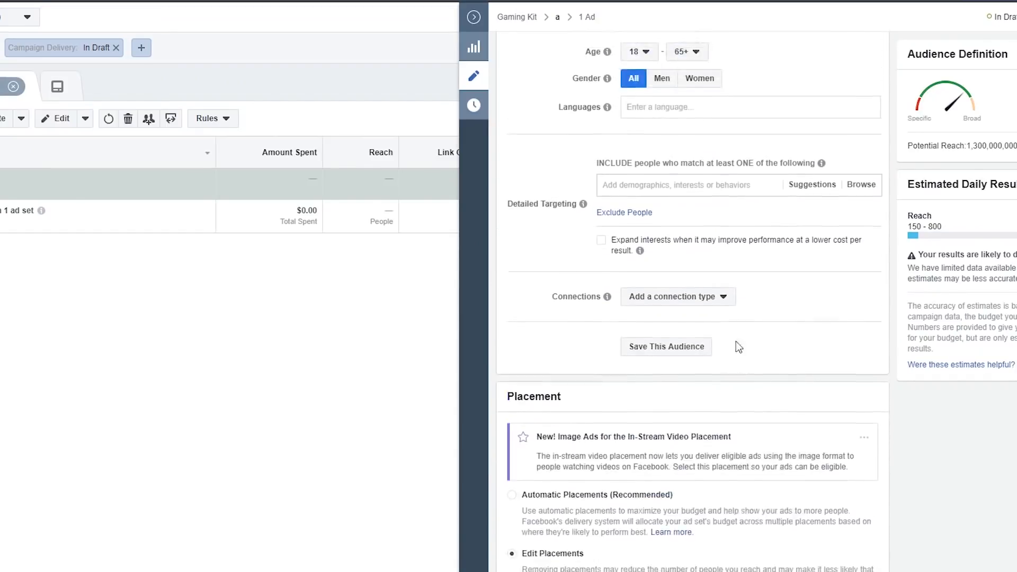
pyautogui.scroll(15, 624, 321)
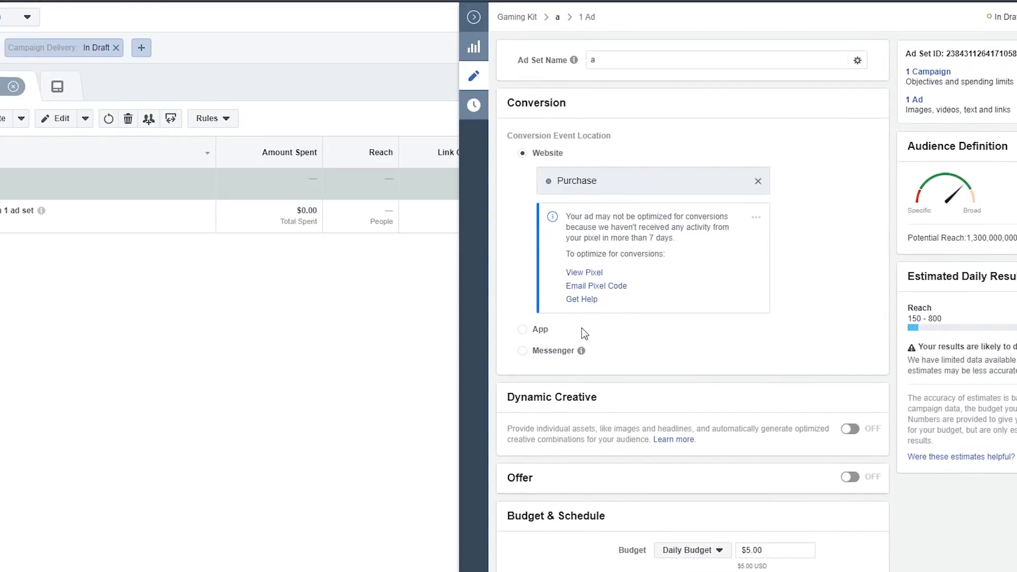
pyautogui.scroll(-15, 682, 105)
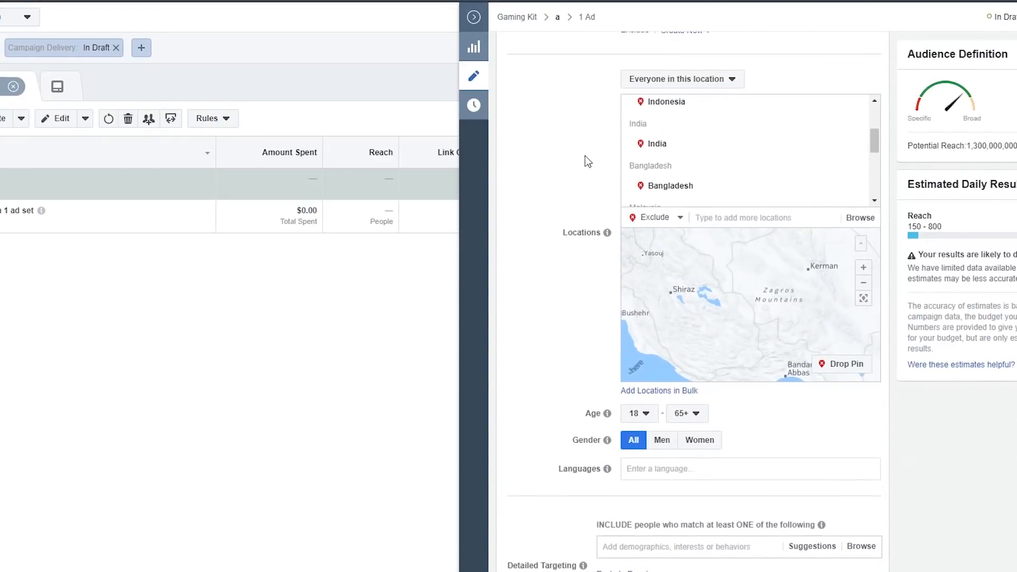
pyautogui.scroll(-6, 577, 160)
pyautogui.scroll(4, 636, 180)
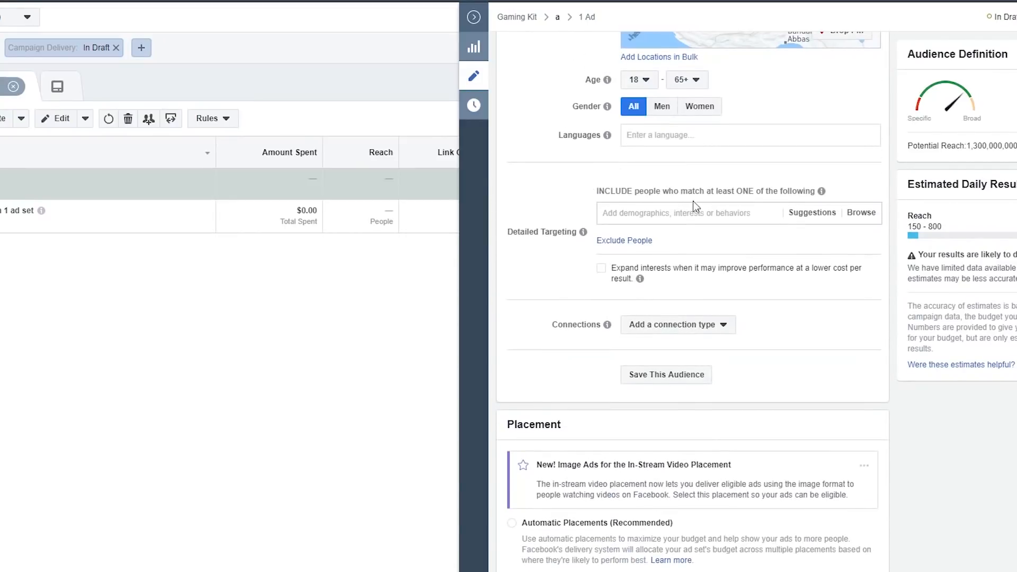
# Search detailed targeting for "gaming" and include the Gaming computer interest.
pyautogui.click(812, 213)
pyautogui.click(637, 213)
pyautogui.write('gaming')
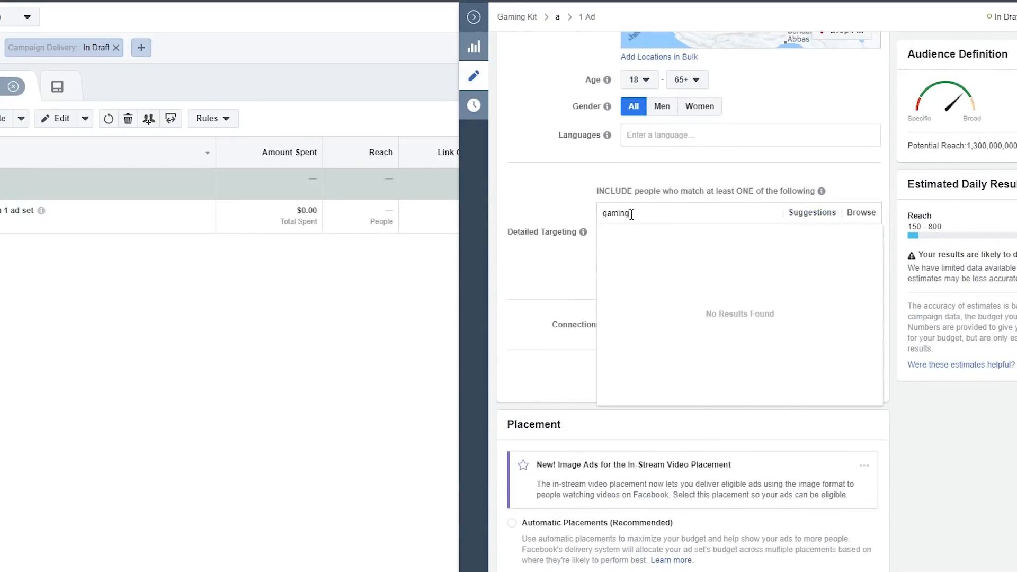
pyautogui.click(691, 256)
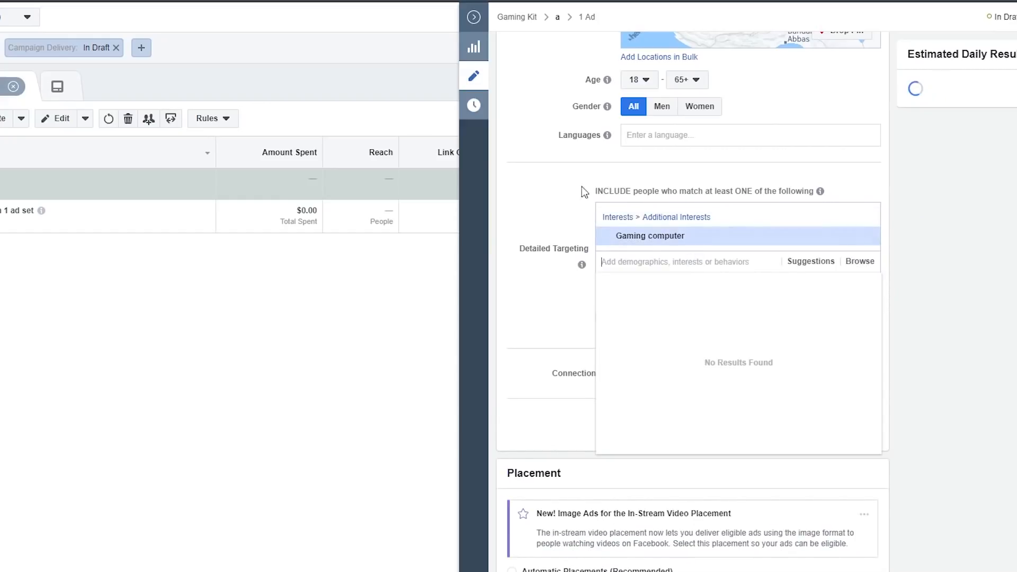
# Narrow the detailed targeting so people must also match the Engaged Shoppers purchase behavior, found by searching "engaged".
pyautogui.click(683, 290)
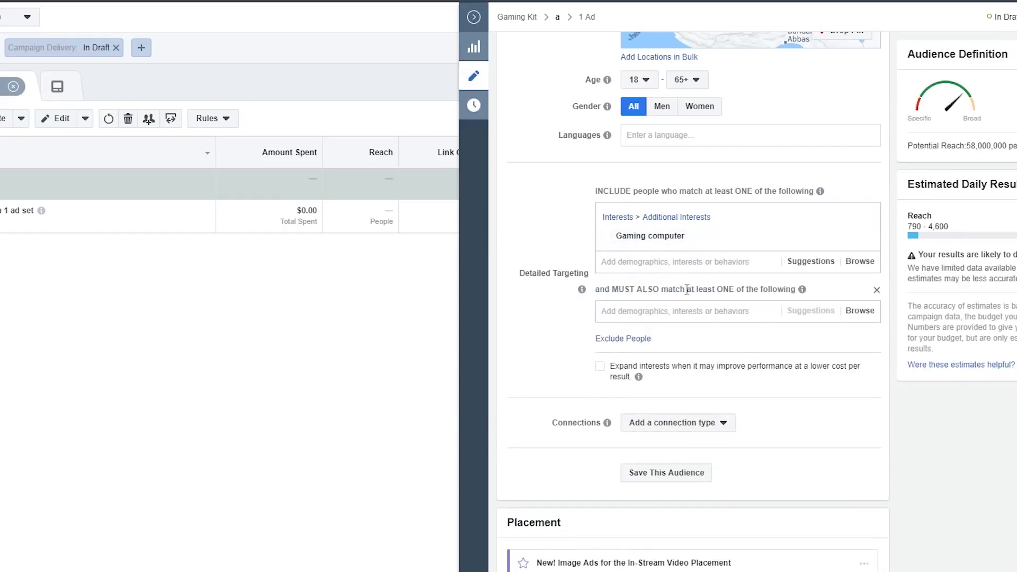
pyautogui.click(677, 316)
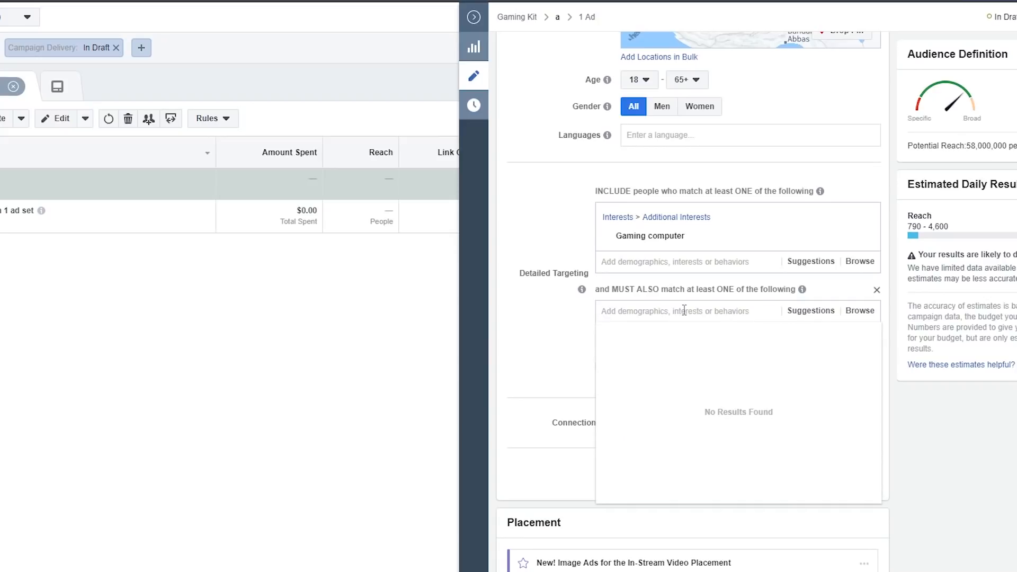
pyautogui.write('engaged')
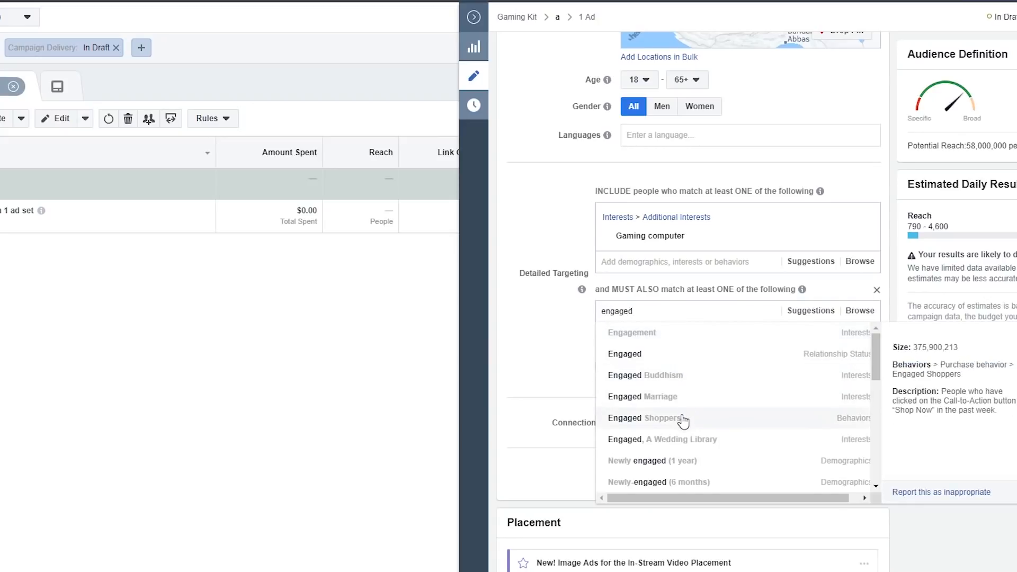
pyautogui.click(662, 419)
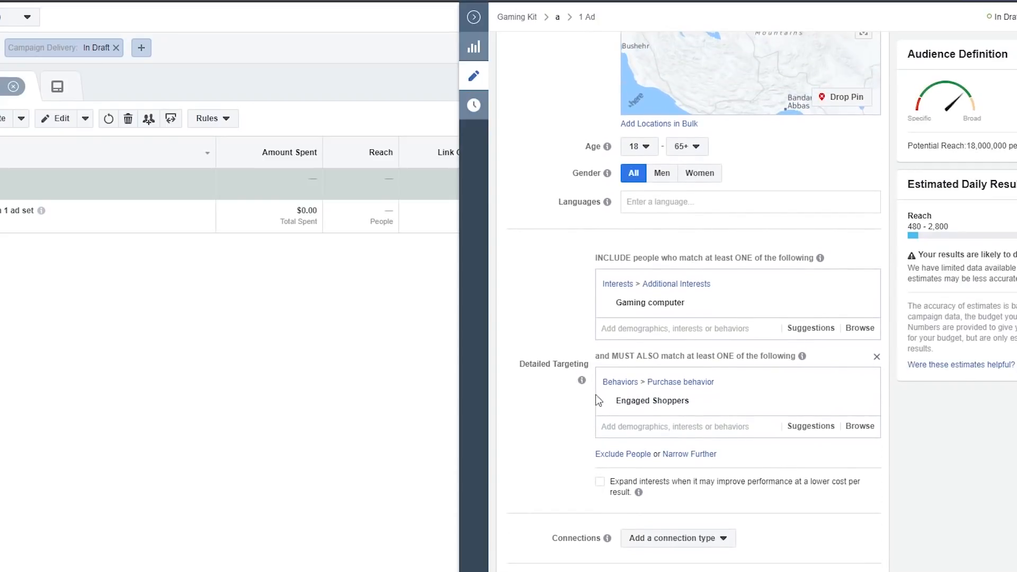
pyautogui.rightClick(753, 373)
pyautogui.click(532, 289)
# Review the ad set's locations, detailed targeting with the Gaming computer interest, and selected placements.
pyautogui.scroll(12, 559, 352)
pyautogui.scroll(-16, 556, 350)
pyautogui.scroll(9, 551, 339)
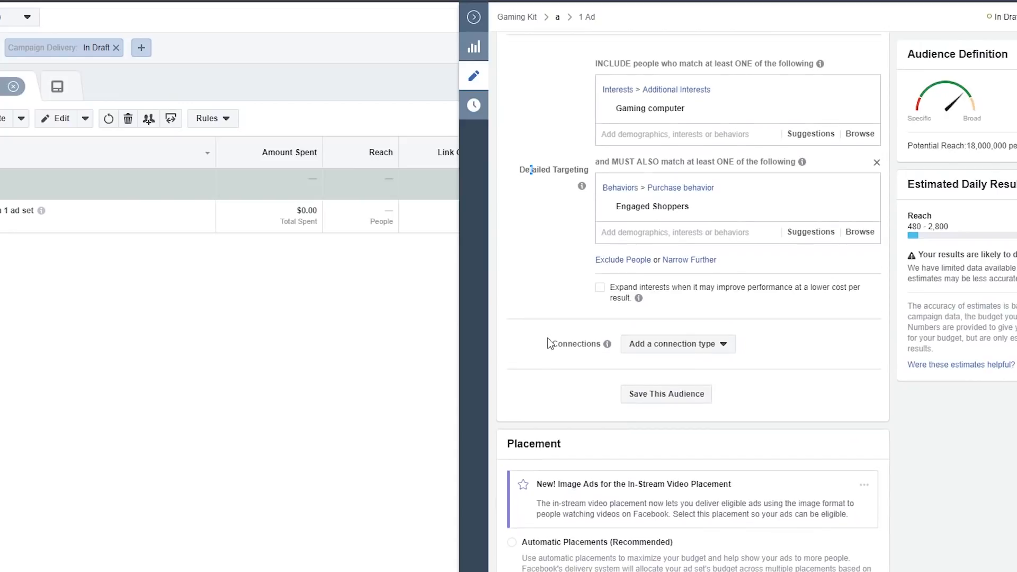
pyautogui.scroll(-3, 565, 344)
pyautogui.moveTo(686, 302); pyautogui.dragTo(620, 305)
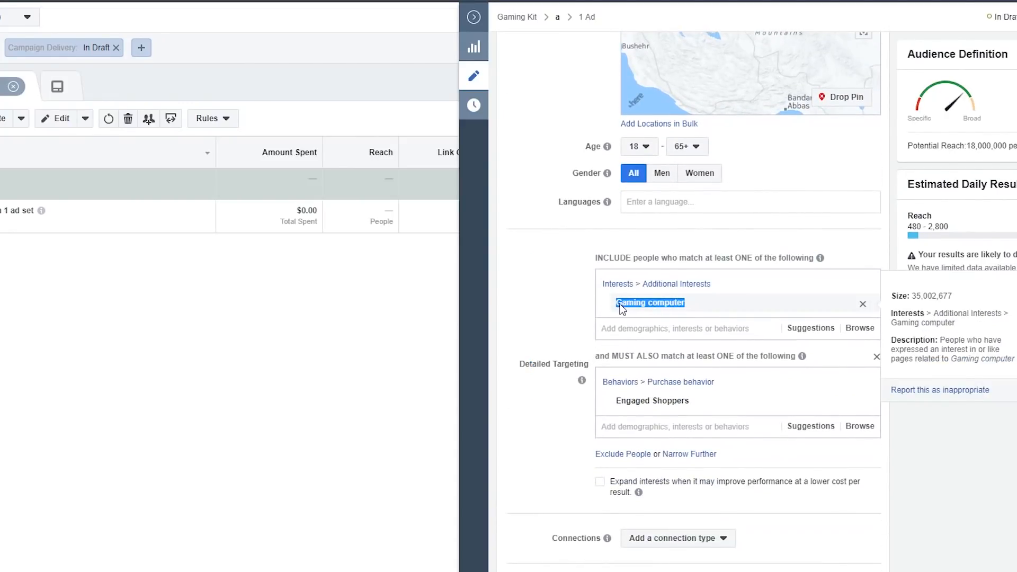
pyautogui.click(550, 323)
pyautogui.scroll(-1, 566, 266)
pyautogui.scroll(5, 575, 249)
pyautogui.scroll(-15, 548, 365)
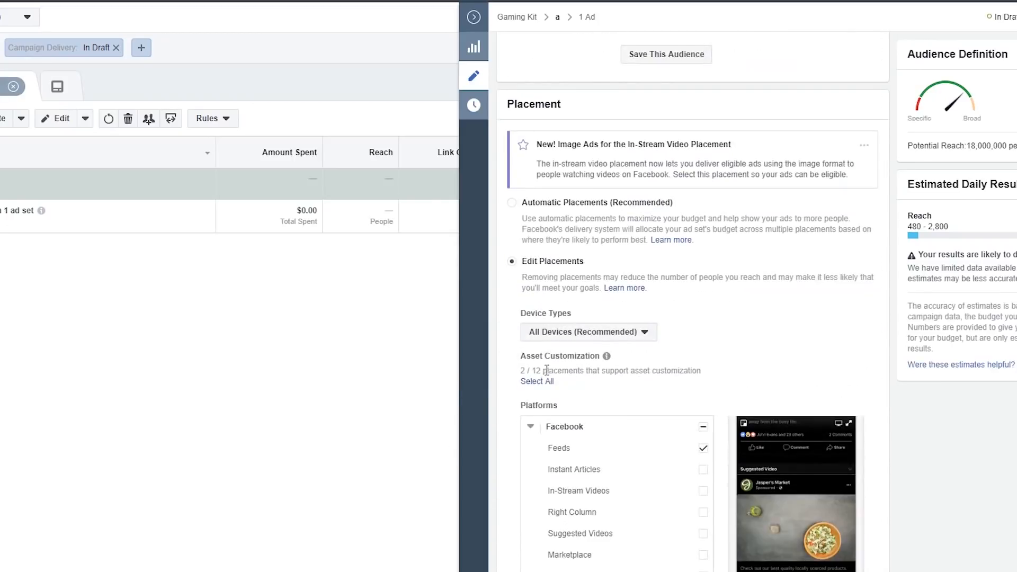
pyautogui.scroll(18, 551, 369)
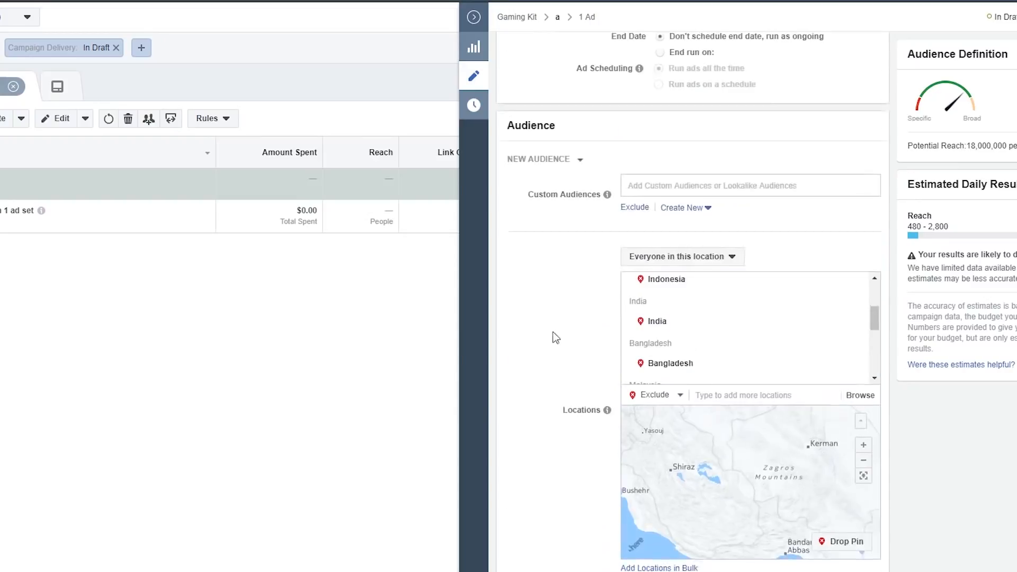
pyautogui.scroll(-15, 551, 196)
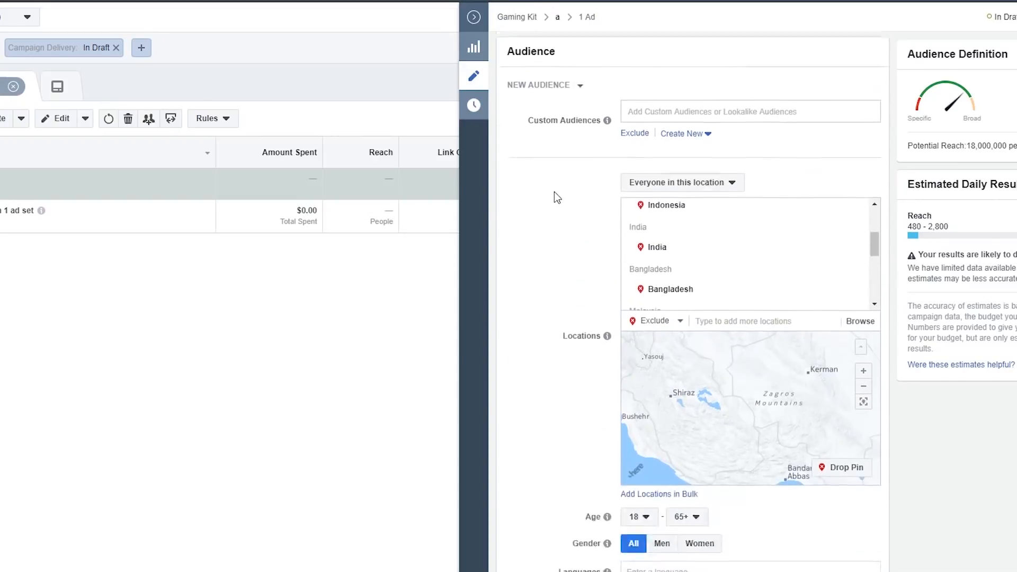
pyautogui.scroll(-5, 529, 216)
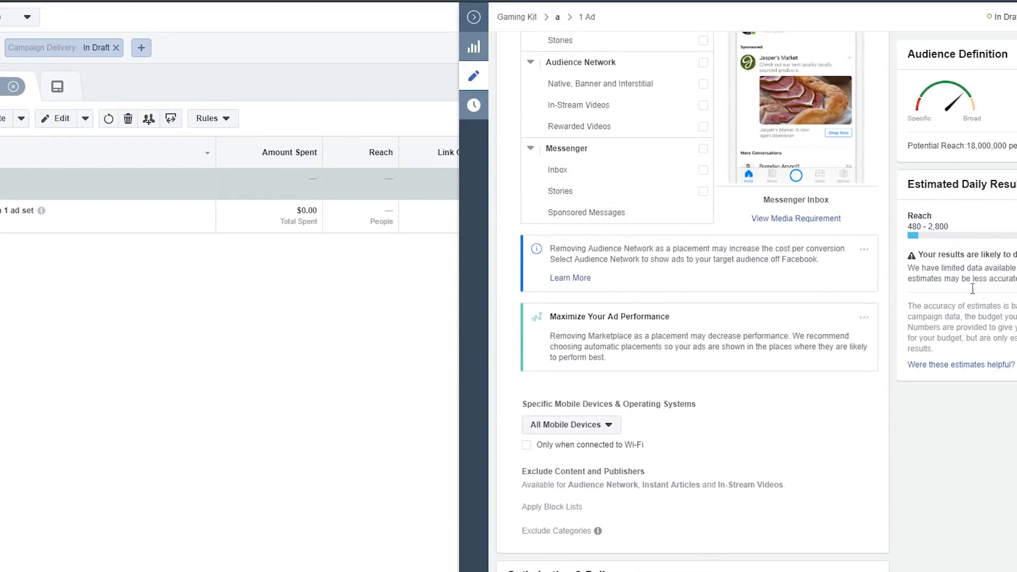
pyautogui.scroll(-5, 613, 322)
pyautogui.scroll(15, 694, 357)
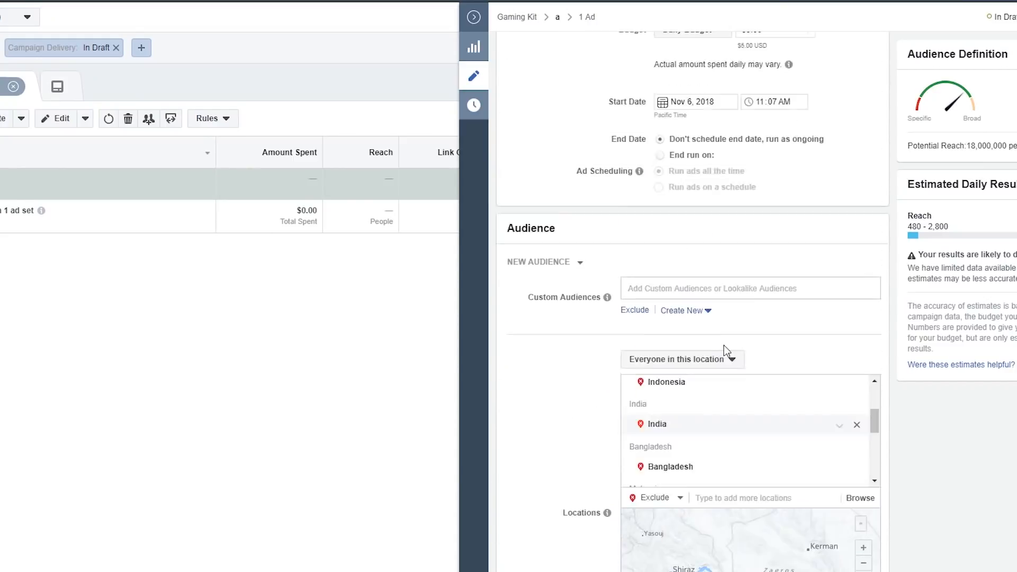
# Rename the ad set as "Gaming computer/ES".
pyautogui.click(614, 67)
pyautogui.press('BackSpace')
pyautogui.write('Gaming computer')
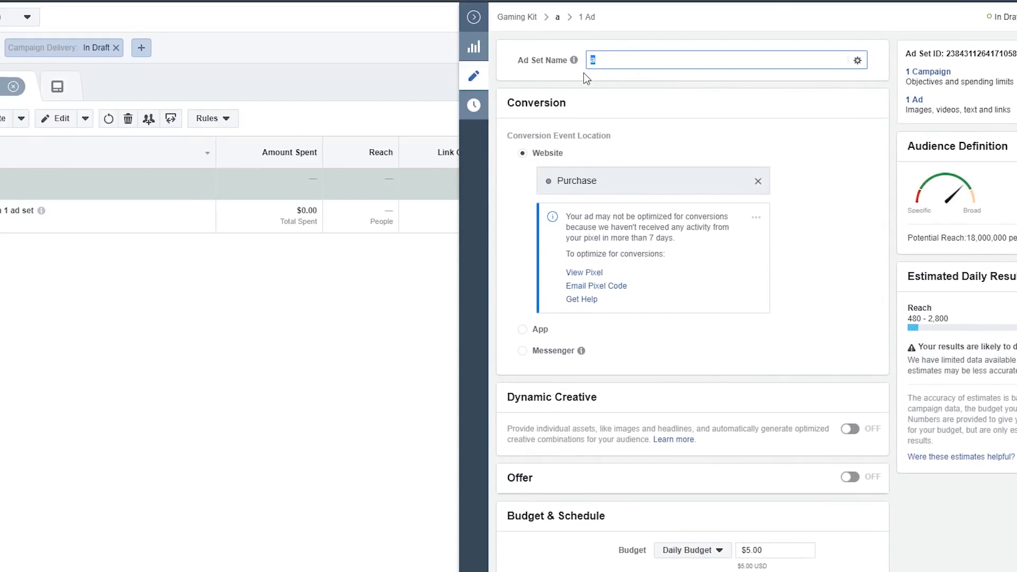
pyautogui.write('/ES')
pyautogui.moveTo(671, 59); pyautogui.dragTo(644, 60)
pyautogui.click(799, 143)
pyautogui.scroll(-1, 811, 151)
pyautogui.scroll(-20, 810, 150)
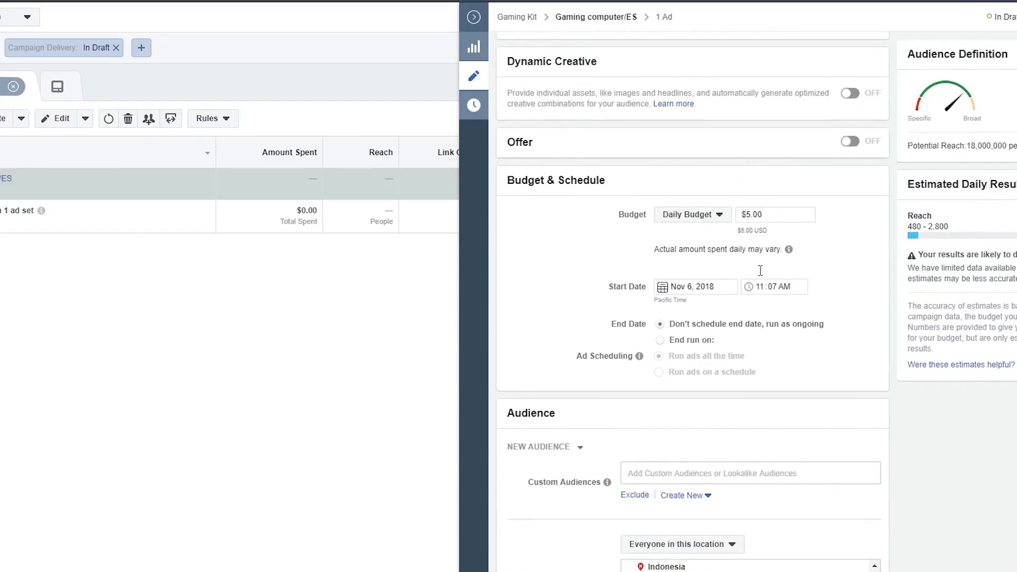
pyautogui.scroll(20, 551, 271)
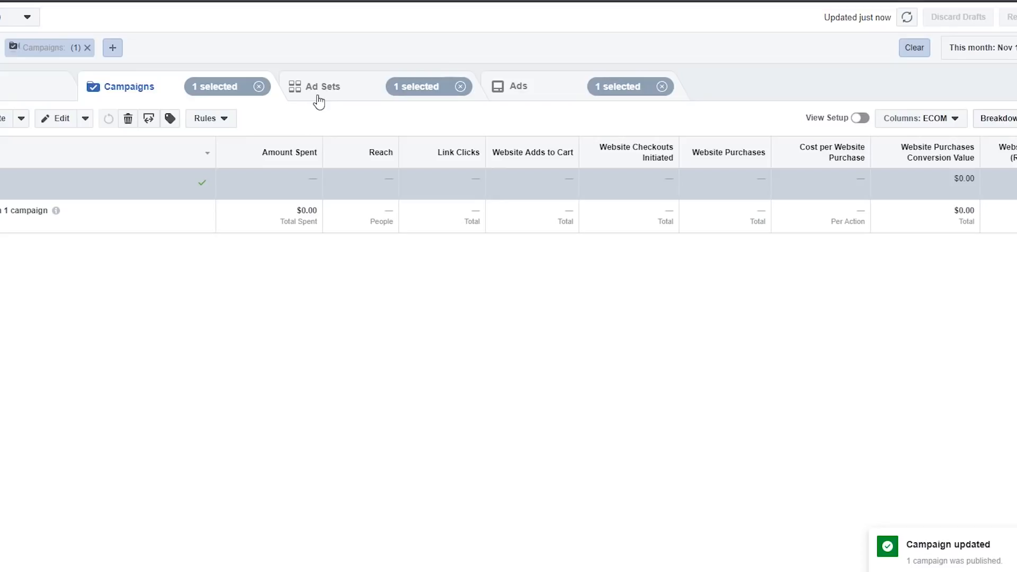
# Preview the published ad and open its Facebook Post with Comments.
pyautogui.click(498, 88)
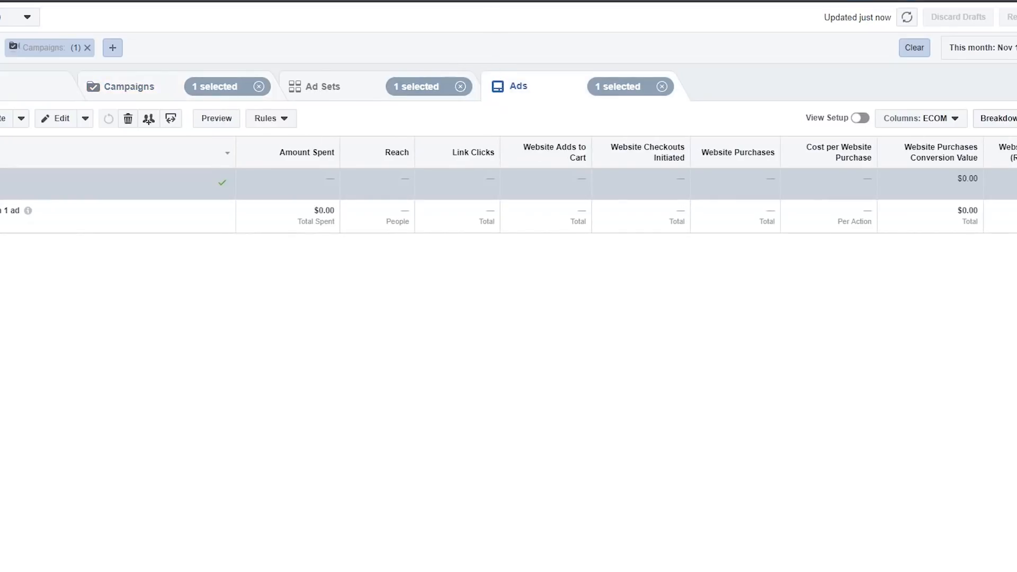
pyautogui.moveTo(62, 182)
pyautogui.click(219, 120)
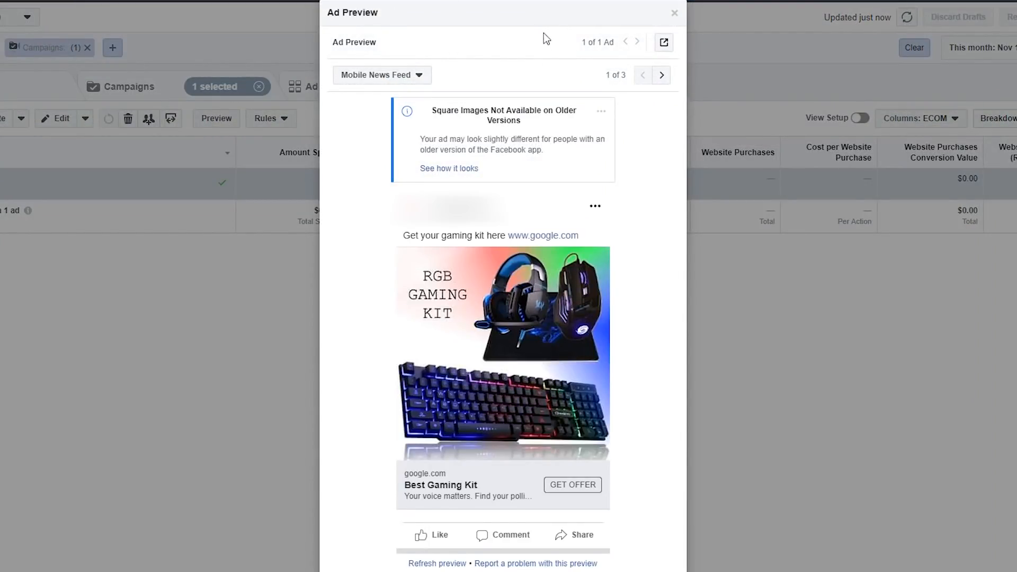
pyautogui.click(663, 43)
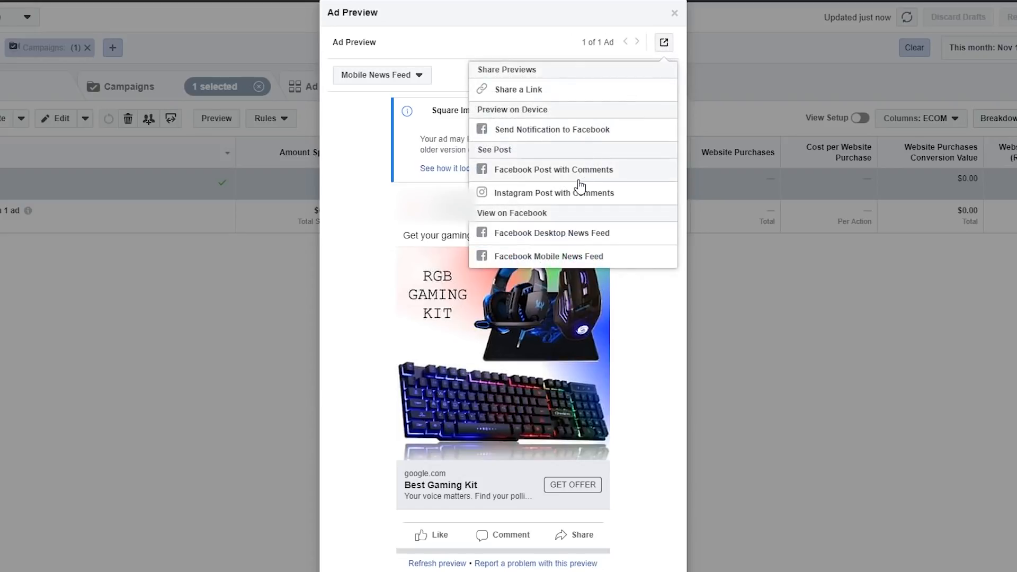
pyautogui.click(554, 179)
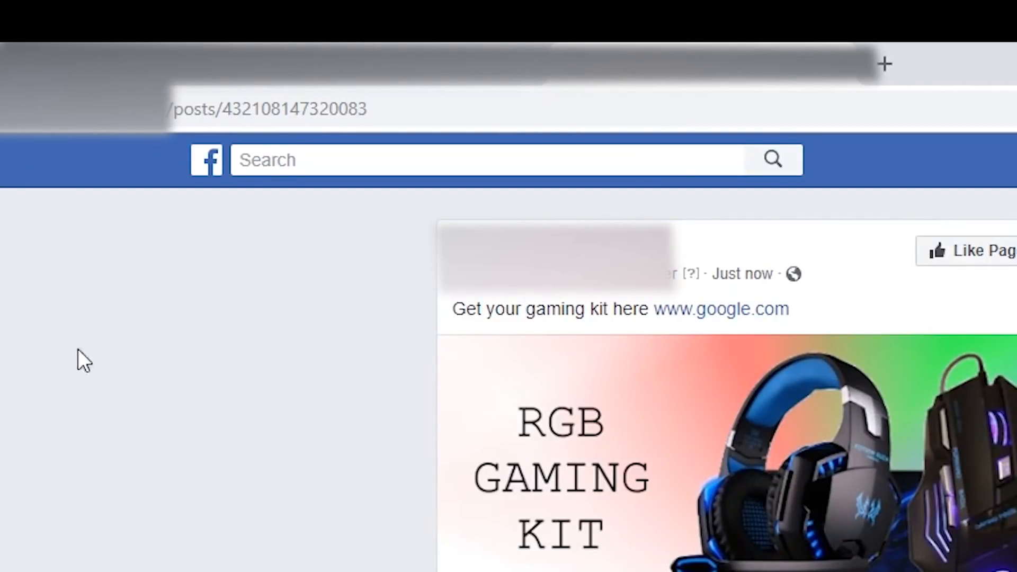
# Copy the post ID from the end of the Facebook post's URL.
pyautogui.click(372, 109)
pyautogui.click(222, 110)
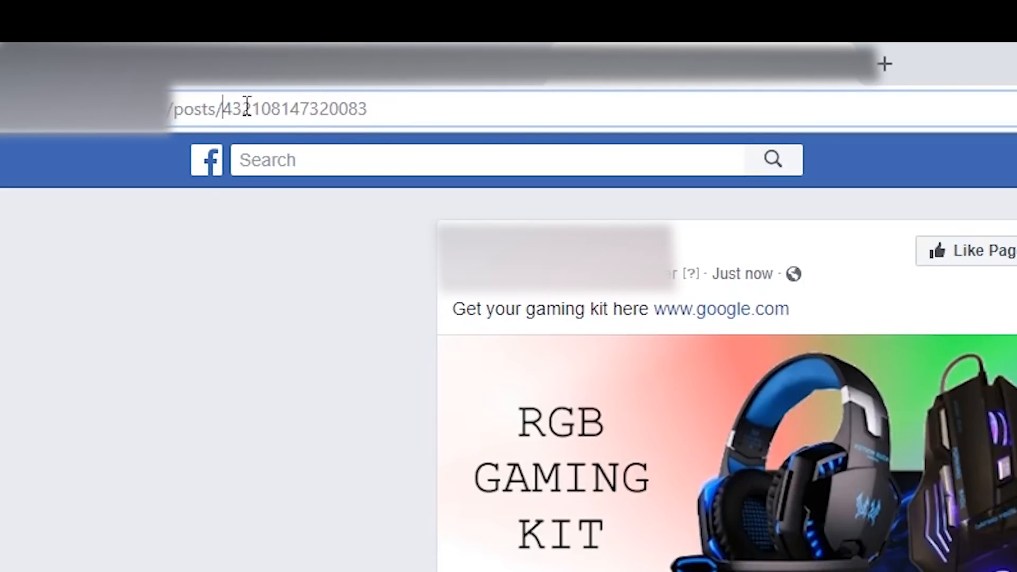
pyautogui.moveTo(224, 108); pyautogui.dragTo(382, 93)
pyautogui.hotkey('ctrl', 'c')
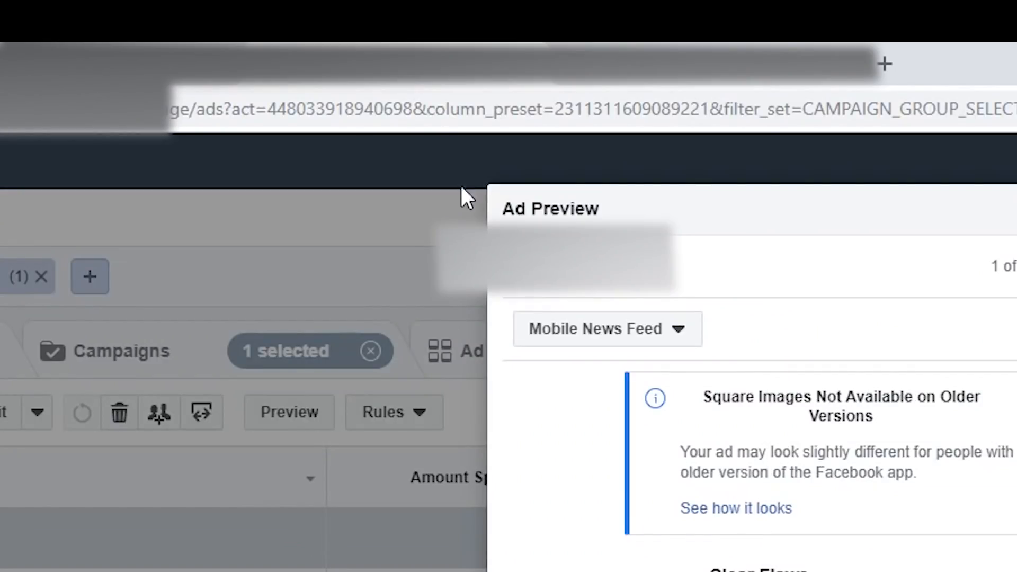
# Close the ad preview and edit the ad to use an existing post, submitting the copied post ID.
pyautogui.click(462, 191)
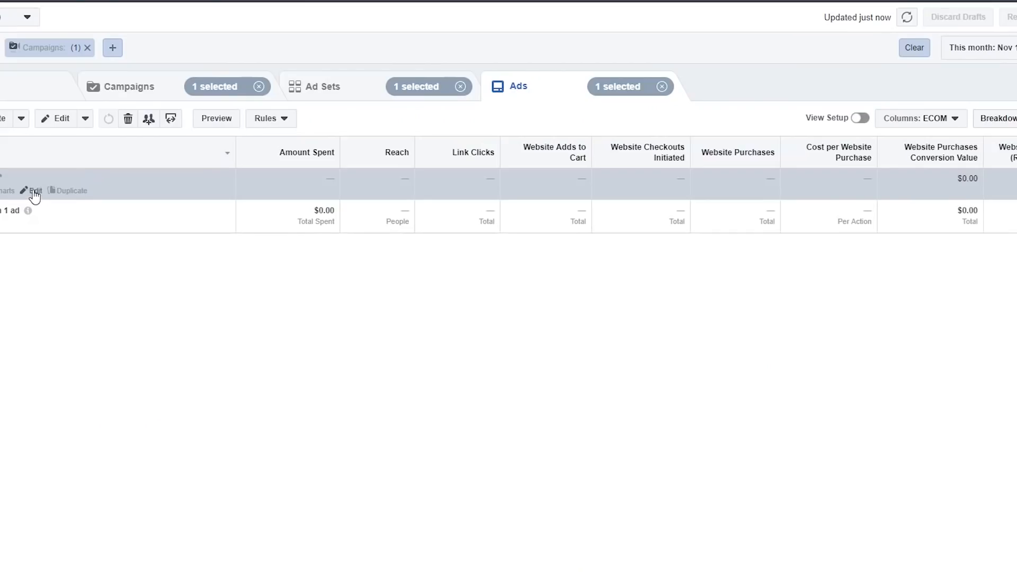
pyautogui.click(34, 192)
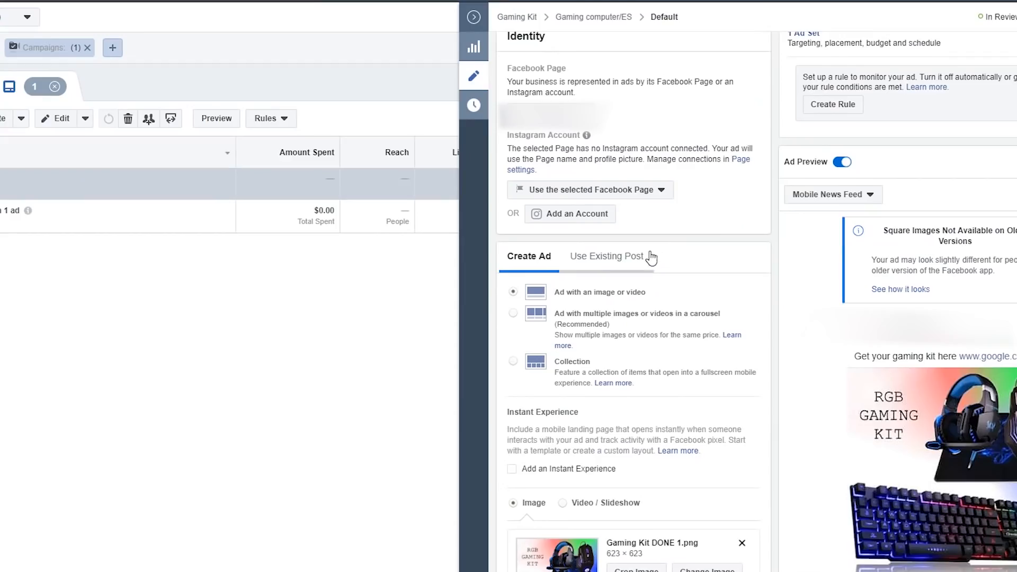
pyautogui.click(612, 263)
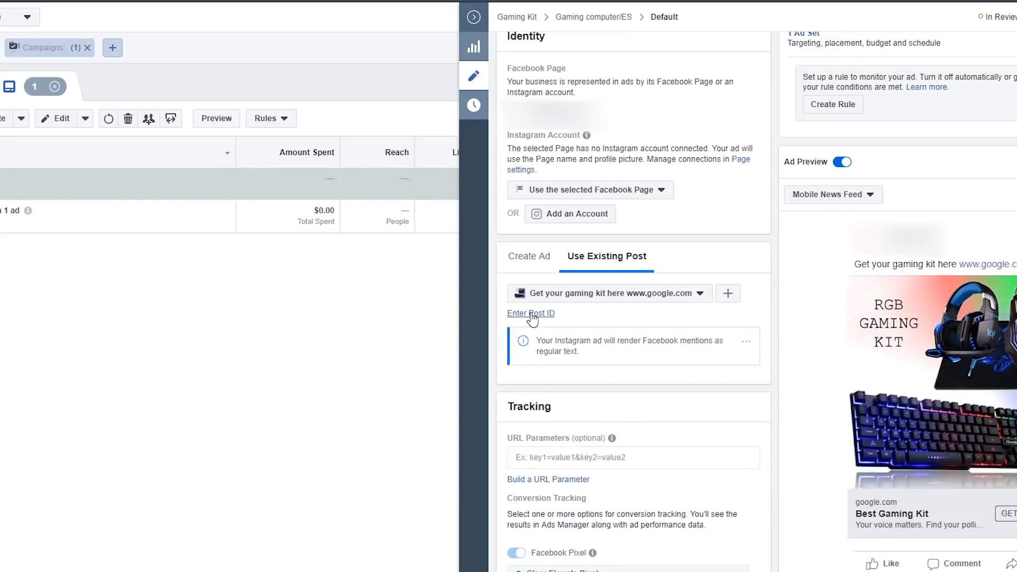
pyautogui.click(537, 315)
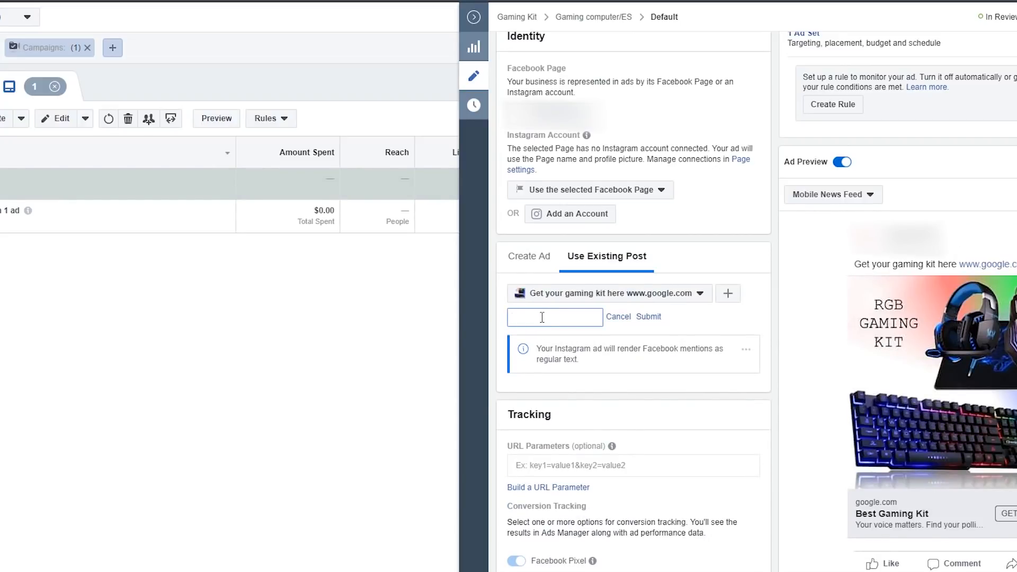
pyautogui.hotkey('ctrl', 'v')
pyautogui.click(645, 318)
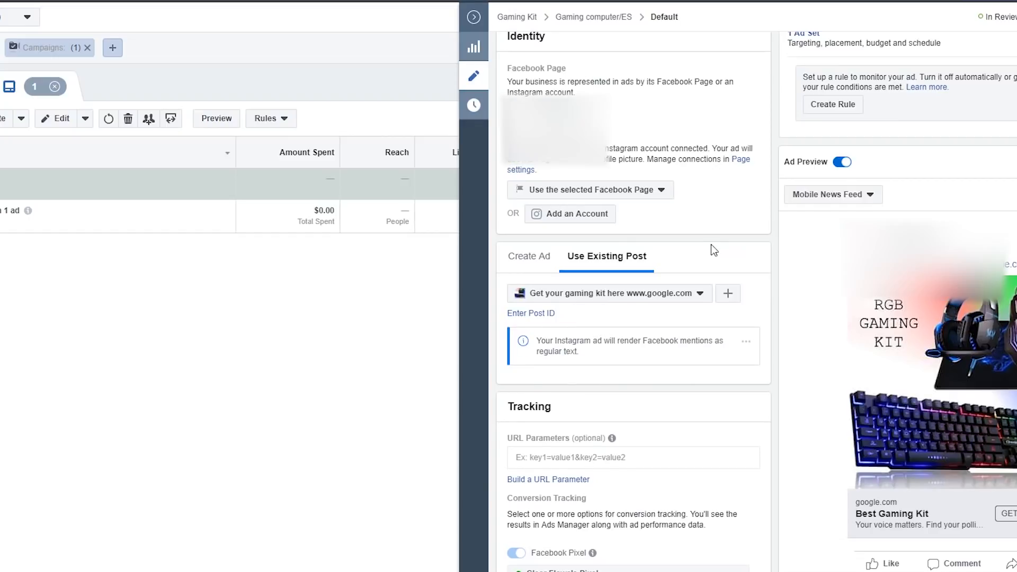
pyautogui.scroll(1, 685, 390)
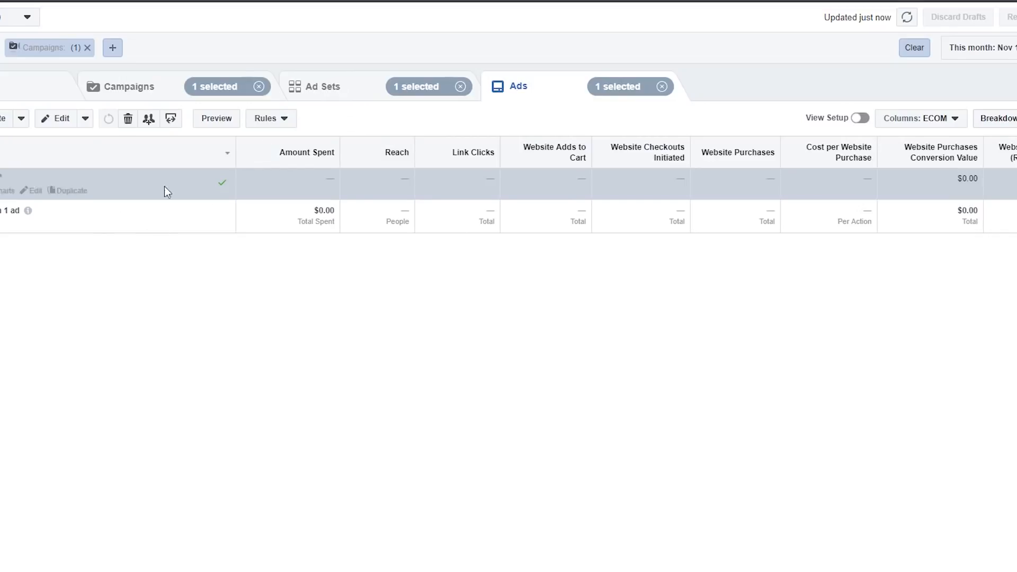
# Duplicate the "Gaming computer/ES" ad set once into the original campaign.
pyautogui.click(313, 90)
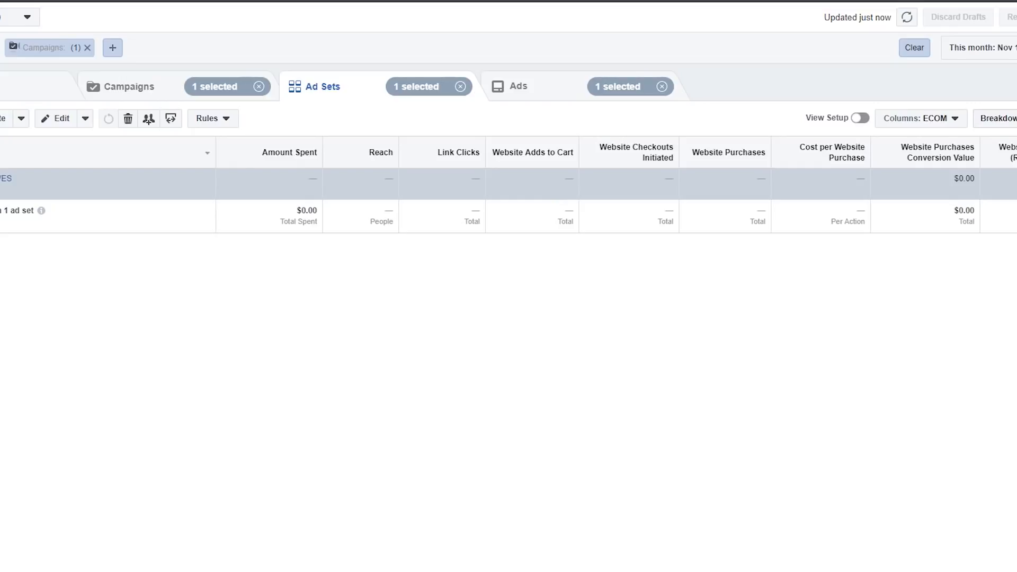
pyautogui.moveTo(27, 184)
pyautogui.click(38, 191)
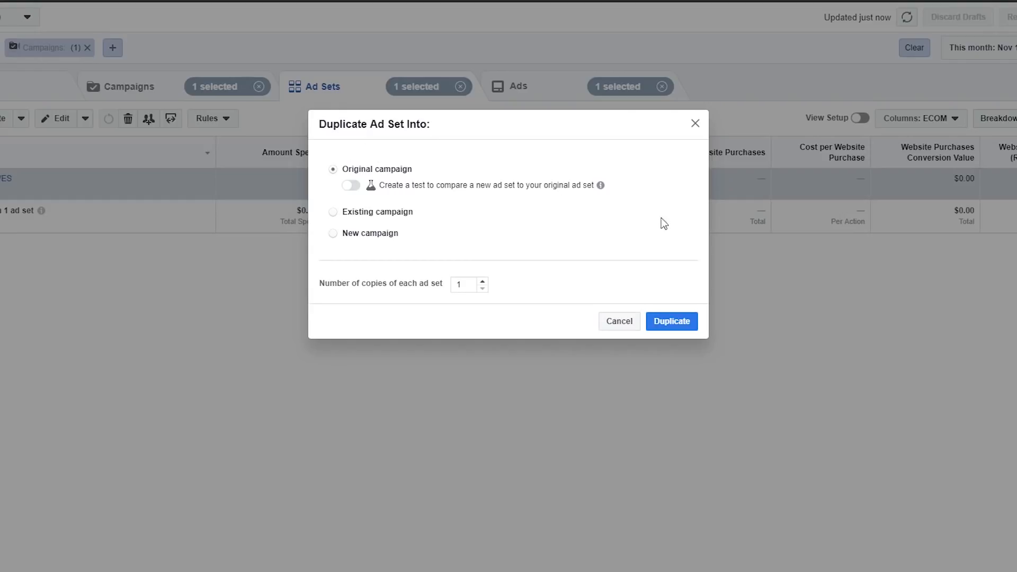
pyautogui.click(674, 322)
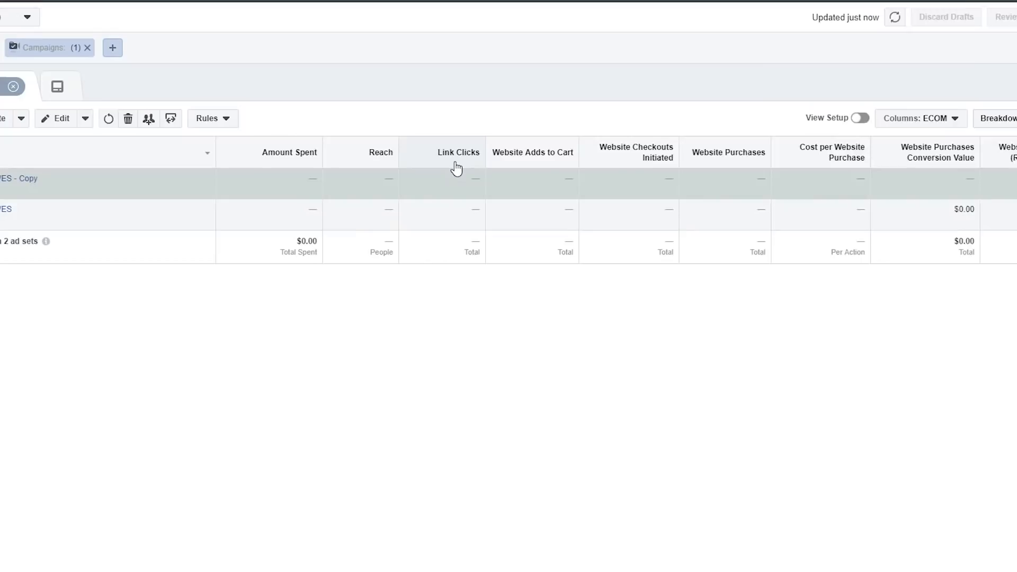
# Shorten the duplicated ad set's name to "/ES".
pyautogui.moveTo(699, 60); pyautogui.dragTo(589, 61)
pyautogui.press('BackSpace')
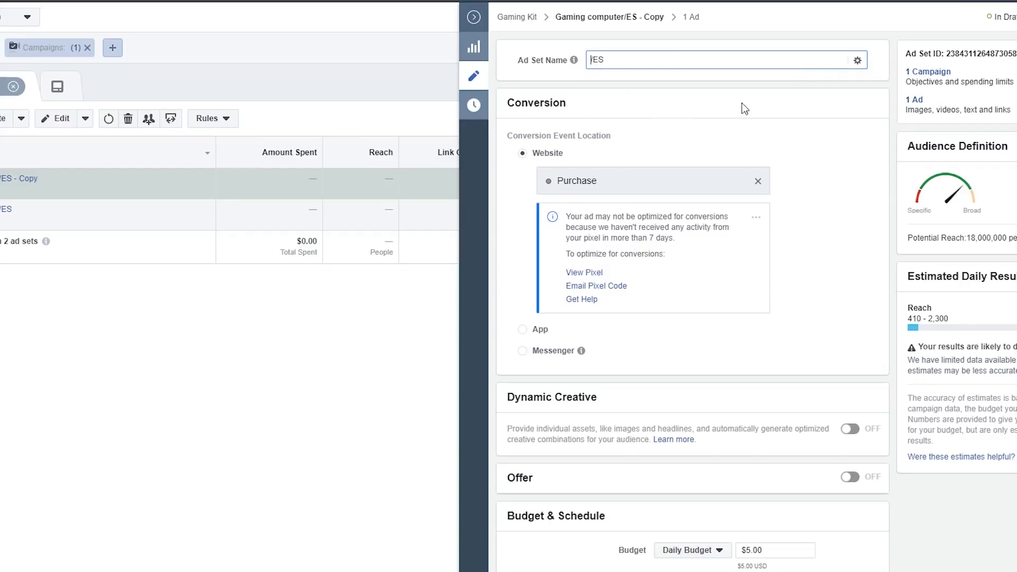
pyautogui.click(741, 103)
# Add the suggested PC Gamer interest to the "/ES" ad set's included detailed targeting.
pyautogui.scroll(-12, 741, 159)
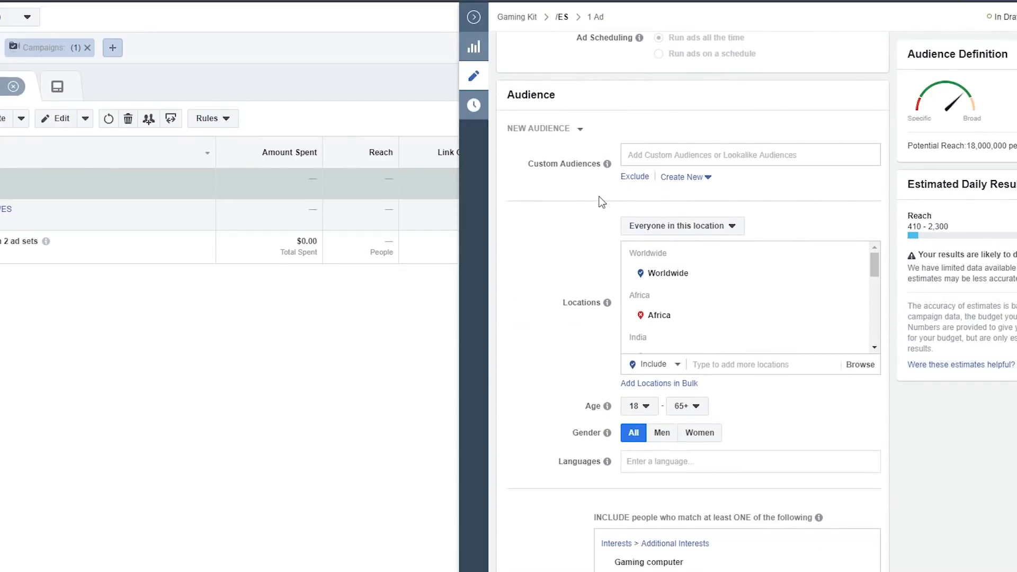
pyautogui.scroll(-8, 598, 197)
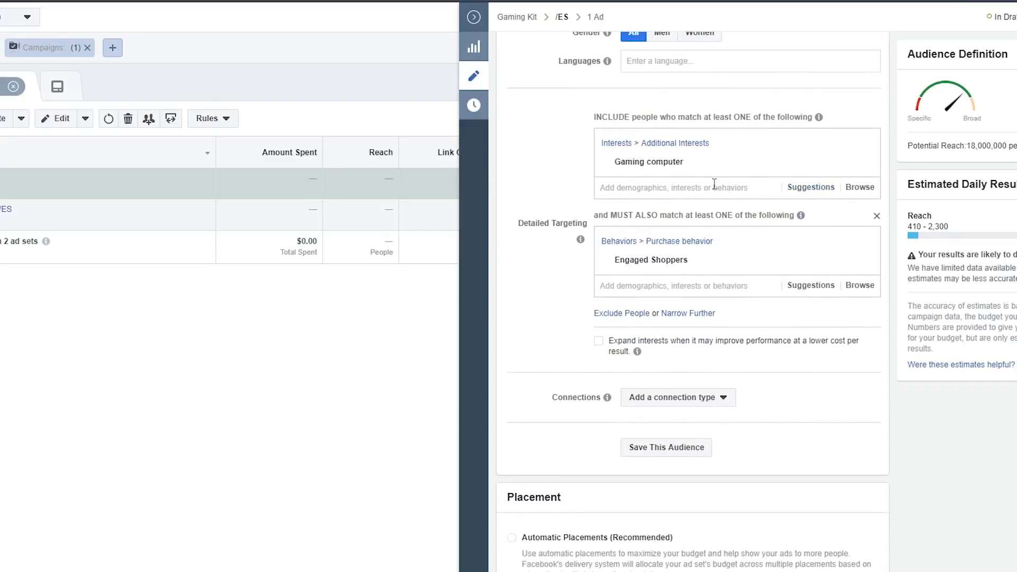
pyautogui.moveTo(623, 164)
pyautogui.moveTo(612, 164); pyautogui.dragTo(706, 167)
pyautogui.click(689, 166)
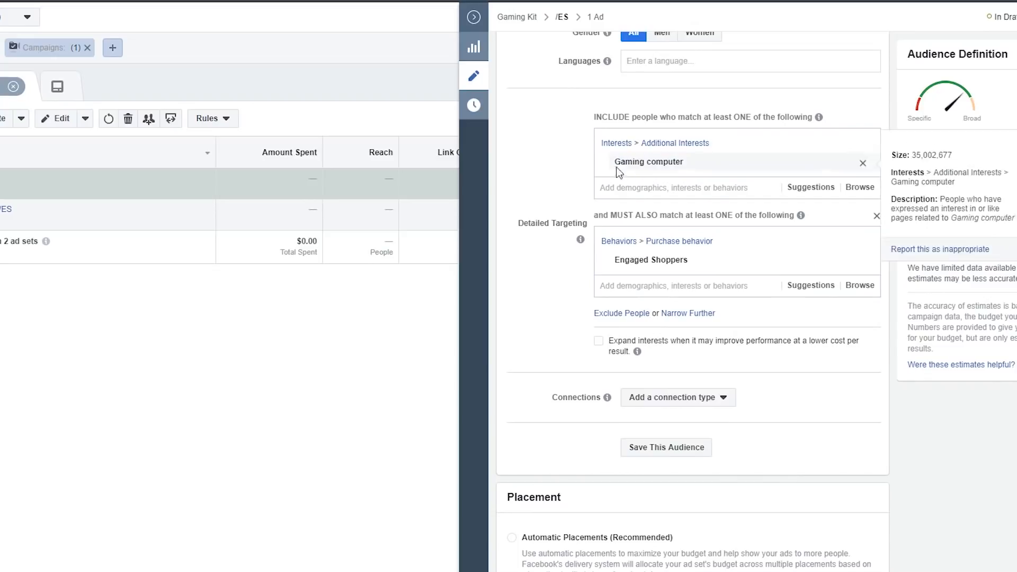
pyautogui.moveTo(677, 165)
pyautogui.click(809, 189)
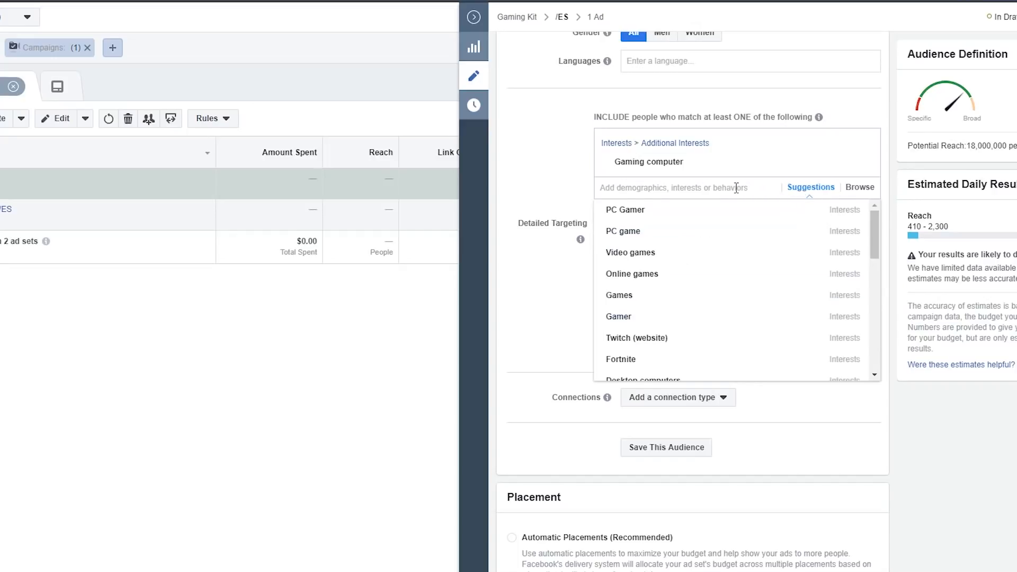
pyautogui.moveTo(603, 254)
pyautogui.moveTo(625, 217)
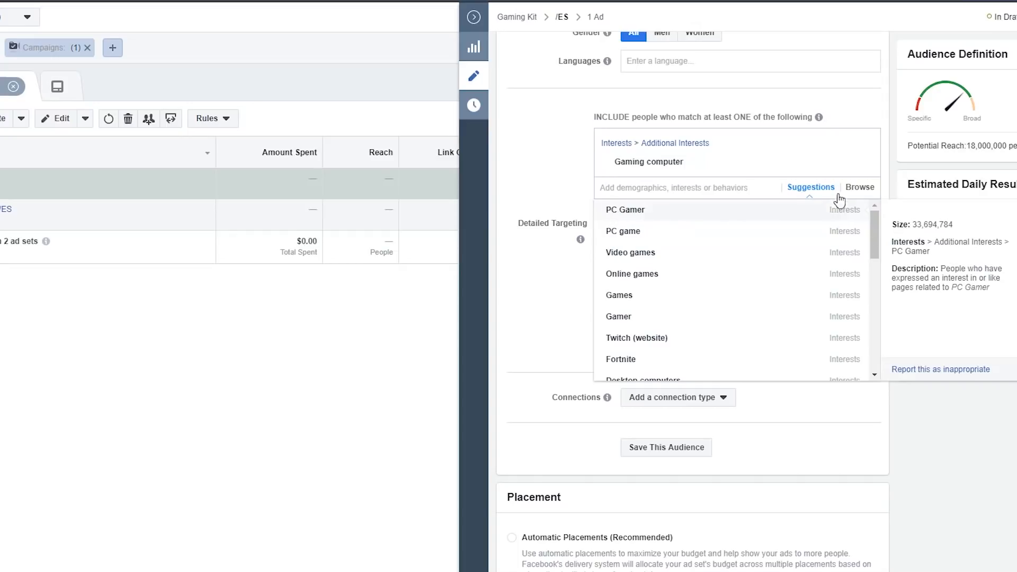
pyautogui.scroll(-2, 675, 292)
pyautogui.scroll(-3, 674, 288)
pyautogui.scroll(6, 675, 288)
pyautogui.scroll(-3, 608, 283)
pyautogui.click(630, 210)
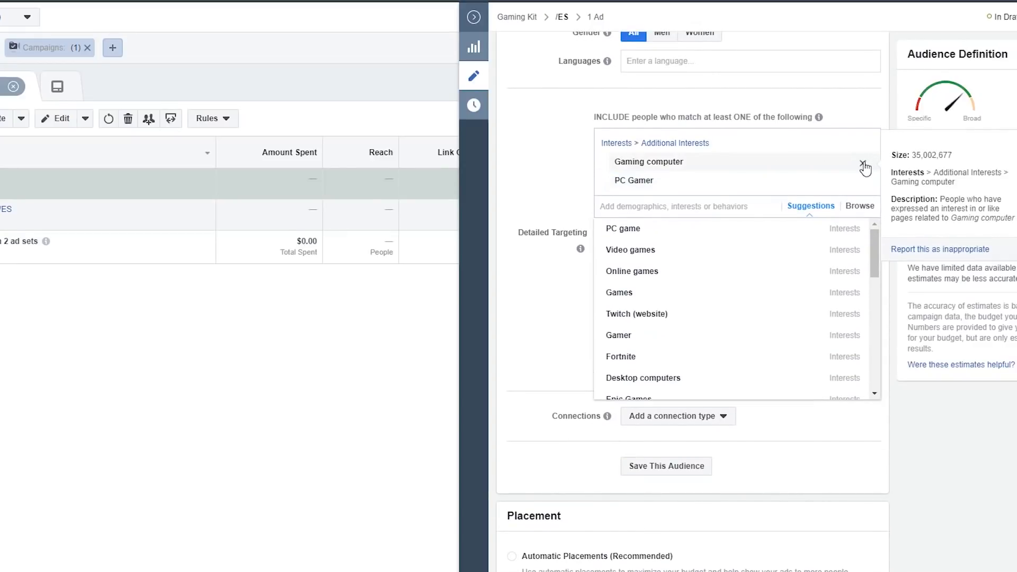
# Remove the Gaming computer interest from the "/ES" ad set's included detailed targeting.
pyautogui.click(863, 162)
pyautogui.click(593, 160)
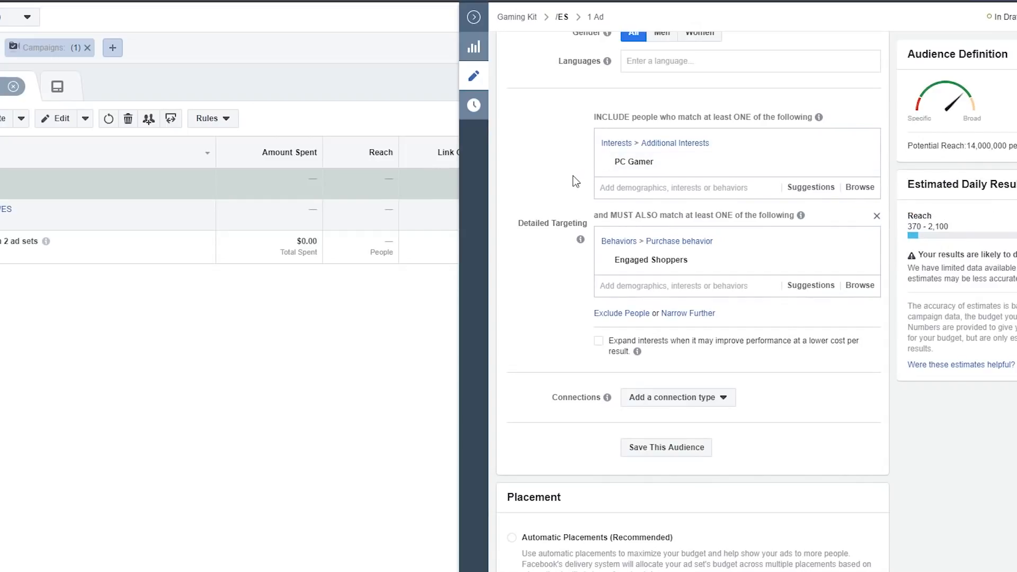
pyautogui.moveTo(618, 154)
pyautogui.click(564, 163)
# Rename the ad set to "PC Gamer/ES" and review its budget and schedule.
pyautogui.scroll(1, 548, 200)
pyautogui.scroll(10, 548, 200)
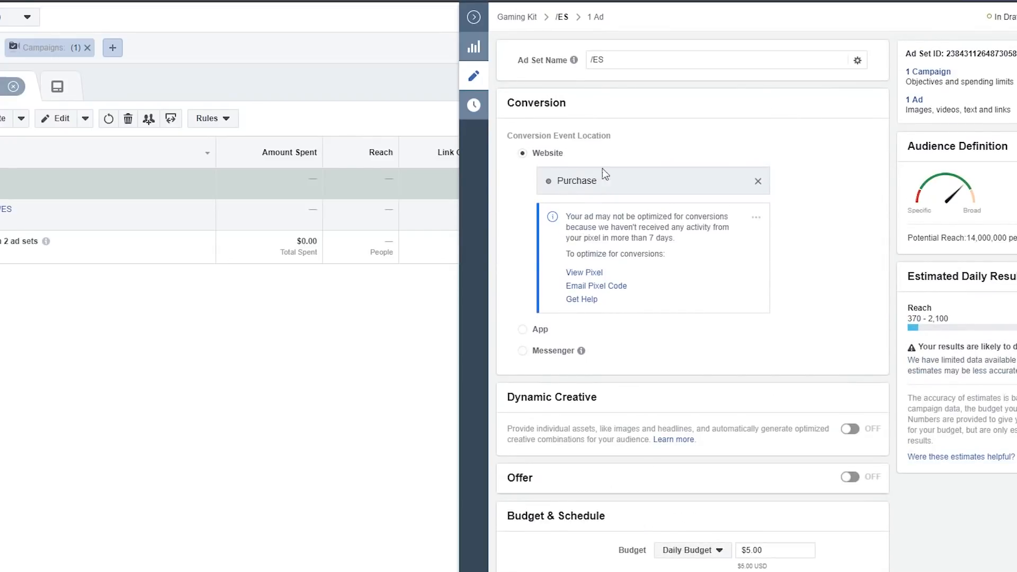
pyautogui.click(592, 60)
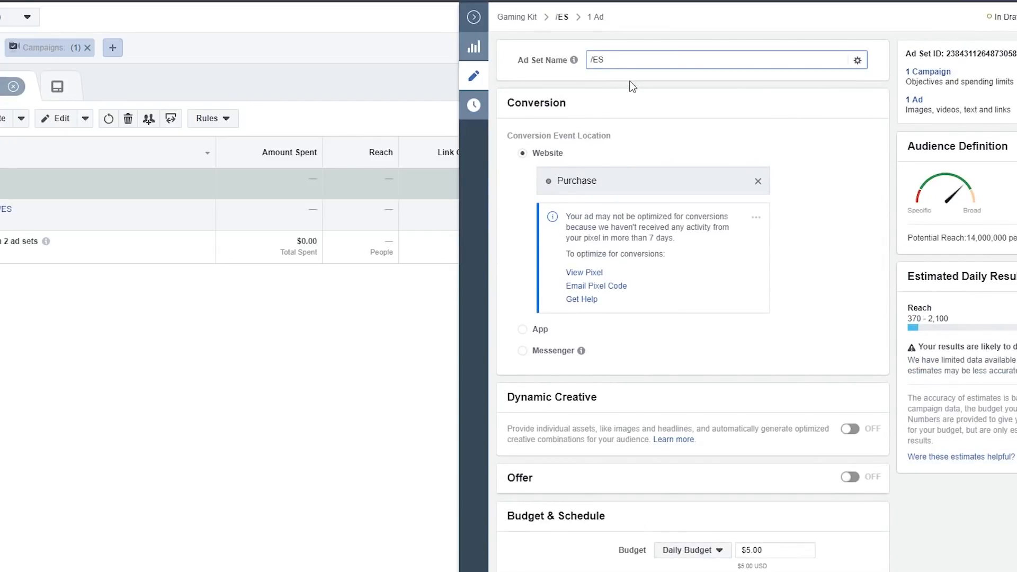
pyautogui.write('PC Gamer')
pyautogui.scroll(-20, 710, 100)
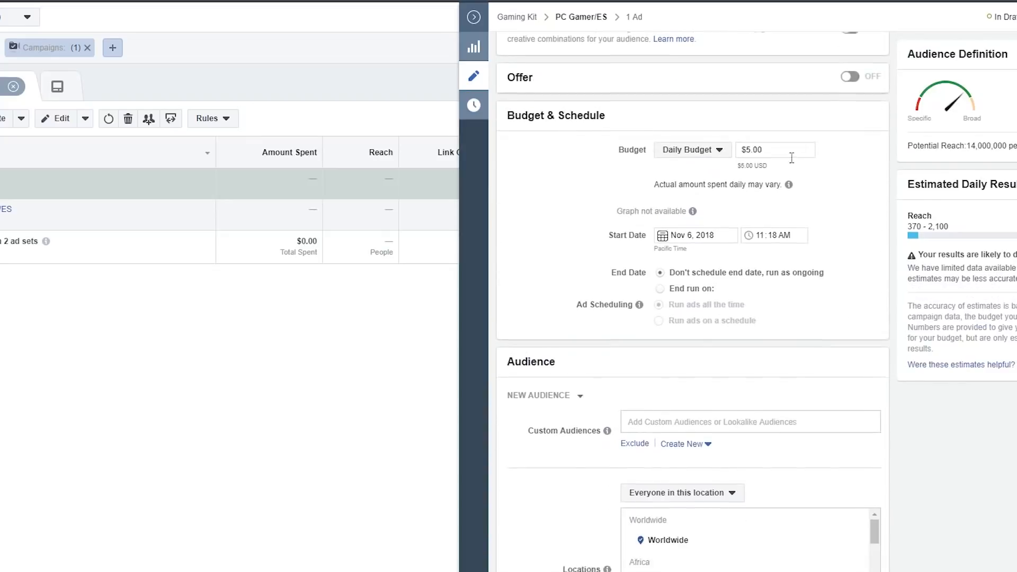
pyautogui.scroll(2, 564, 212)
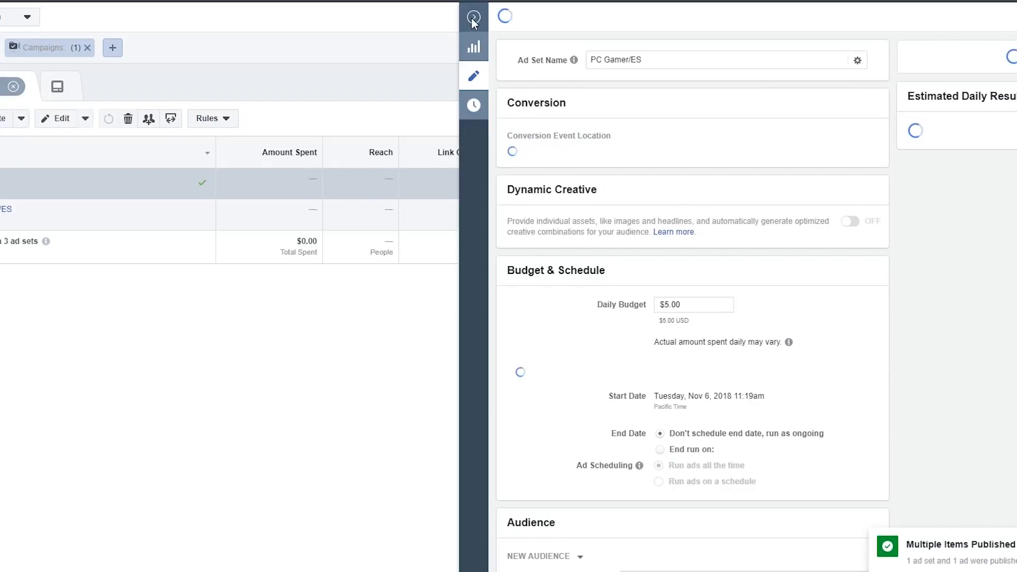
# Close the editor and duplicate the "PC Gamer/ES" ad set into its campaign.
pyautogui.click(474, 17)
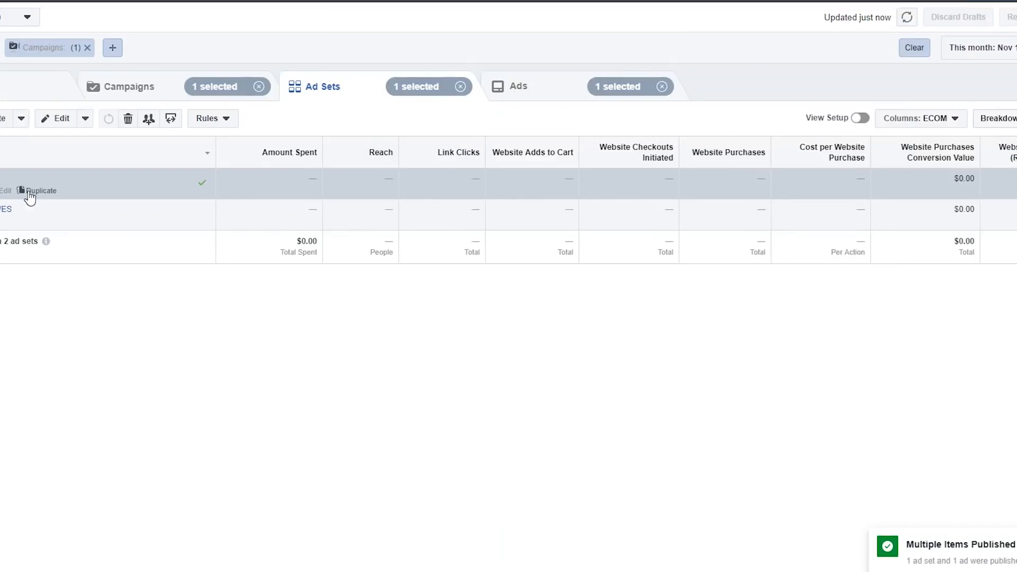
pyautogui.click(27, 196)
pyautogui.click(694, 317)
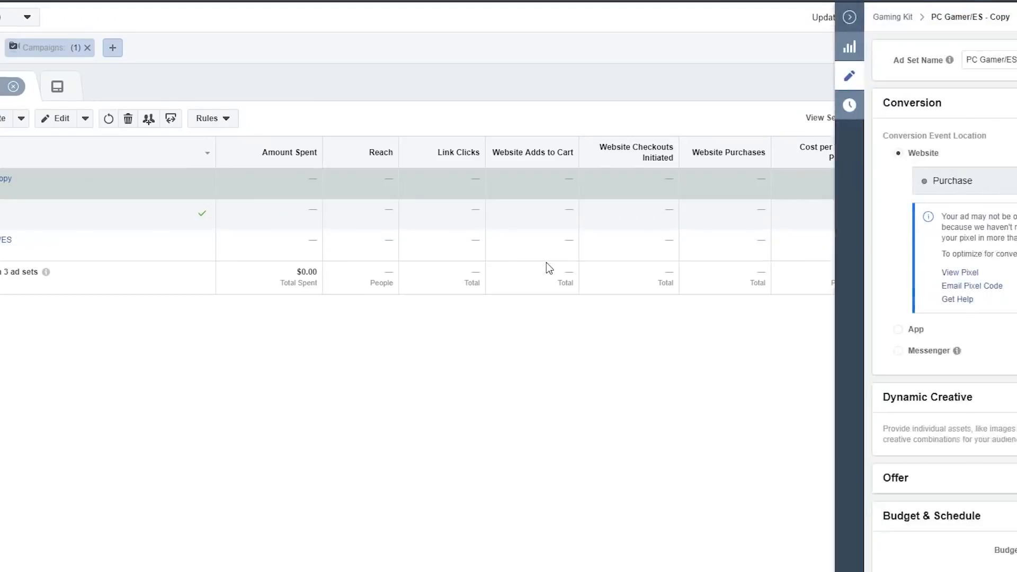
# Shorten the name of the PC Gamer ad set copy to "/ES".
pyautogui.moveTo(673, 61); pyautogui.dragTo(560, 62)
pyautogui.press('BackSpace')
pyautogui.press('BackSpace')
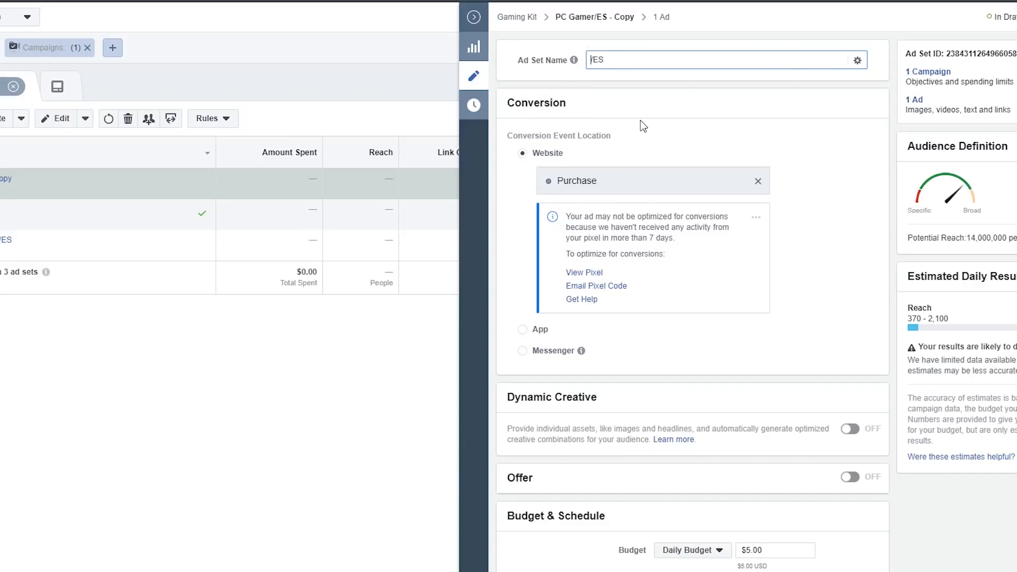
# Replace the PC Gamer interest with the suggested Gamer interest in the copy's included detailed targeting.
pyautogui.scroll(-5, 784, 170)
pyautogui.scroll(-12, 800, 225)
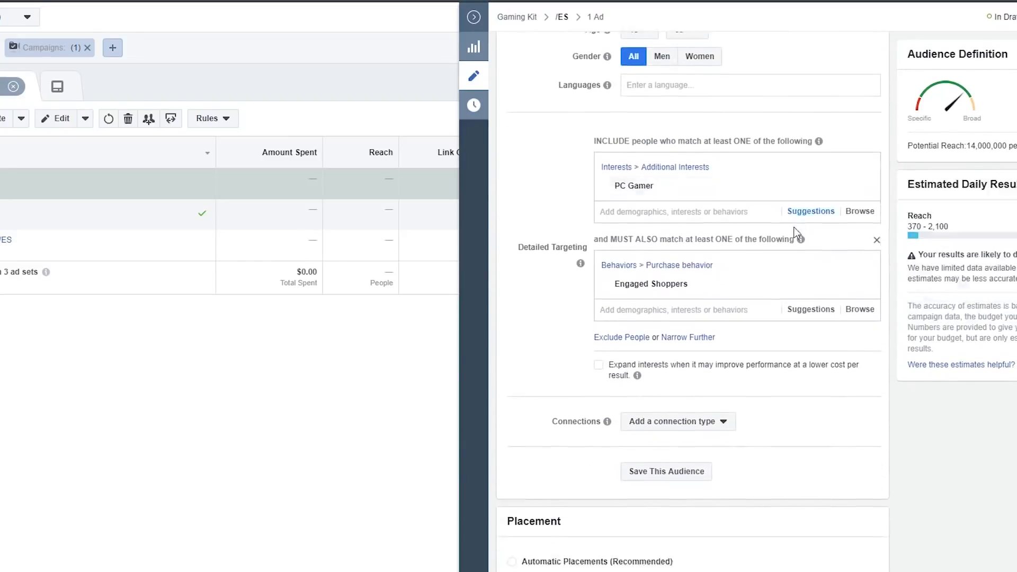
pyautogui.click(810, 187)
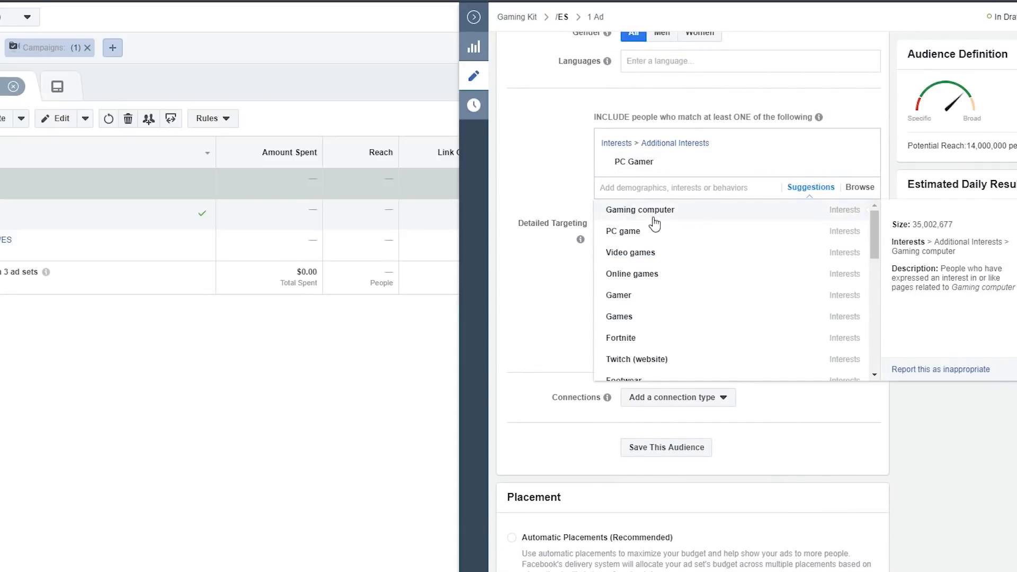
pyautogui.scroll(-2, 635, 239)
pyautogui.scroll(2, 635, 238)
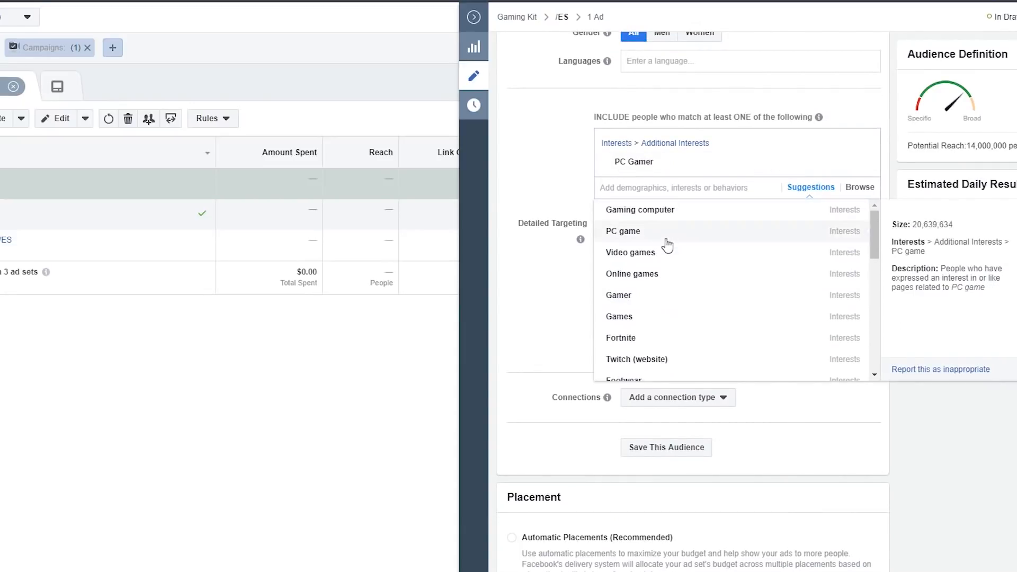
pyautogui.click(644, 297)
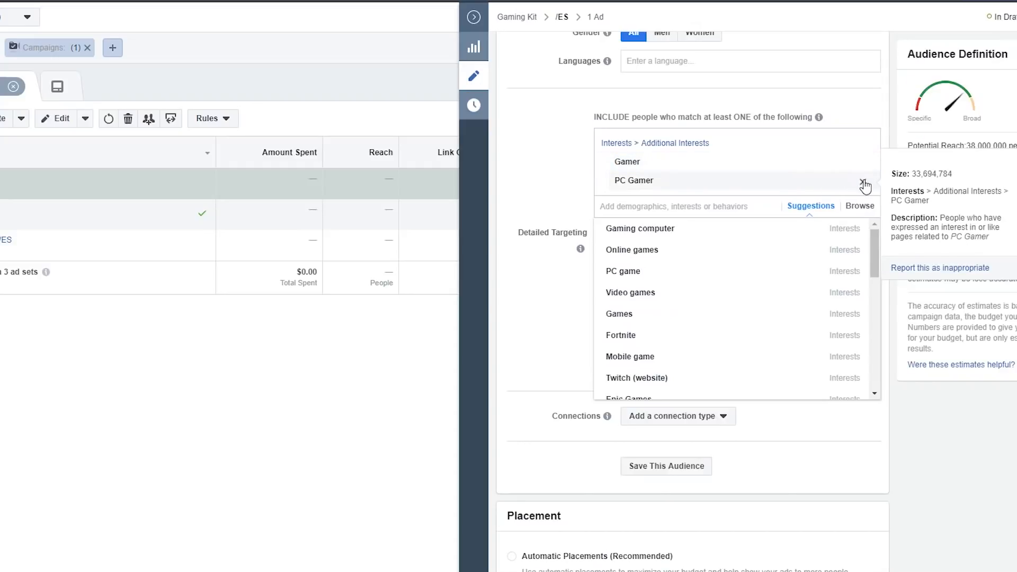
pyautogui.click(867, 180)
pyautogui.click(553, 142)
# Rename the ad set copy to "Gamer/ES".
pyautogui.scroll(10, 561, 238)
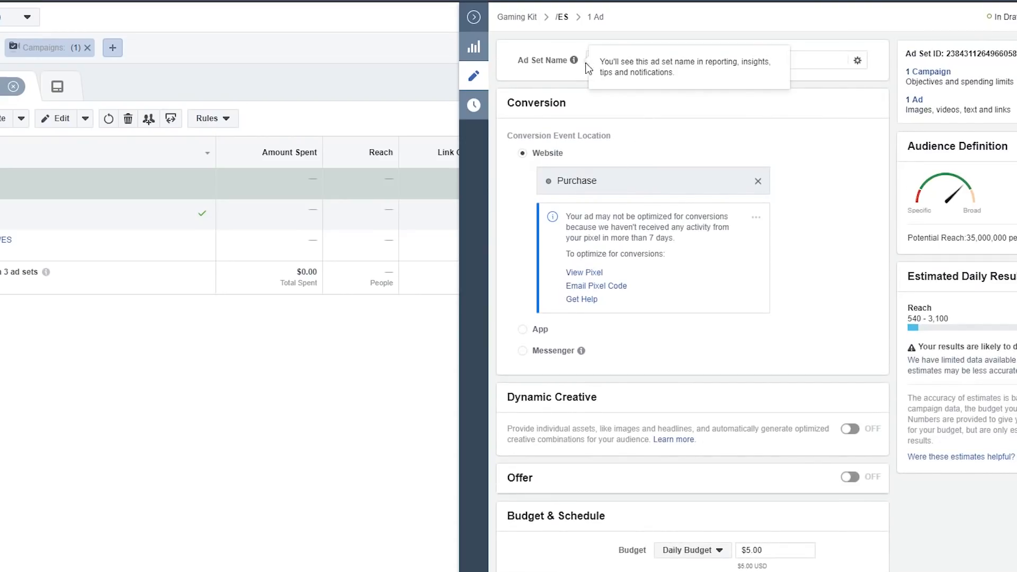
pyautogui.click(591, 60)
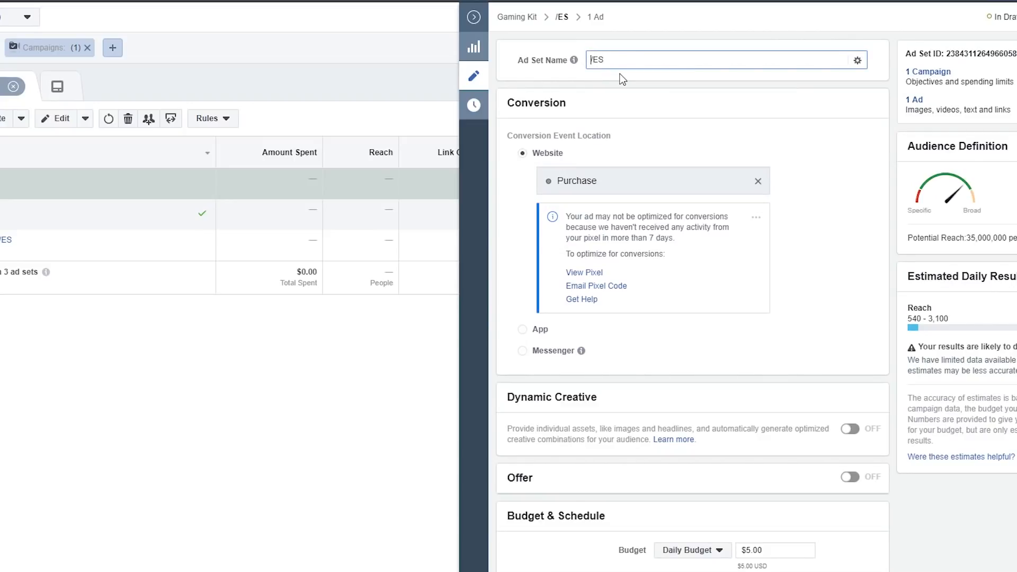
pyautogui.write('Gamer')
pyautogui.click(624, 118)
# Examine the Gamer ad set's budget, detailed targeting, interest size and potential reach.
pyautogui.scroll(-10, 754, 131)
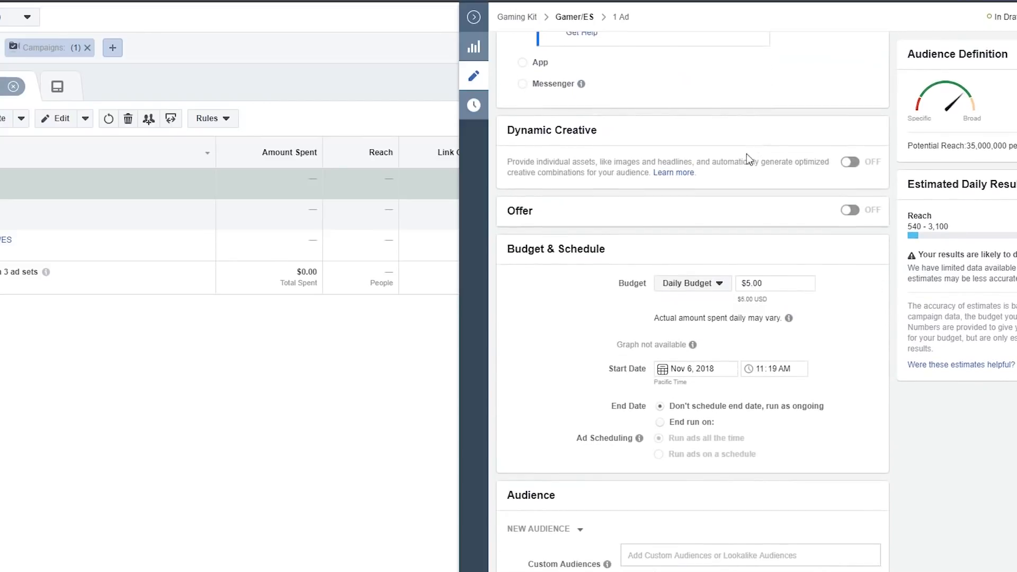
pyautogui.scroll(-10, 558, 263)
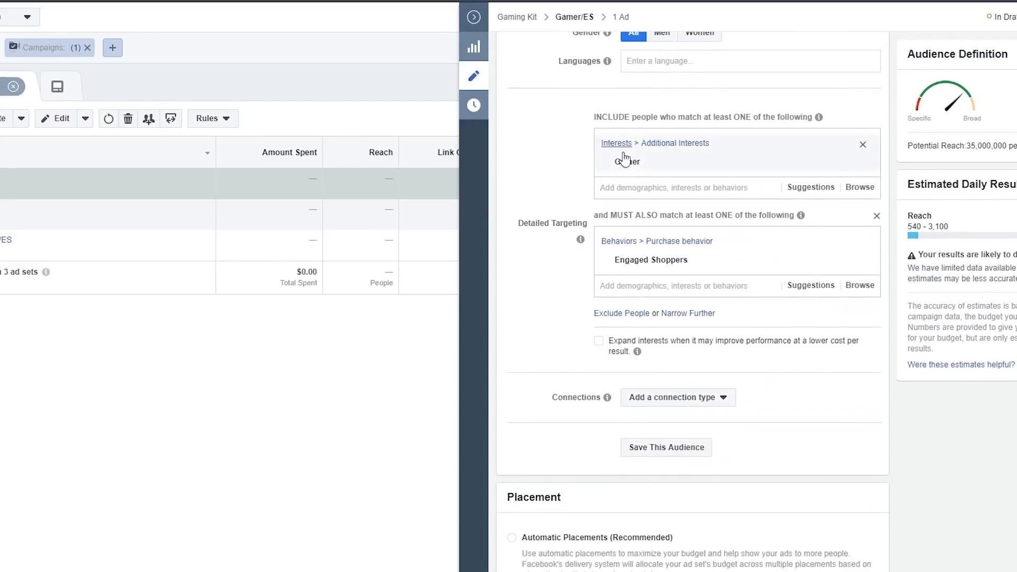
pyautogui.moveTo(641, 163)
pyautogui.moveTo(640, 162); pyautogui.dragTo(623, 161)
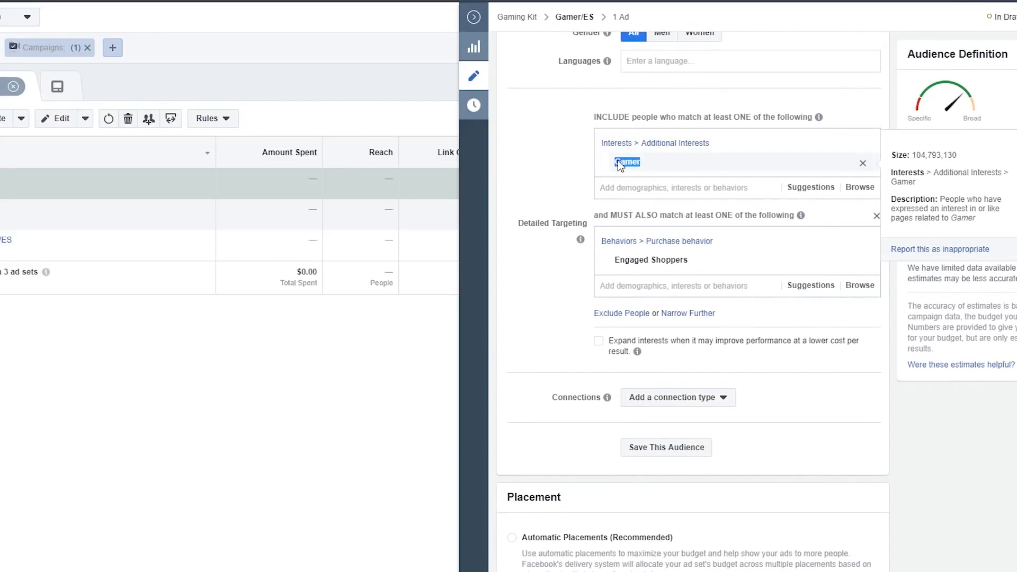
pyautogui.click(516, 159)
pyautogui.moveTo(844, 160)
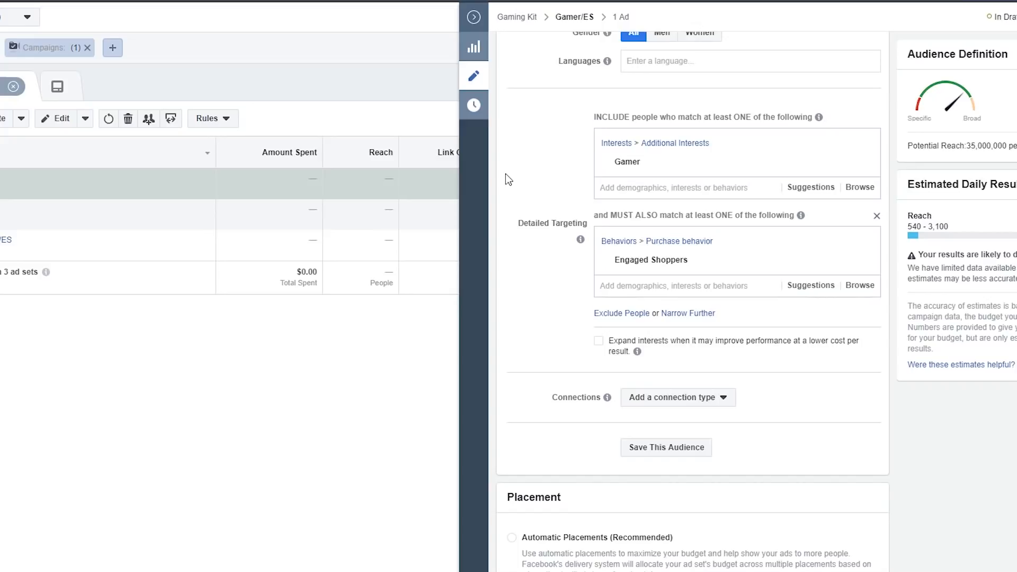
pyautogui.scroll(5, 605, 181)
pyautogui.scroll(-5, 605, 182)
pyautogui.moveTo(687, 170)
pyautogui.moveTo(966, 146); pyautogui.dragTo(1016, 146)
pyautogui.click(1009, 171)
pyautogui.moveTo(638, 169)
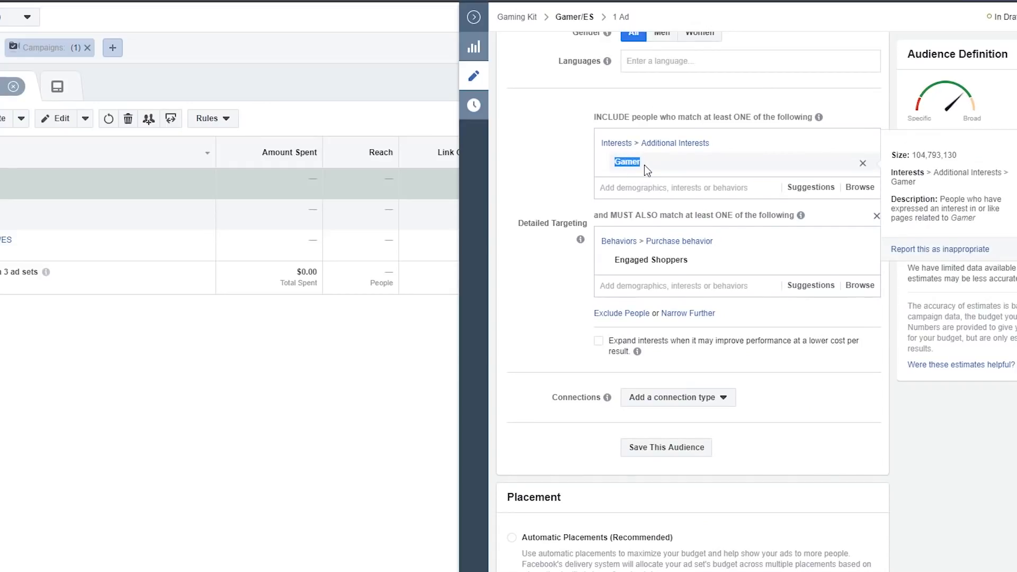
pyautogui.click(588, 165)
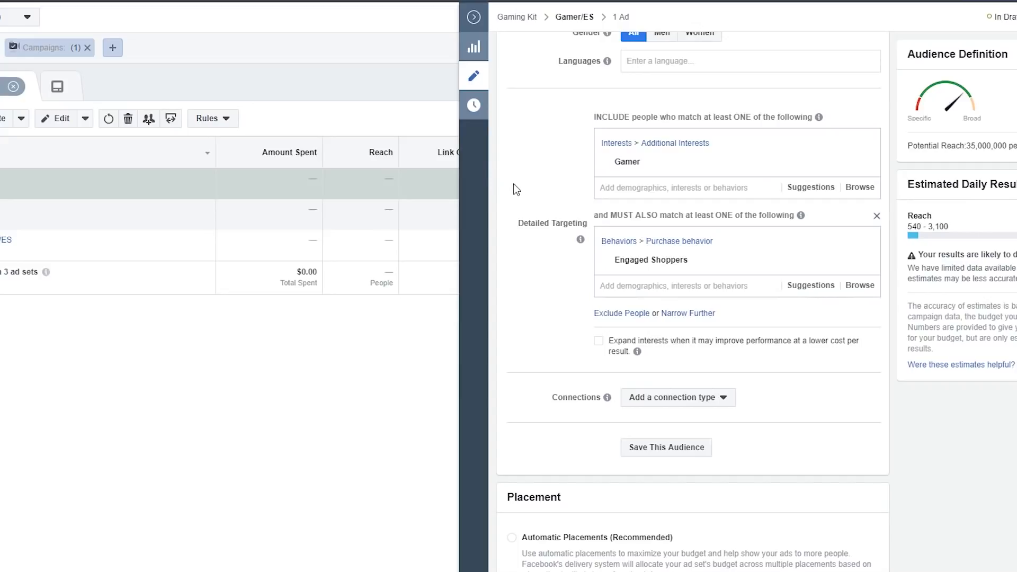
pyautogui.scroll(8, 563, 202)
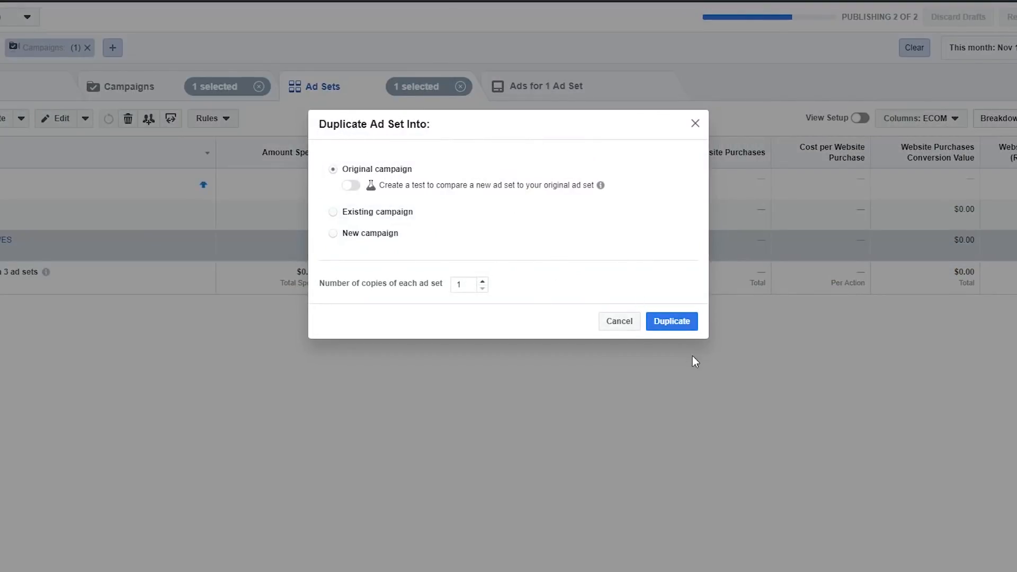
# Duplicate the "Gamer/ES" ad set once into the original campaign.
pyautogui.click(661, 320)
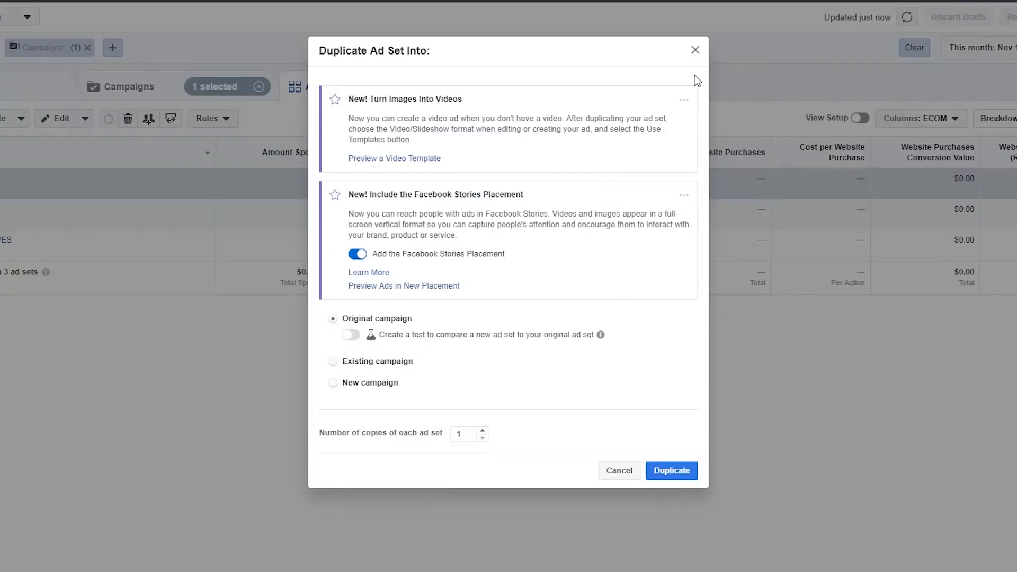
pyautogui.click(695, 50)
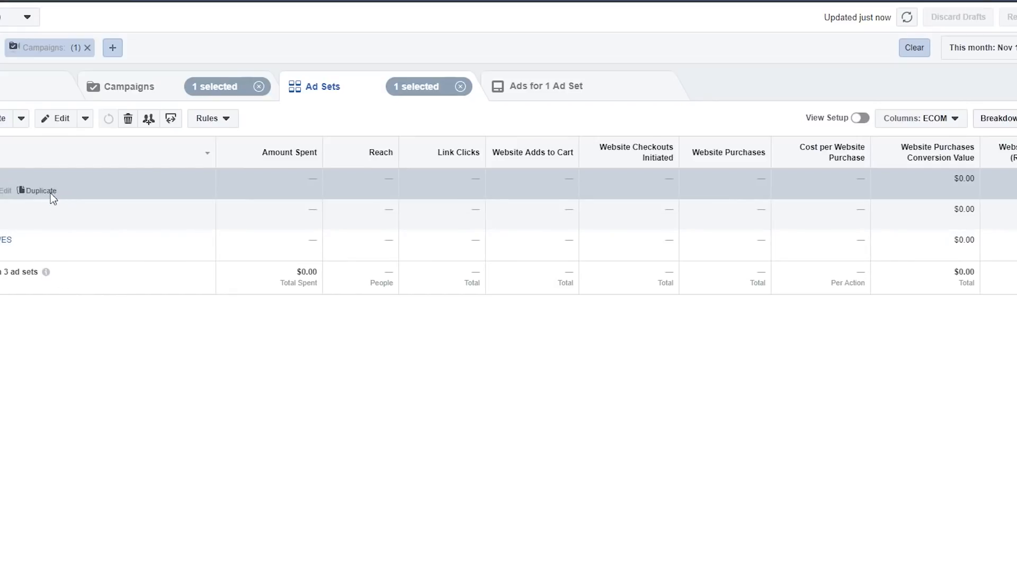
pyautogui.click(52, 191)
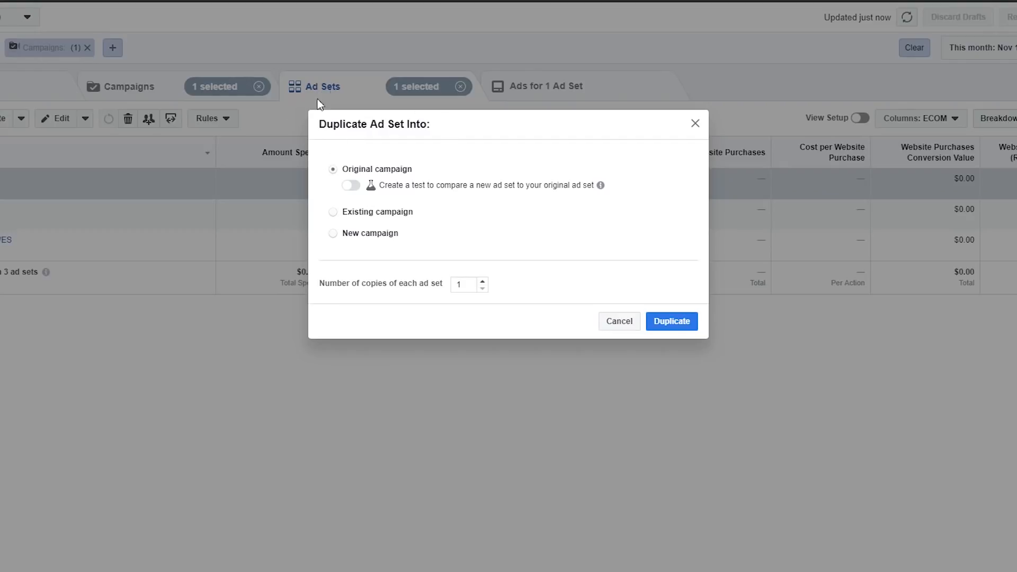
pyautogui.click(670, 322)
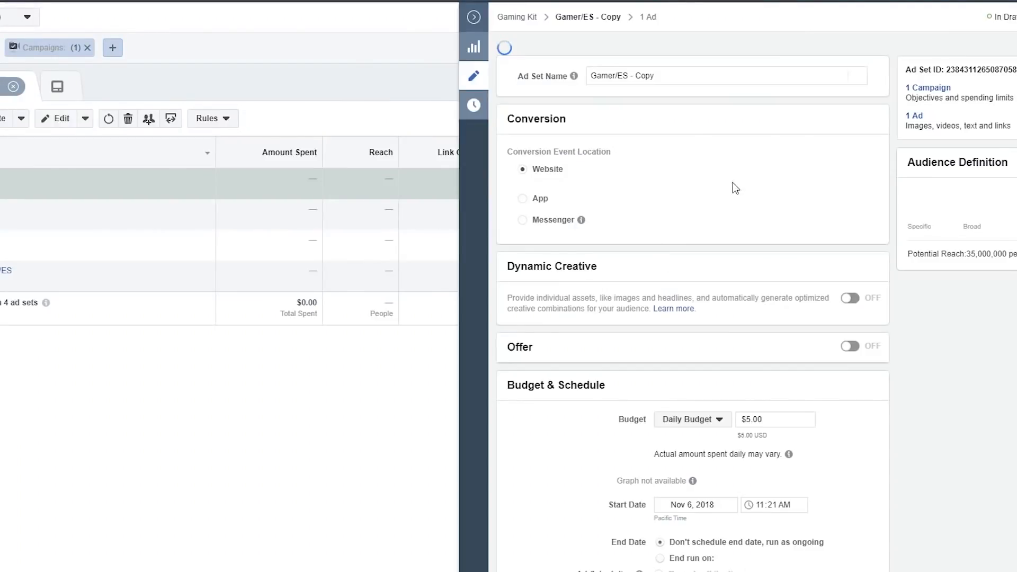
# Replace the Gamer interest with the suggested Online games interest in the new copy's included detailed targeting.
pyautogui.scroll(-10, 733, 222)
pyautogui.click(809, 222)
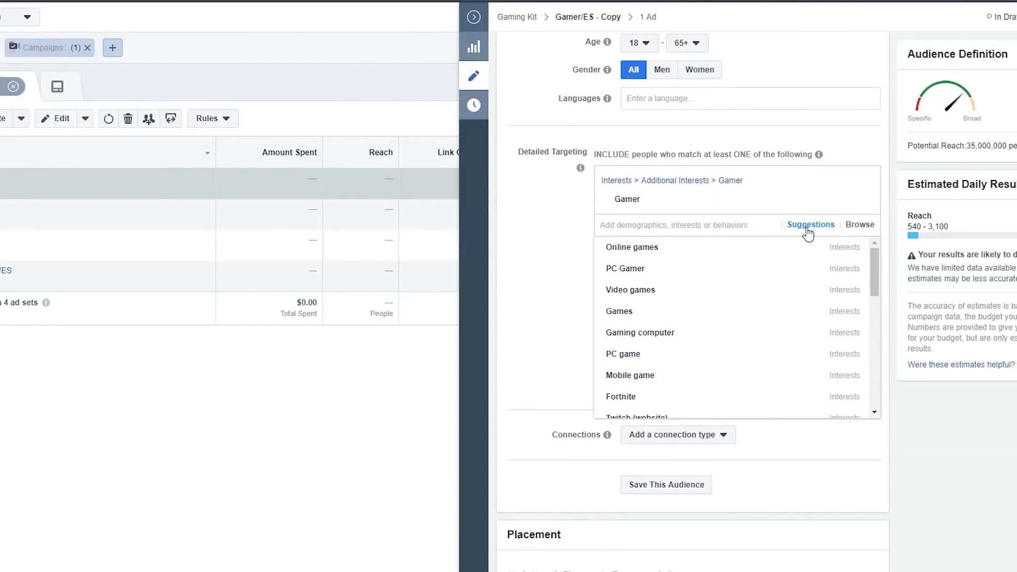
pyautogui.click(674, 241)
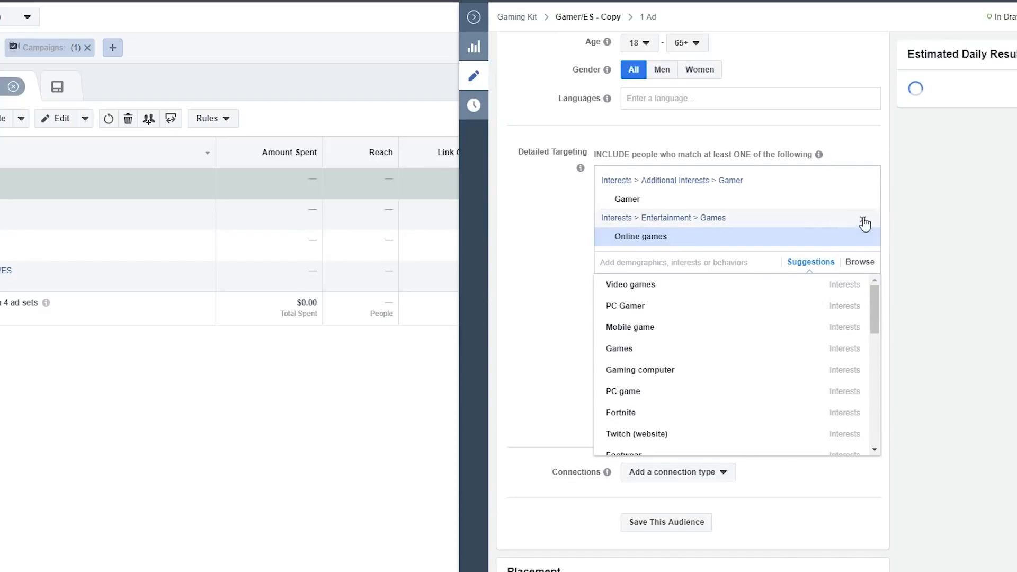
pyautogui.click(862, 200)
pyautogui.moveTo(675, 202); pyautogui.dragTo(613, 200)
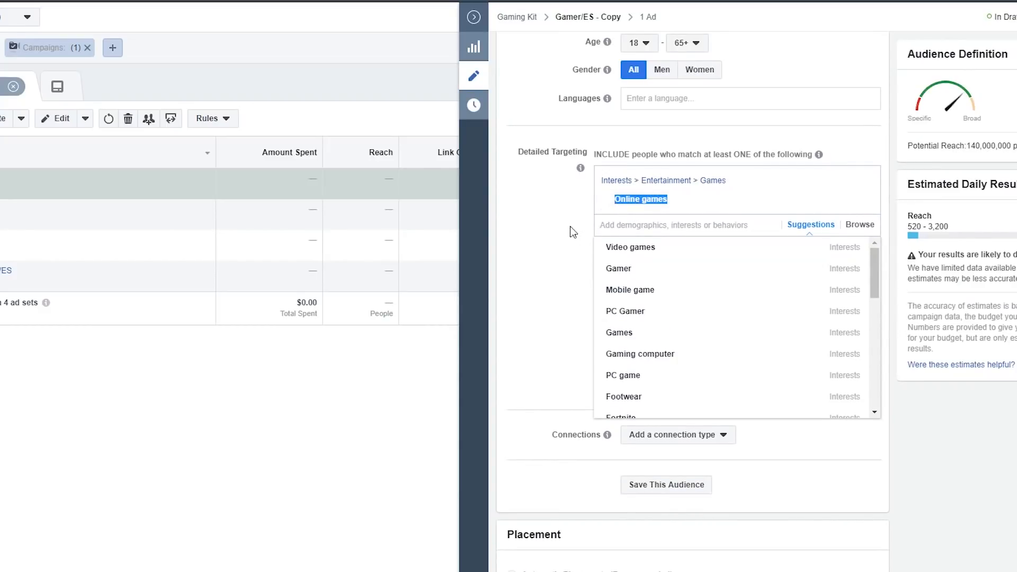
# Rename the ad set copy to "Online games/ES" and review its detailed targeting.
pyautogui.scroll(15, 577, 224)
pyautogui.click(614, 60)
pyautogui.moveTo(616, 60); pyautogui.dragTo(570, 69)
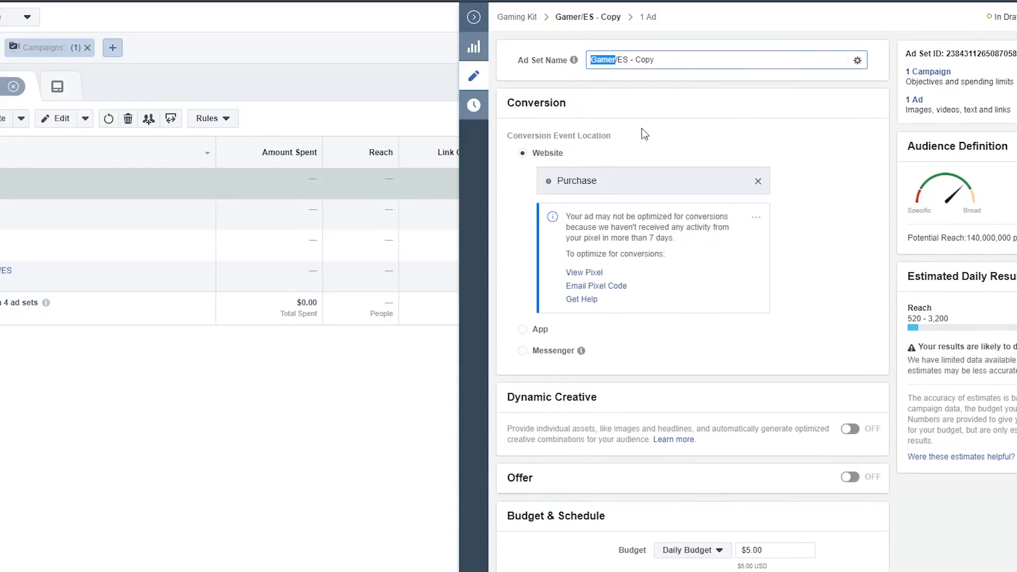
pyautogui.write('Online games')
pyautogui.moveTo(680, 60); pyautogui.dragTo(655, 65)
pyautogui.press('BackSpace')
pyautogui.click(731, 115)
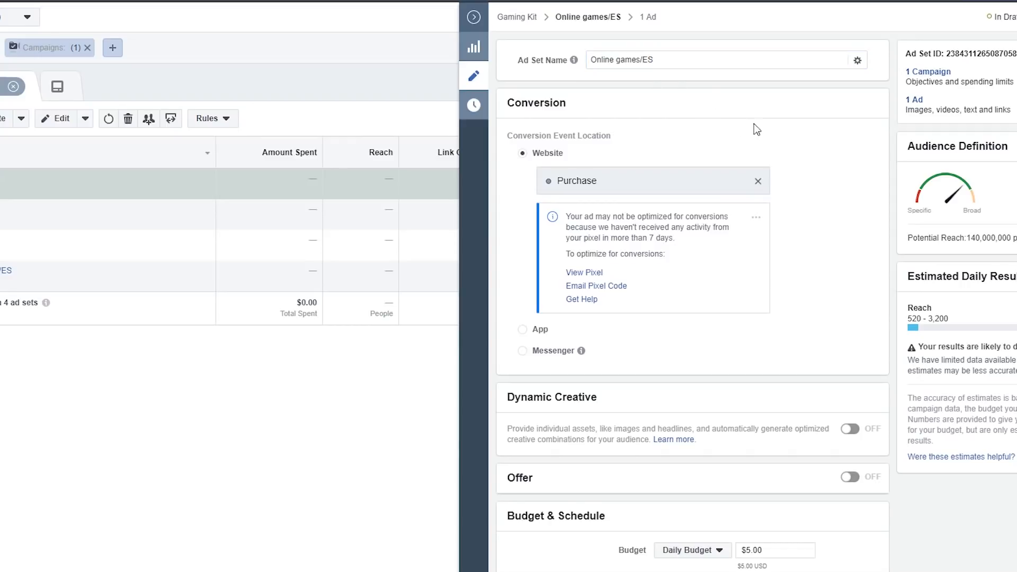
pyautogui.scroll(-4, 776, 137)
pyautogui.scroll(-10, 800, 151)
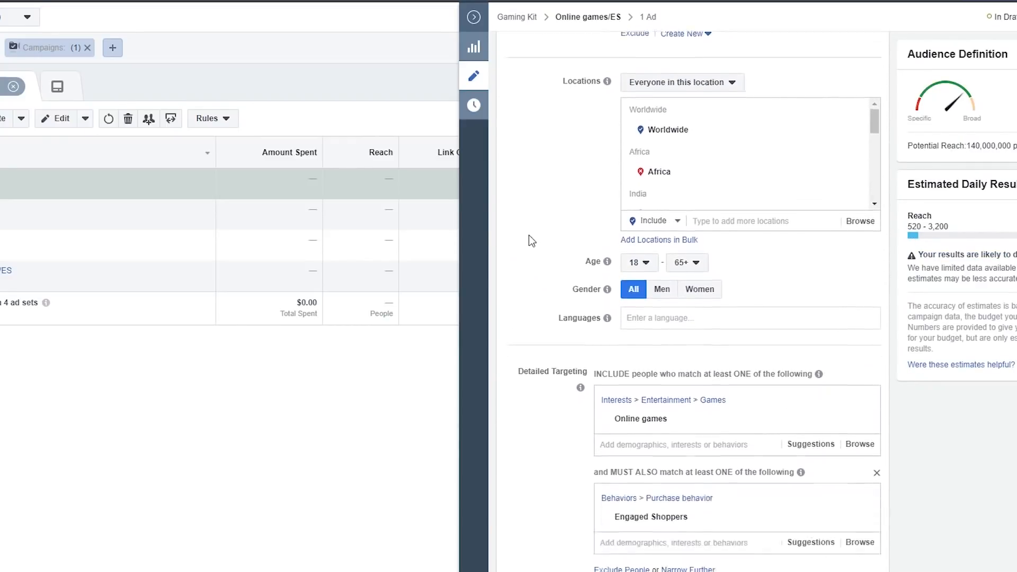
pyautogui.scroll(-3, 564, 219)
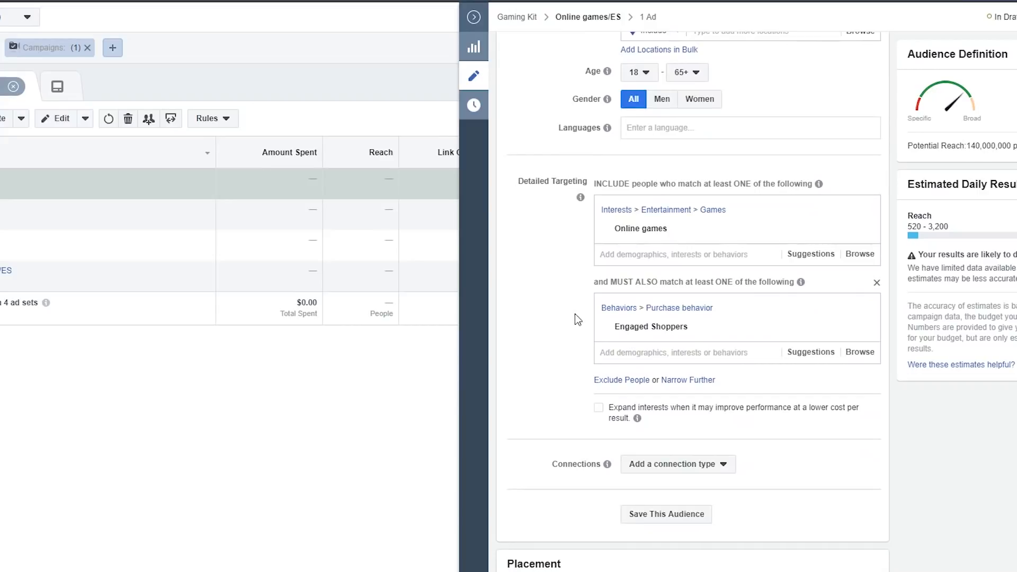
pyautogui.scroll(6, 564, 326)
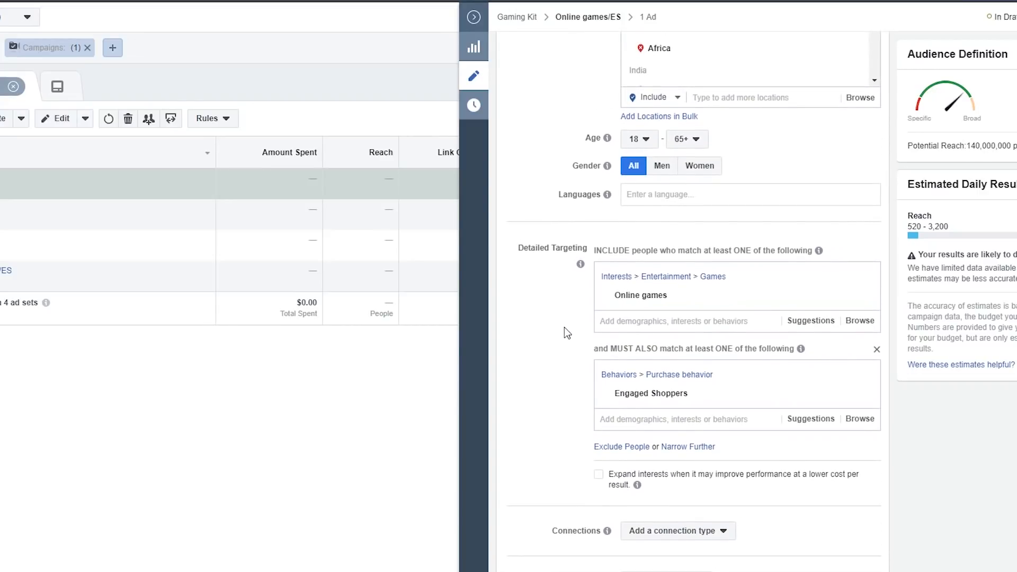
pyautogui.scroll(-6, 550, 305)
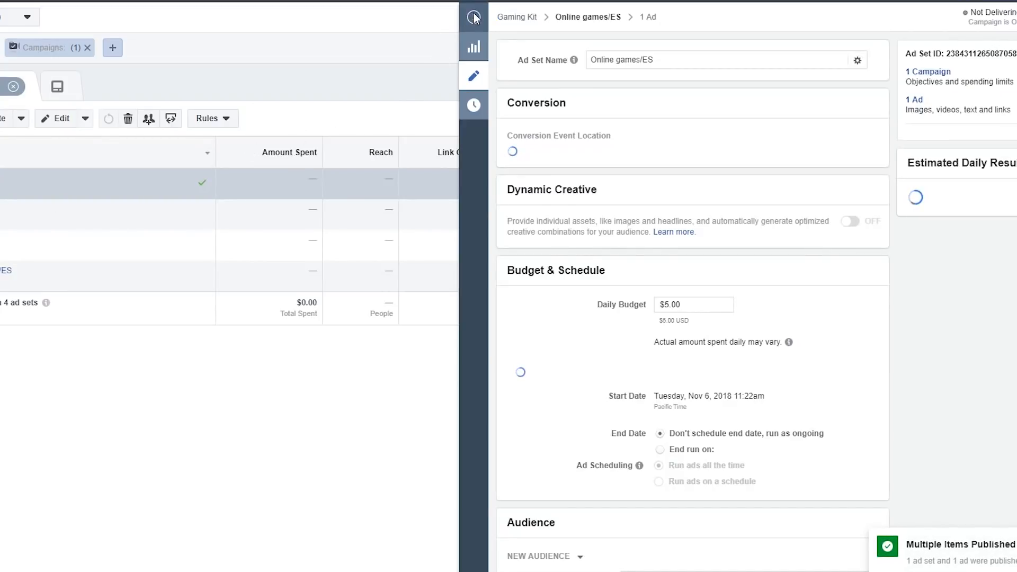
# Duplicate the "PC Gamer/ES" ad set once into the original campaign.
pyautogui.click(474, 18)
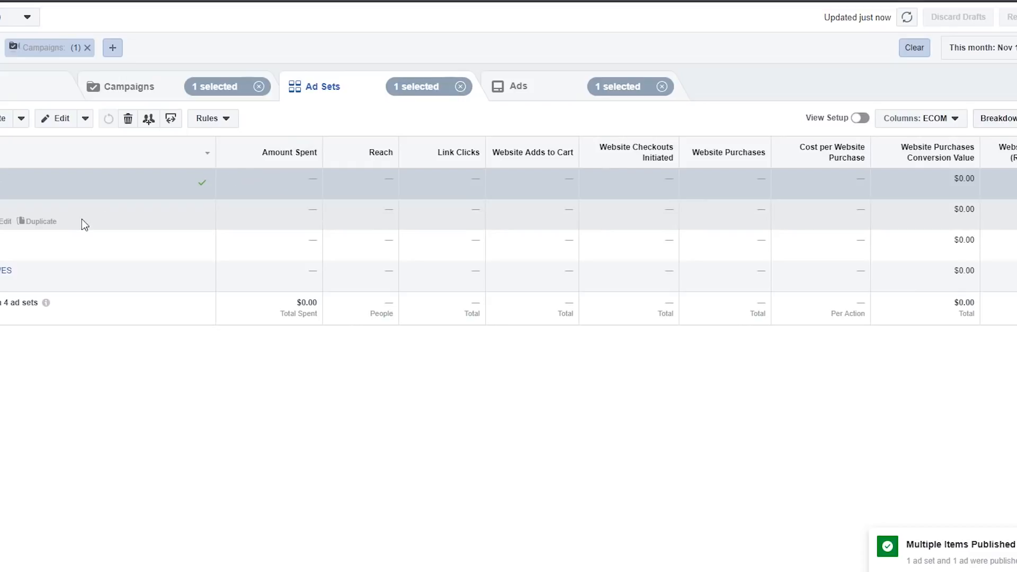
pyautogui.click(47, 246)
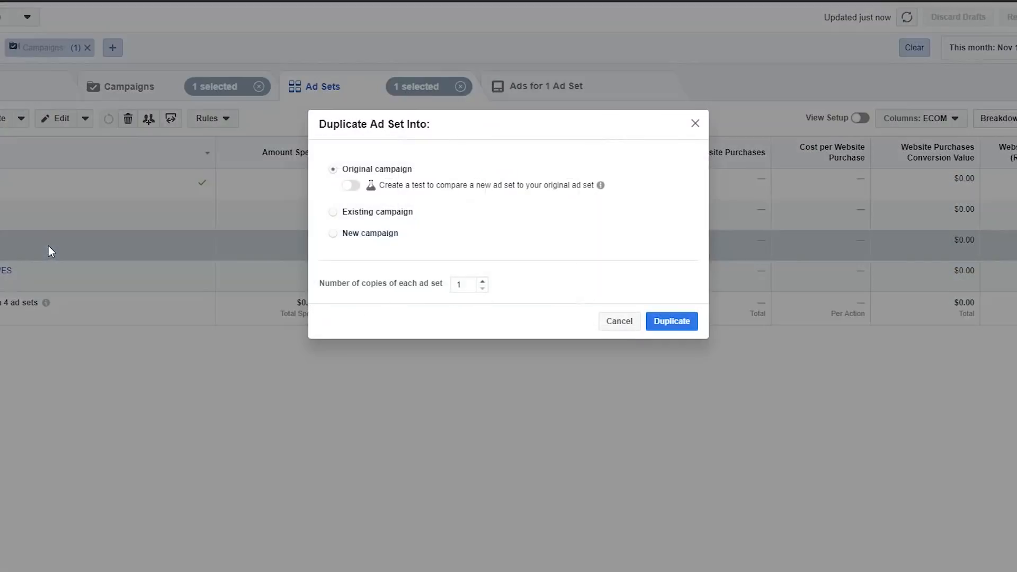
pyautogui.click(661, 321)
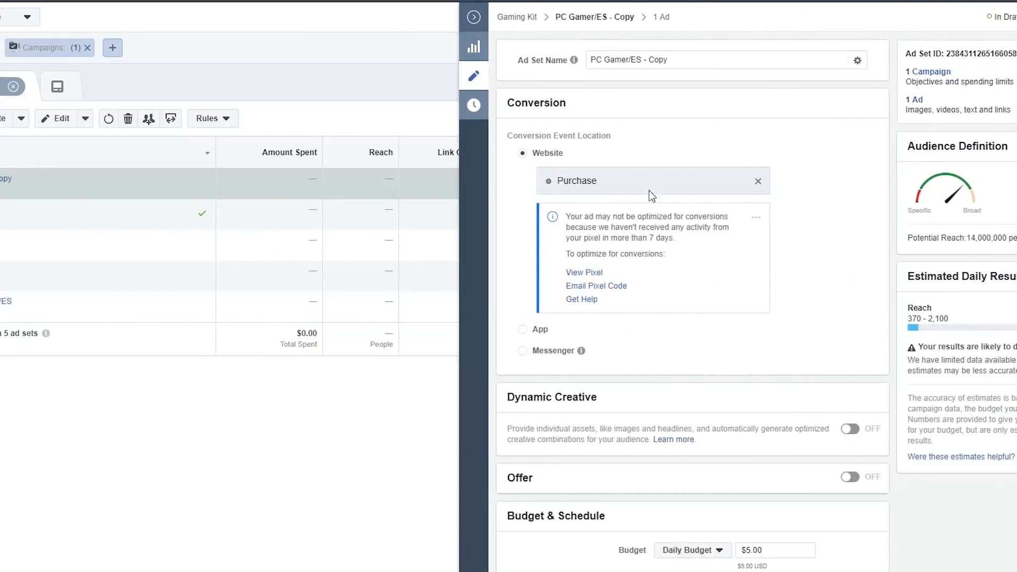
# Replace the PC Gamer interest with the suggested Twitch (website) interest in the new copy's included detailed targeting.
pyautogui.scroll(-15, 638, 193)
pyautogui.scroll(5, 613, 257)
pyautogui.click(809, 189)
pyautogui.scroll(-5, 680, 300)
pyautogui.scroll(5, 676, 295)
pyautogui.scroll(-3, 674, 302)
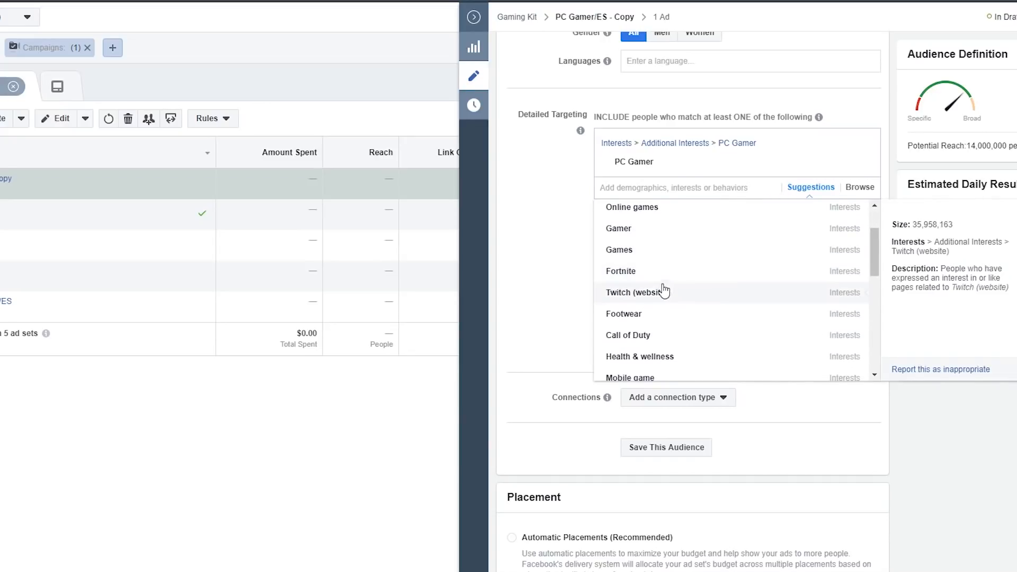
pyautogui.scroll(-1, 665, 299)
pyautogui.click(689, 229)
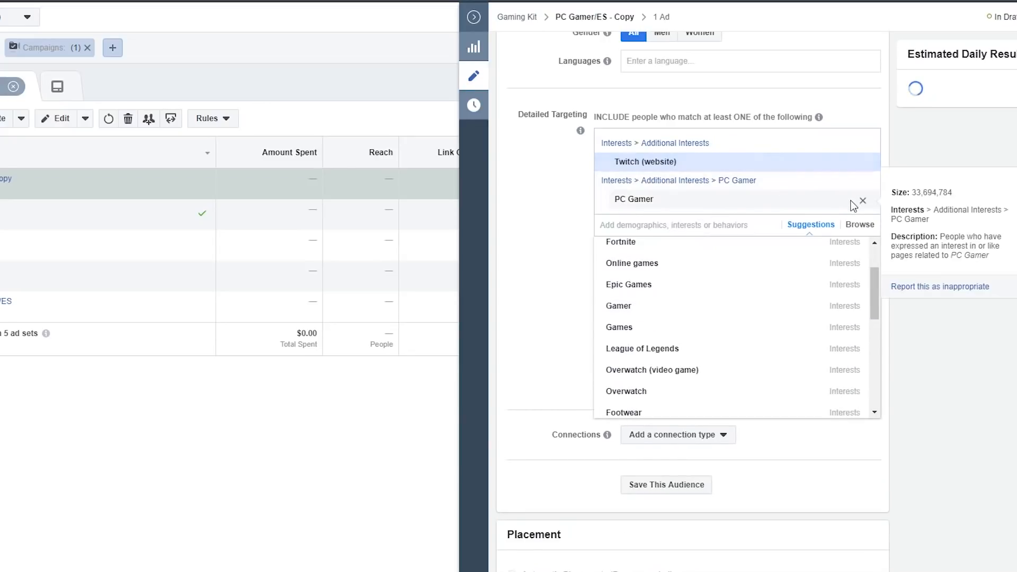
pyautogui.click(862, 201)
# Rename the PC Gamer ad set copy to "Twitch/ES".
pyautogui.scroll(10, 587, 212)
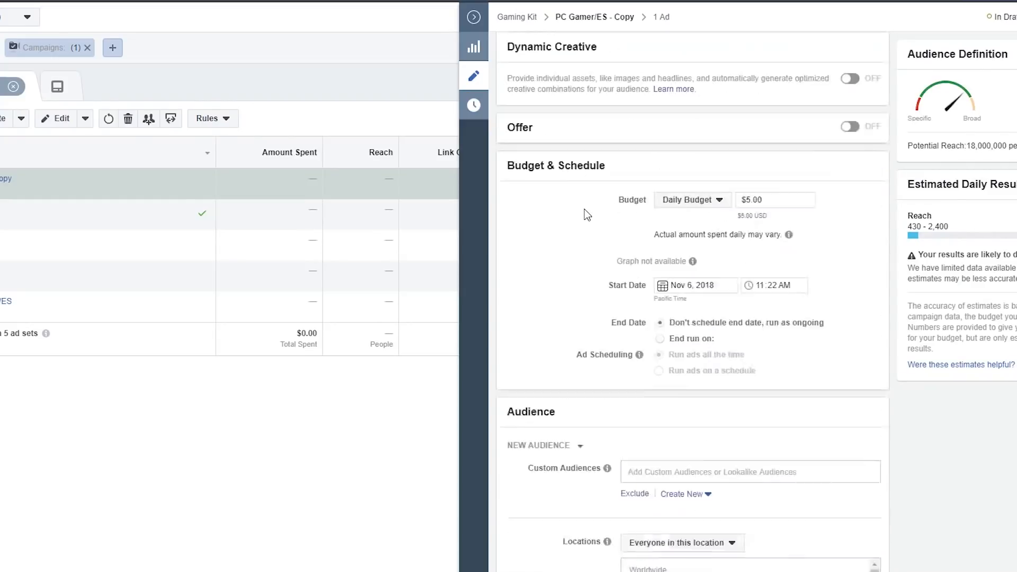
pyautogui.scroll(7, 587, 214)
pyautogui.click(626, 60)
pyautogui.moveTo(626, 59); pyautogui.dragTo(589, 60)
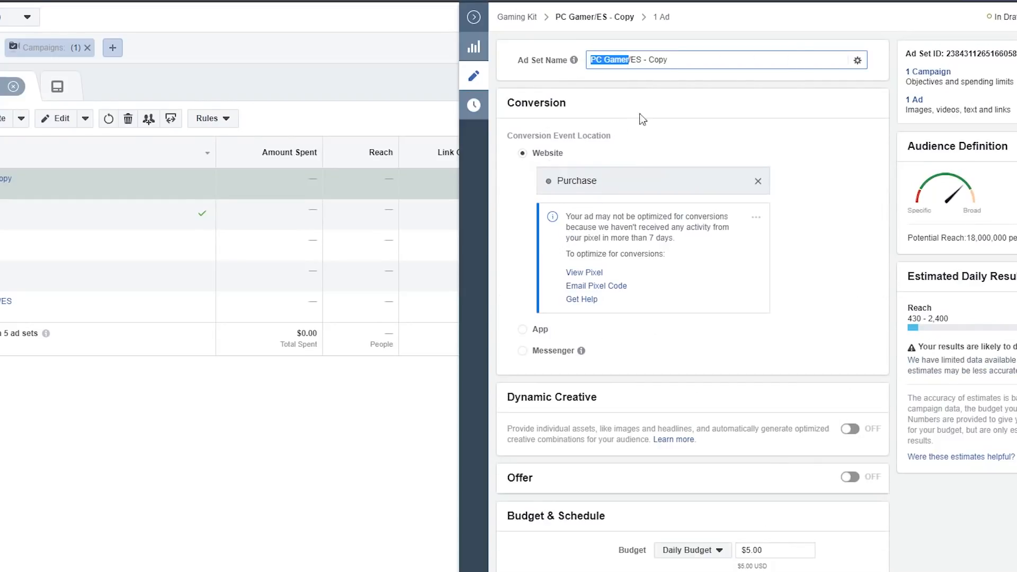
pyautogui.write('Twitch')
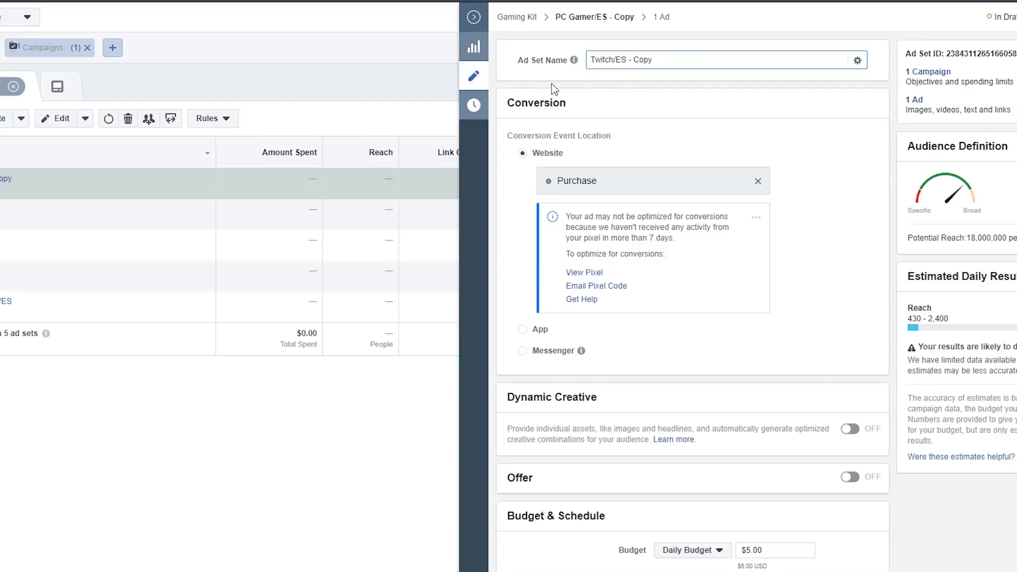
pyautogui.moveTo(665, 62); pyautogui.dragTo(627, 63)
pyautogui.press('BackSpace')
pyautogui.click(915, 188)
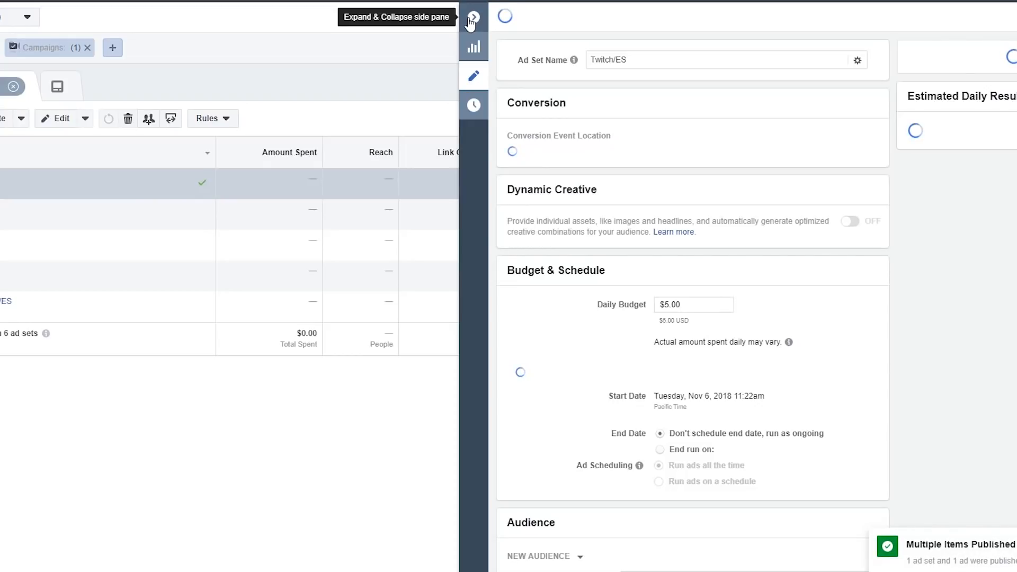
# Duplicate the "Online games/ES" ad set once into the original campaign.
pyautogui.click(472, 18)
pyautogui.click(32, 232)
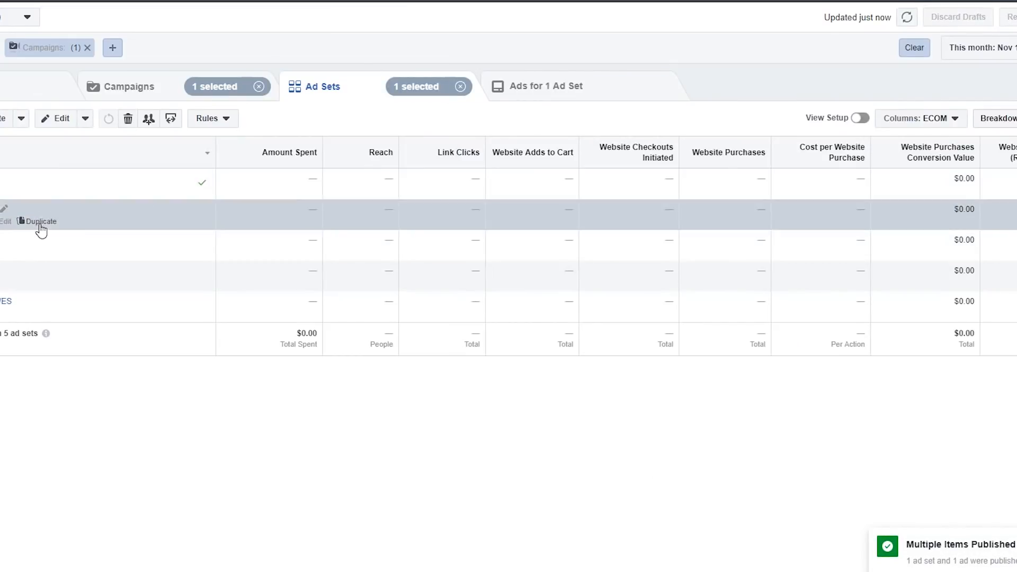
pyautogui.click(648, 317)
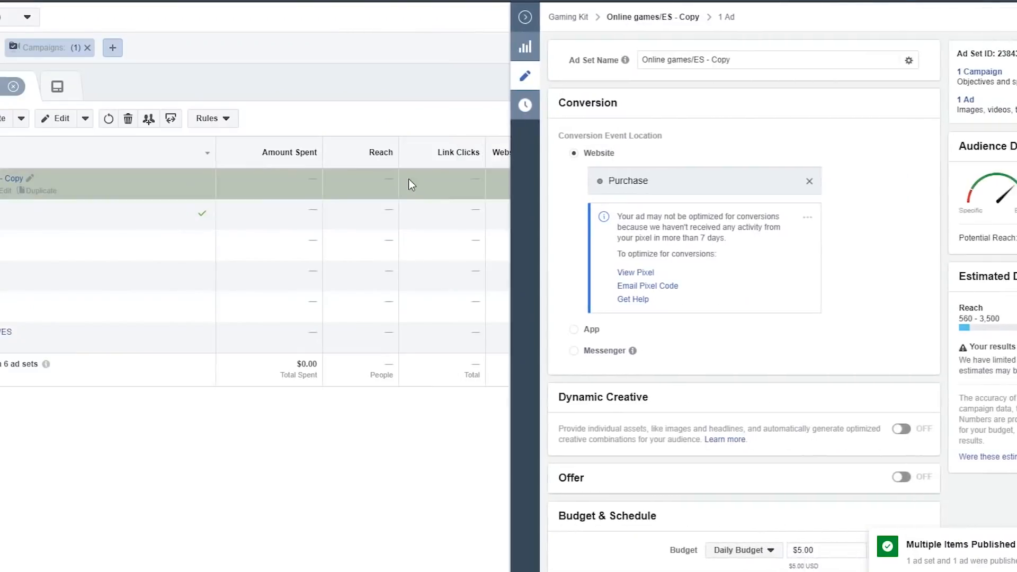
# Try to find a "csgo" interest for the new copy's included detailed targeting, and clear the search.
pyautogui.scroll(-5, 777, 310)
pyautogui.scroll(-12, 777, 310)
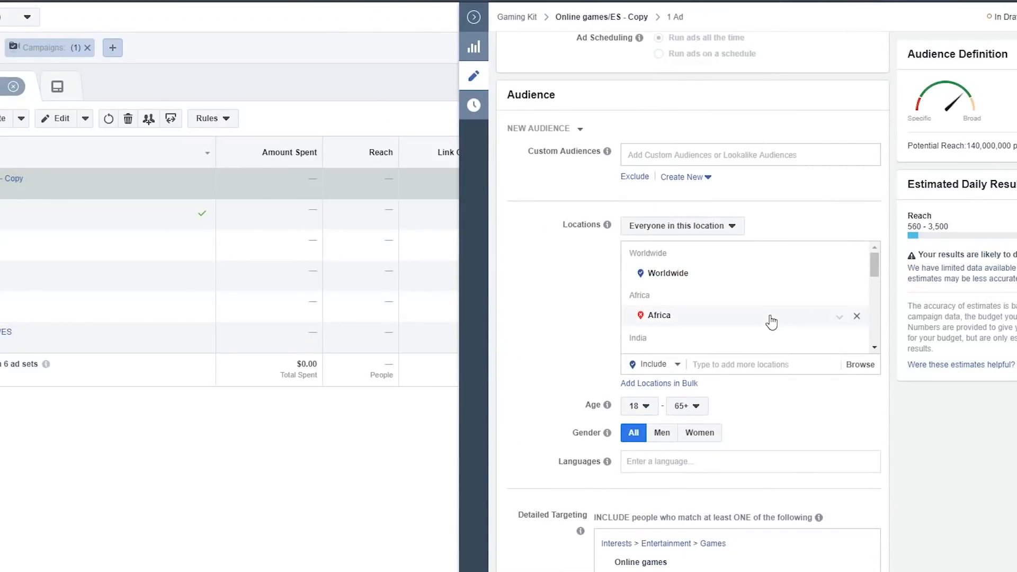
pyautogui.click(798, 263)
pyautogui.scroll(-5, 710, 347)
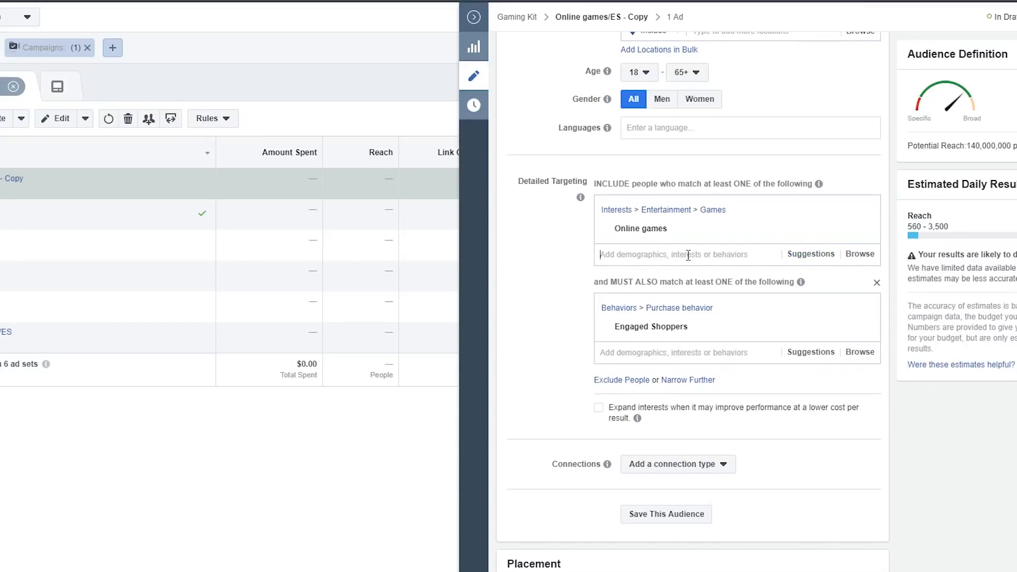
pyautogui.click(688, 255)
pyautogui.write('csgo')
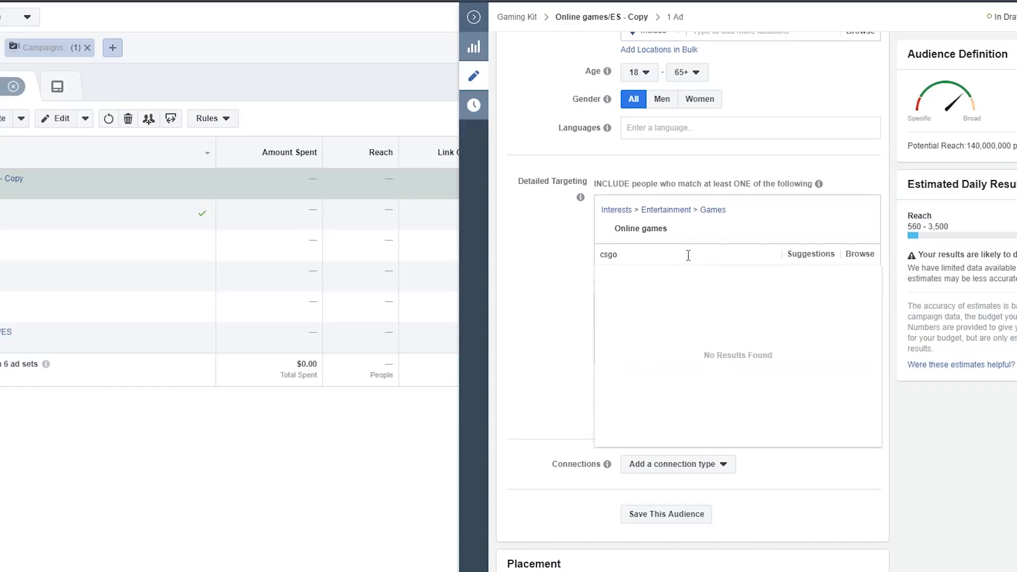
pyautogui.moveTo(632, 255); pyautogui.dragTo(600, 254)
pyautogui.press('BackSpace')
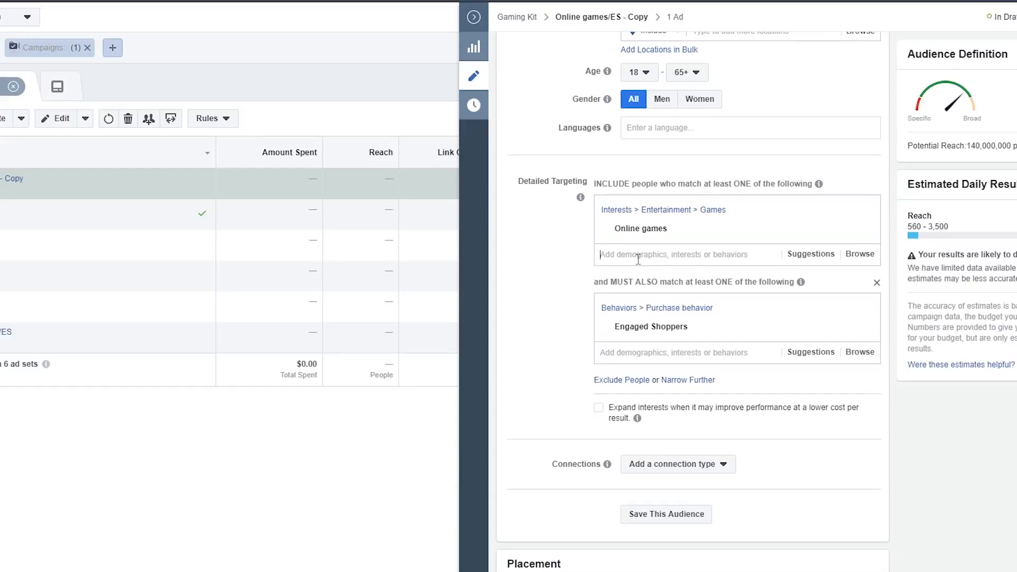
# Search interests for "counter strike" and replace Online games with Counter-Strike: Global Offensive in the included detailed targeting.
pyautogui.write('counter strike')
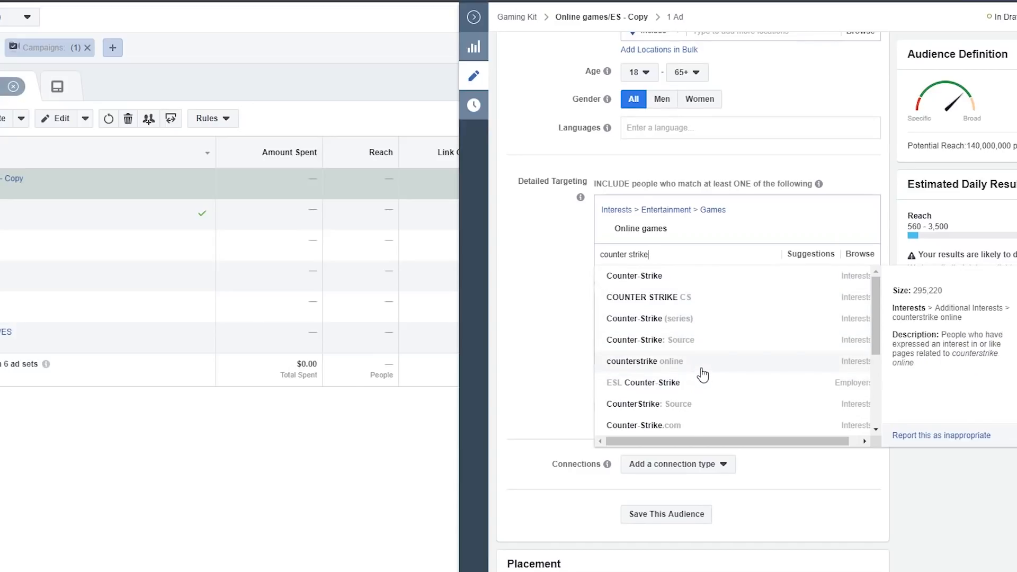
pyautogui.scroll(-3, 689, 347)
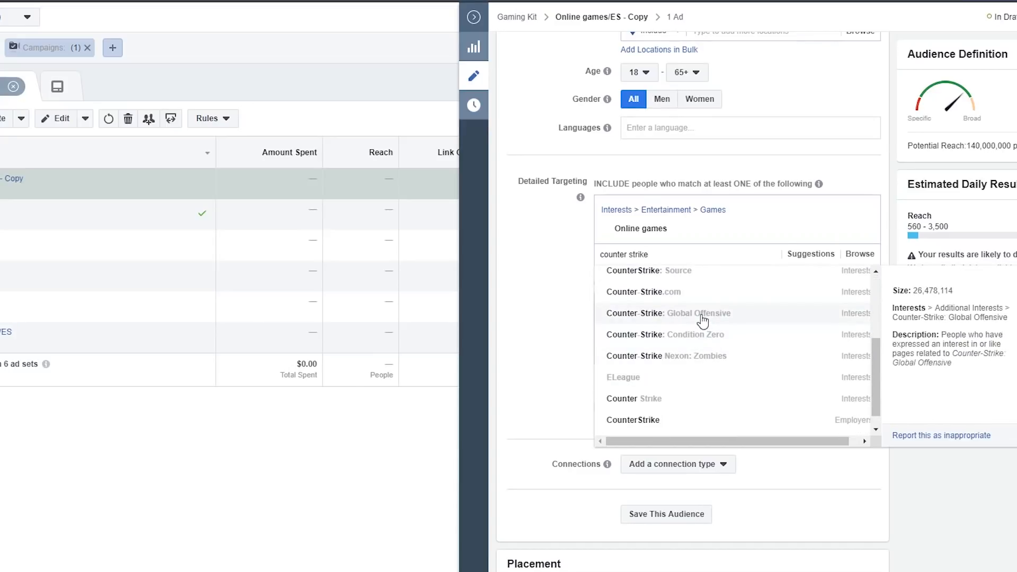
pyautogui.click(669, 321)
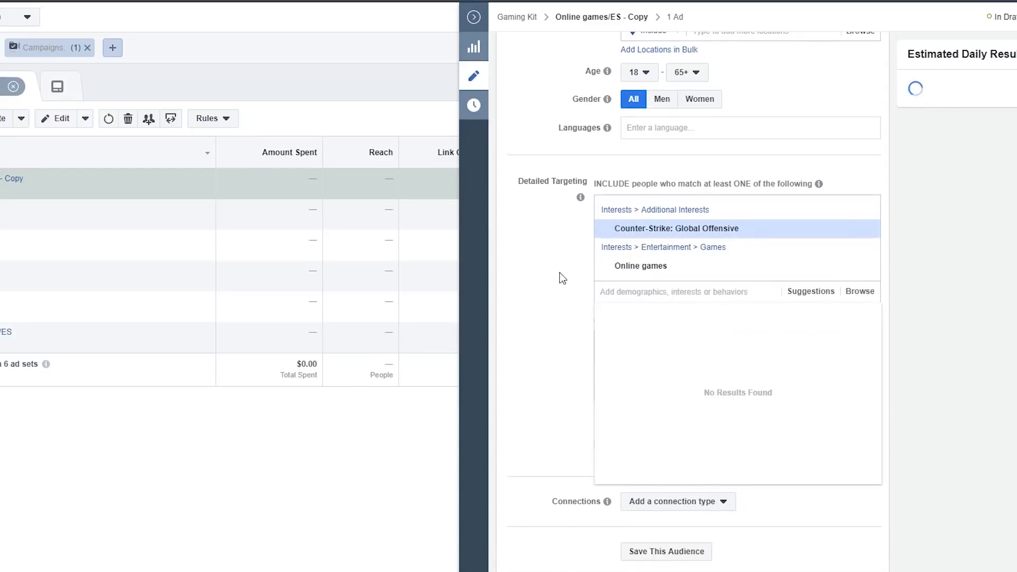
pyautogui.click(864, 263)
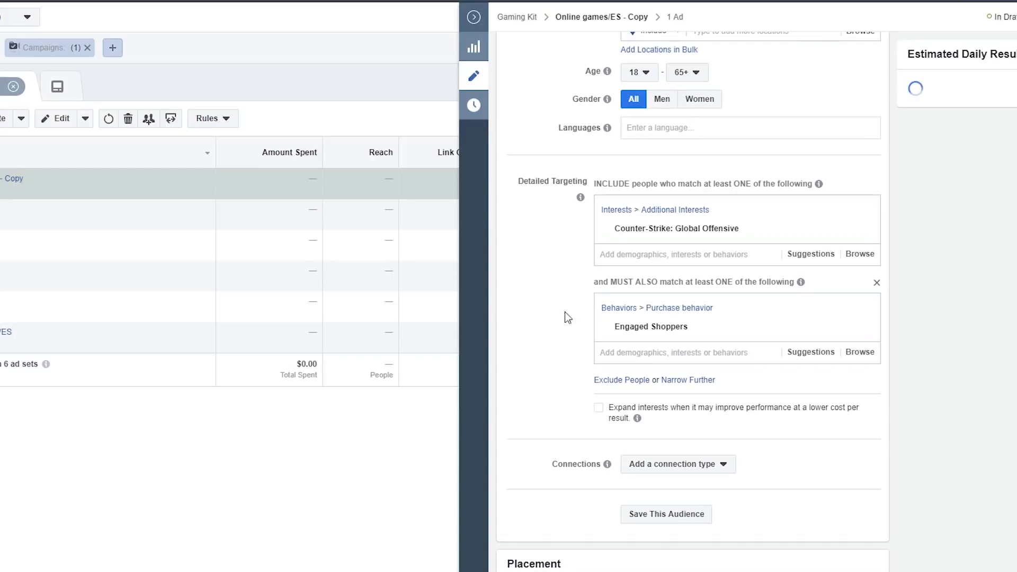
# Rename the Online games ad set copy to "Counter-Strike: Global Offensive/ES", reusing the interest's name.
pyautogui.scroll(20, 548, 284)
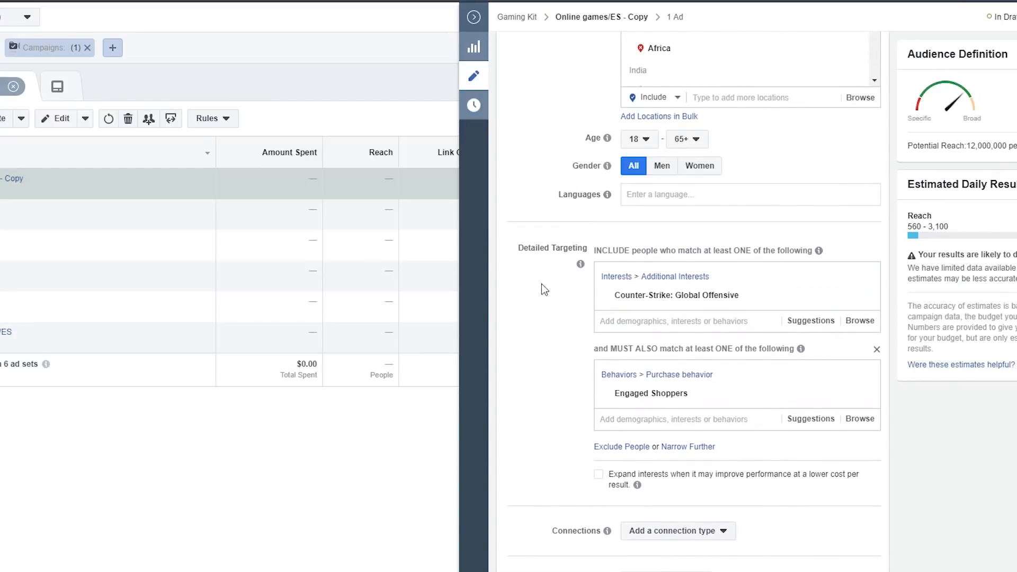
pyautogui.scroll(-10, 629, 132)
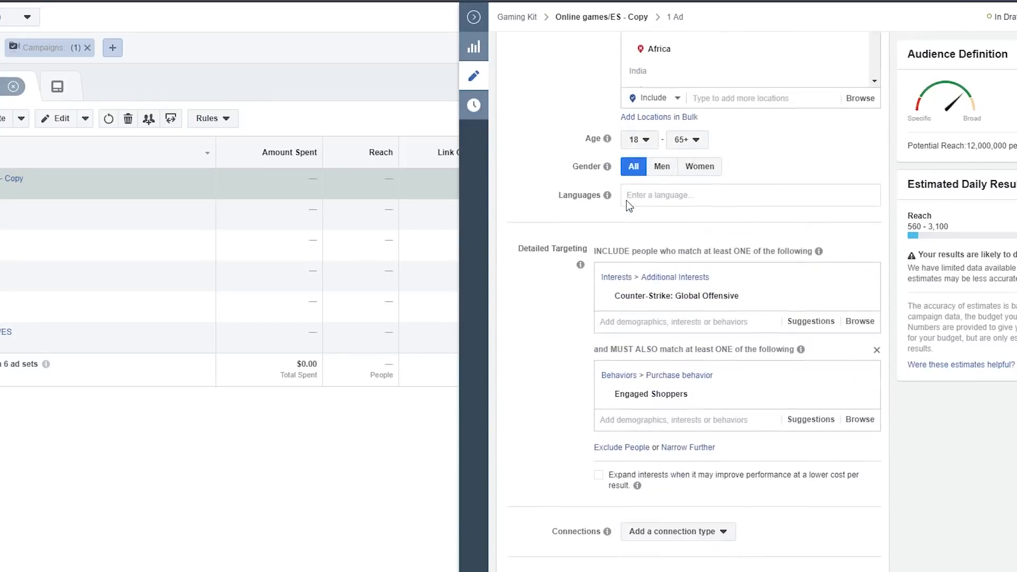
pyautogui.moveTo(738, 295); pyautogui.dragTo(618, 301)
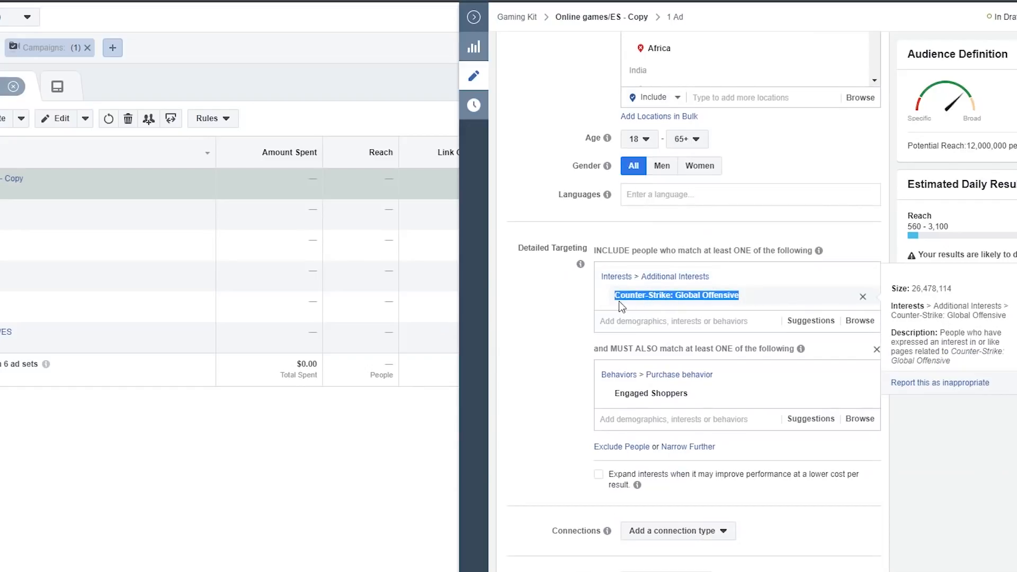
pyautogui.scroll(15, 623, 305)
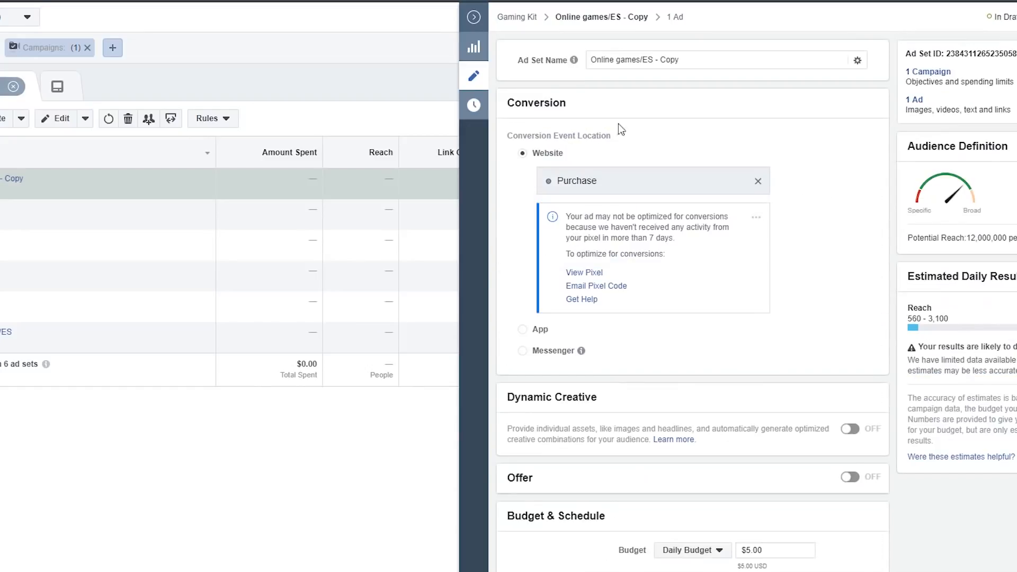
pyautogui.moveTo(587, 58); pyautogui.dragTo(635, 59)
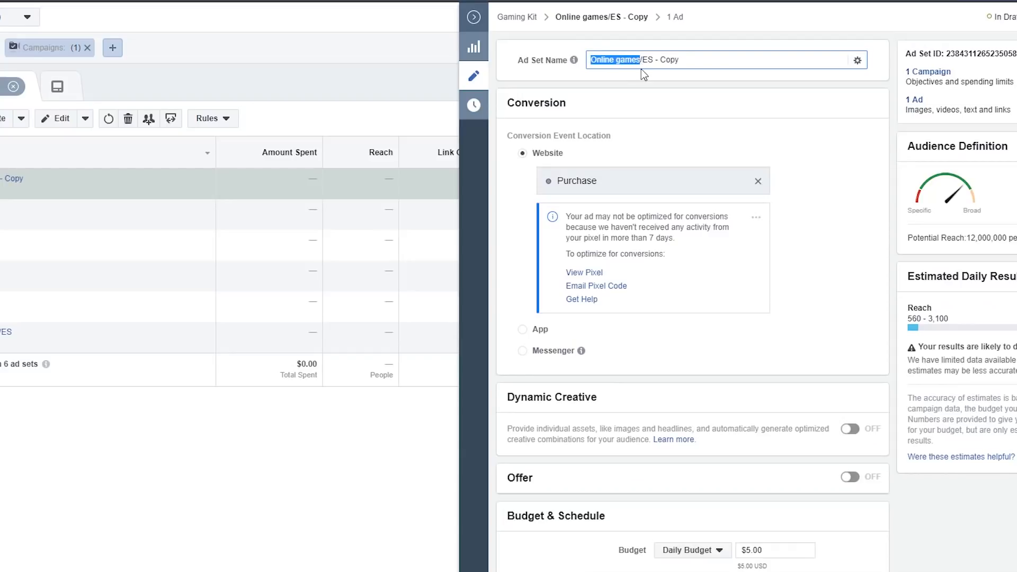
pyautogui.write('Counter-Strike: Global Offensive')
pyautogui.moveTo(752, 60); pyautogui.dragTo(720, 60)
pyautogui.press('BackSpace')
pyautogui.click(684, 169)
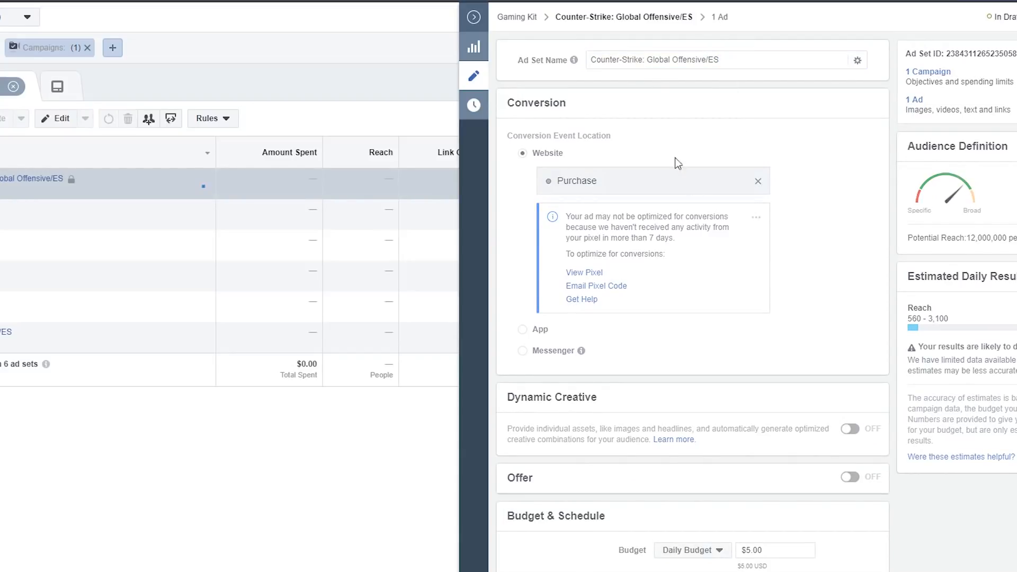
# Close the Counter-Strike: Global Offensive/ES ad set editor and refresh the ad set list by switching to the campaigns view and back.
pyautogui.click(474, 19)
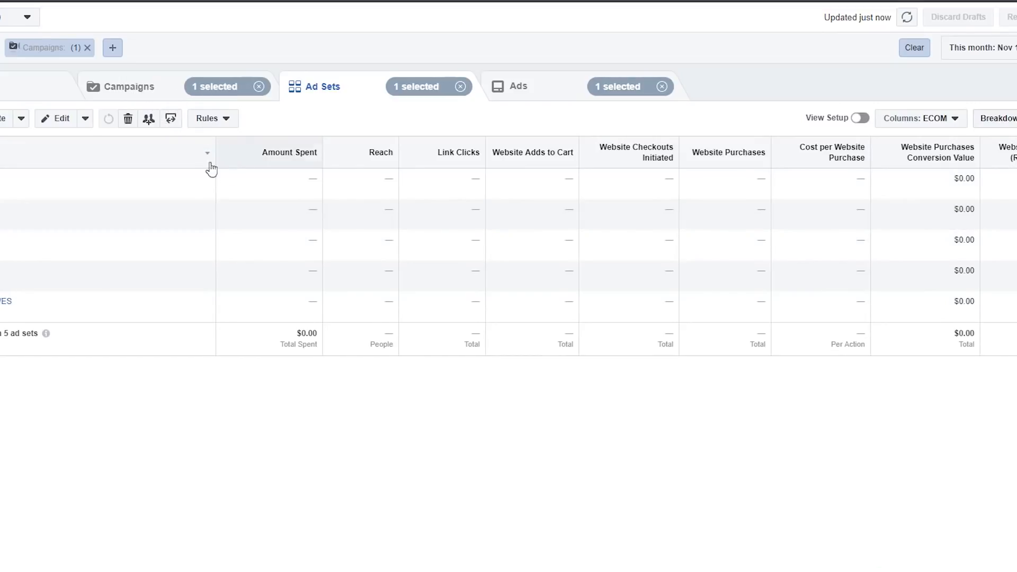
pyautogui.click(128, 88)
pyautogui.click(317, 86)
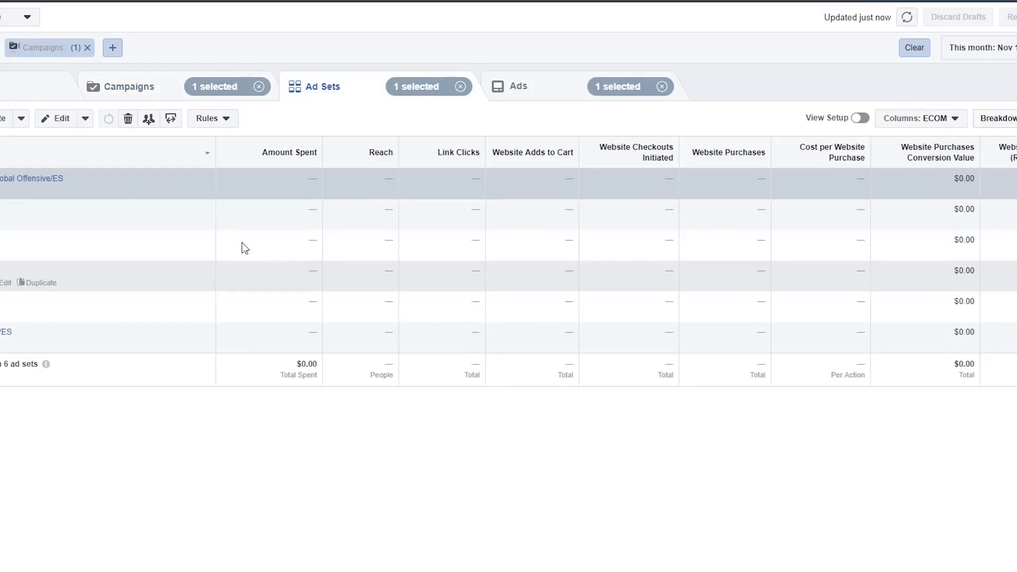
# Duplicate the "Twitch/ES" ad set once into the original campaign, without adding the Facebook Stories placement.
pyautogui.click(41, 222)
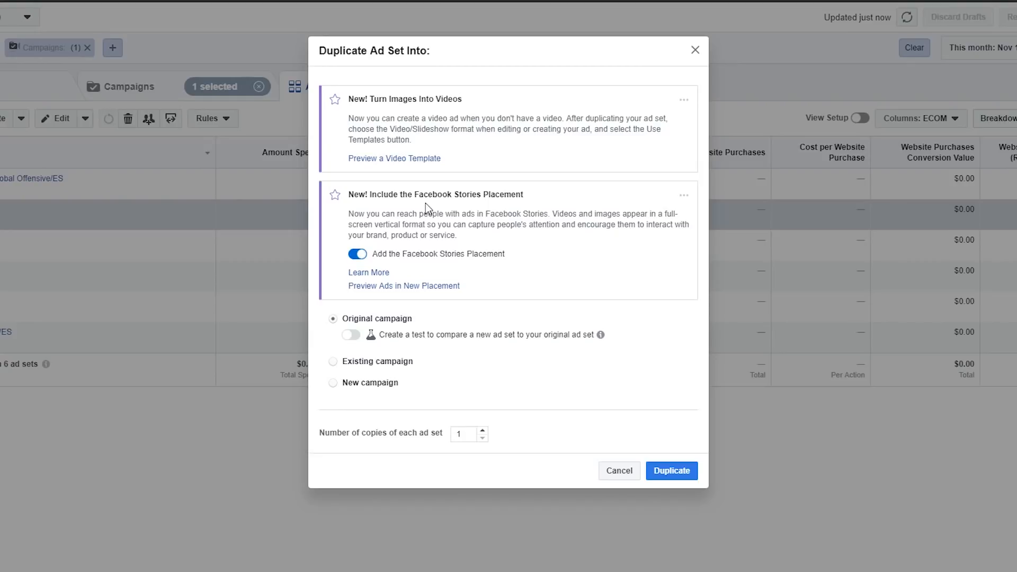
pyautogui.moveTo(349, 195); pyautogui.dragTo(511, 197)
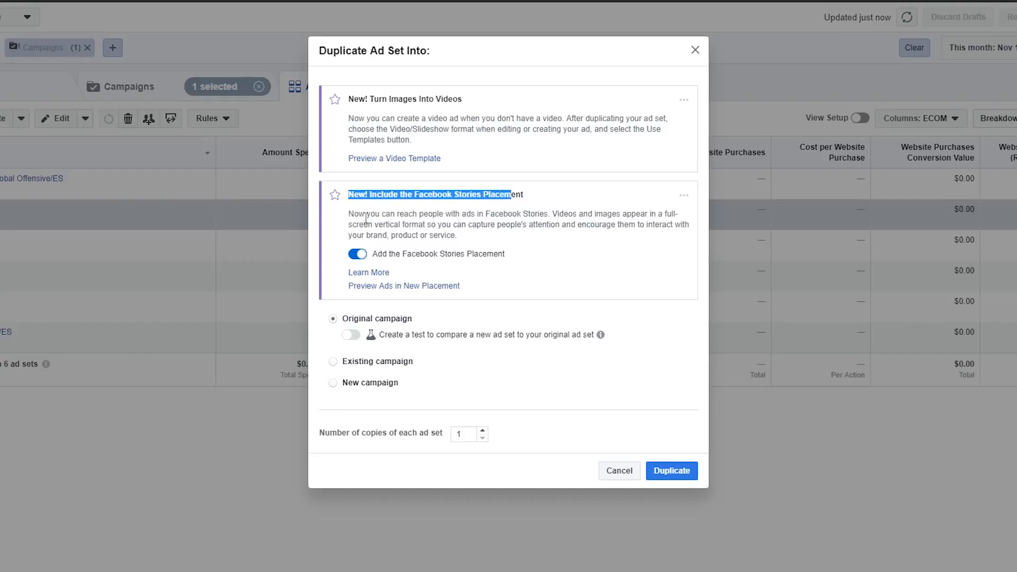
pyautogui.moveTo(352, 211); pyautogui.dragTo(505, 214)
pyautogui.click(565, 214)
pyautogui.doubleClick(660, 214)
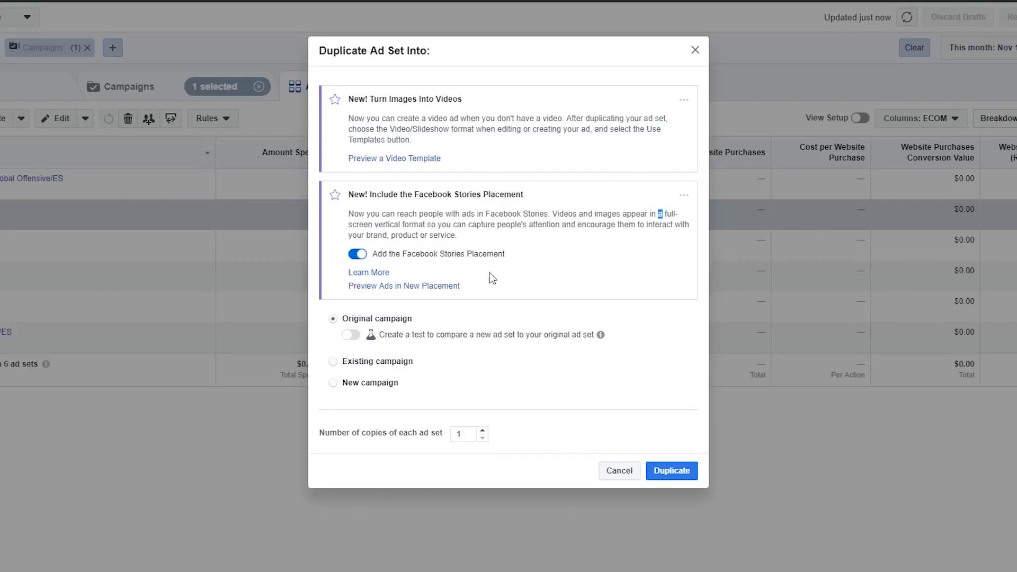
pyautogui.click(358, 255)
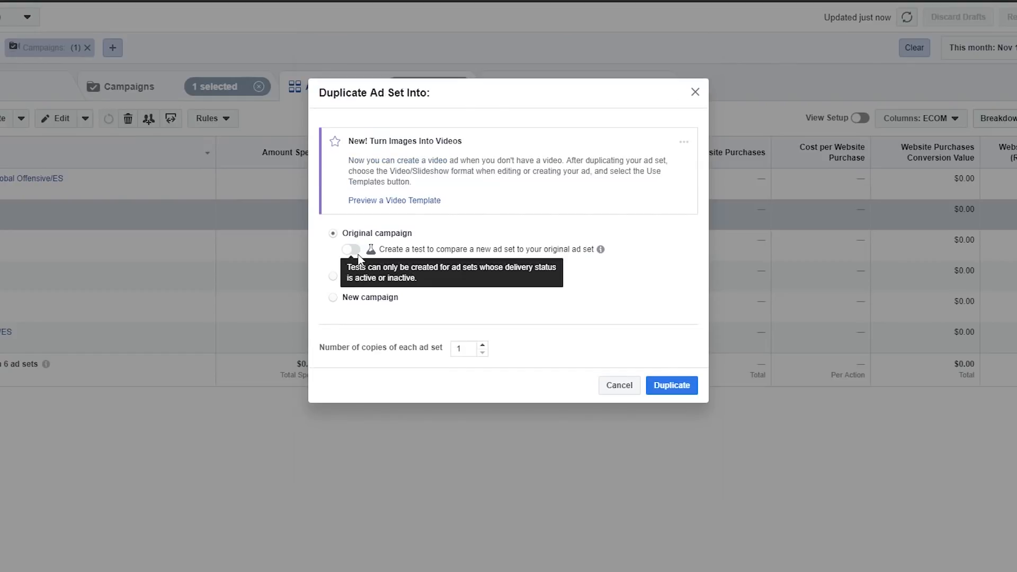
pyautogui.click(658, 387)
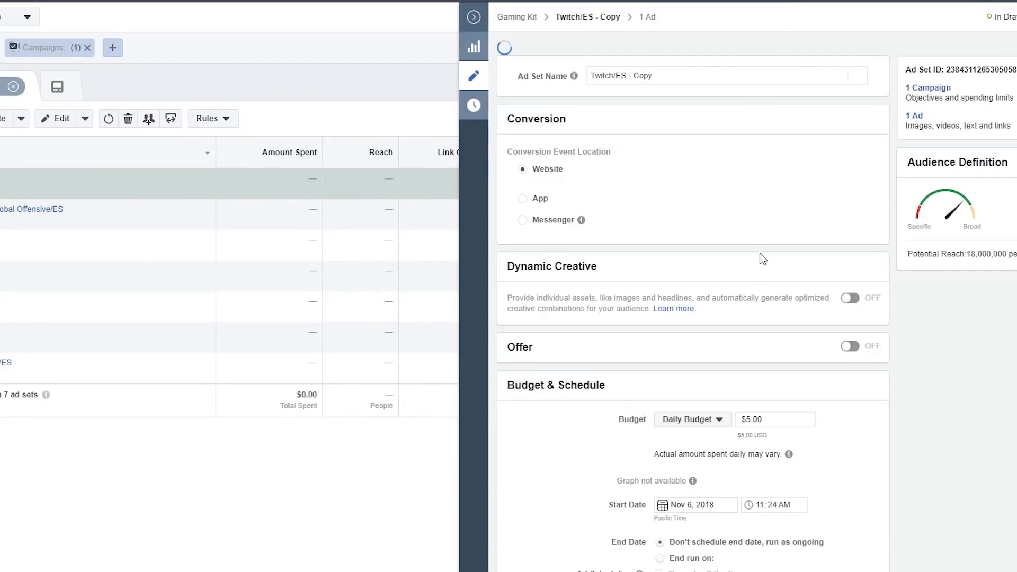
# Search interests for "steam" and replace Twitch (website) with Steam (software) in the copy's included detailed targeting.
pyautogui.scroll(-20, 761, 258)
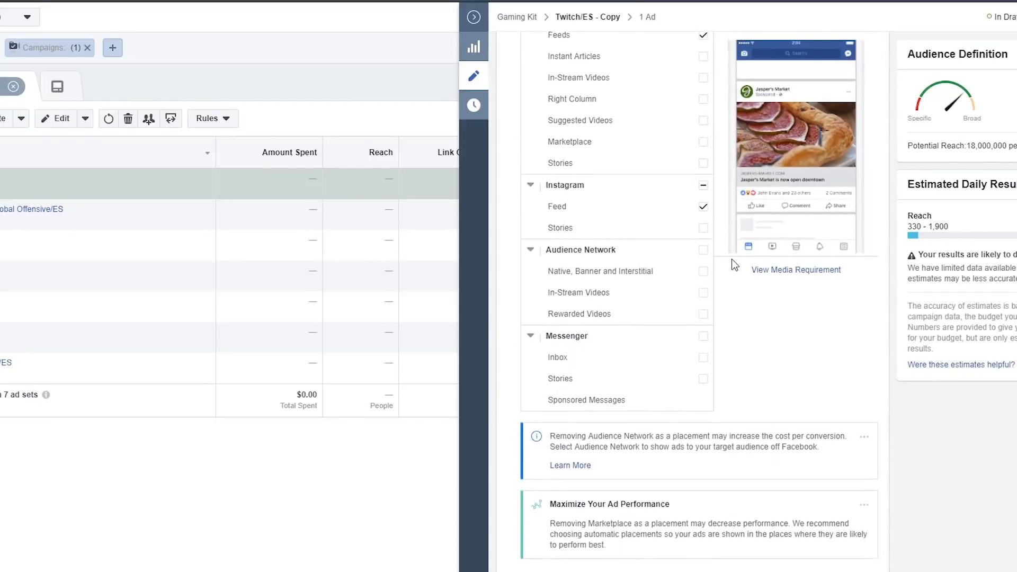
pyautogui.scroll(3, 701, 235)
pyautogui.scroll(-4, 749, 249)
pyautogui.scroll(15, 786, 274)
pyautogui.scroll(-8, 768, 298)
pyautogui.scroll(2, 761, 195)
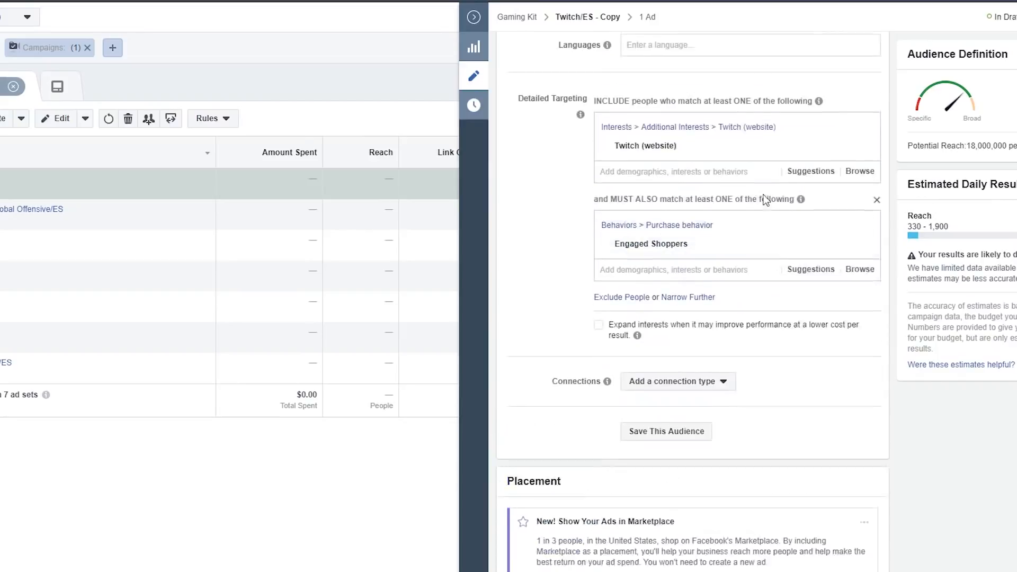
pyautogui.scroll(1, 761, 195)
pyautogui.click(810, 204)
pyautogui.click(662, 207)
pyautogui.write('steam')
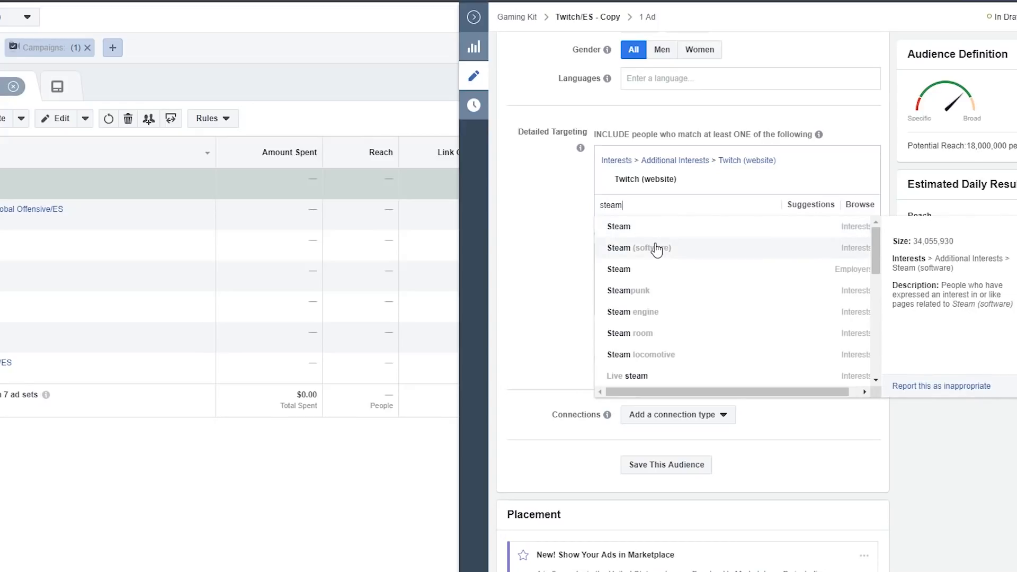
pyautogui.click(653, 244)
pyautogui.click(862, 218)
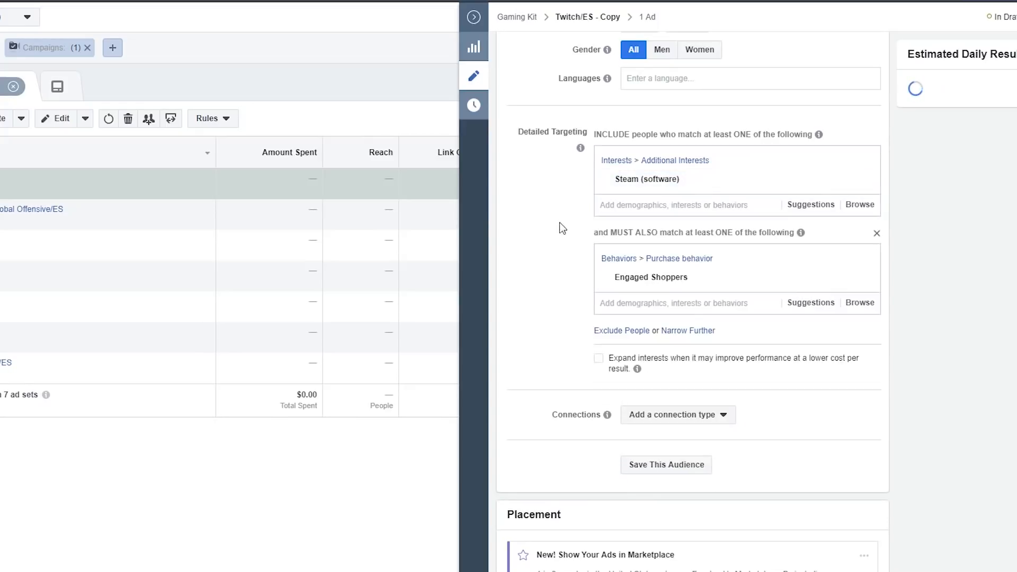
# Rename the Twitch ad set copy to "Steam/ES", removing the "- Copy" suffix.
pyautogui.scroll(10, 562, 221)
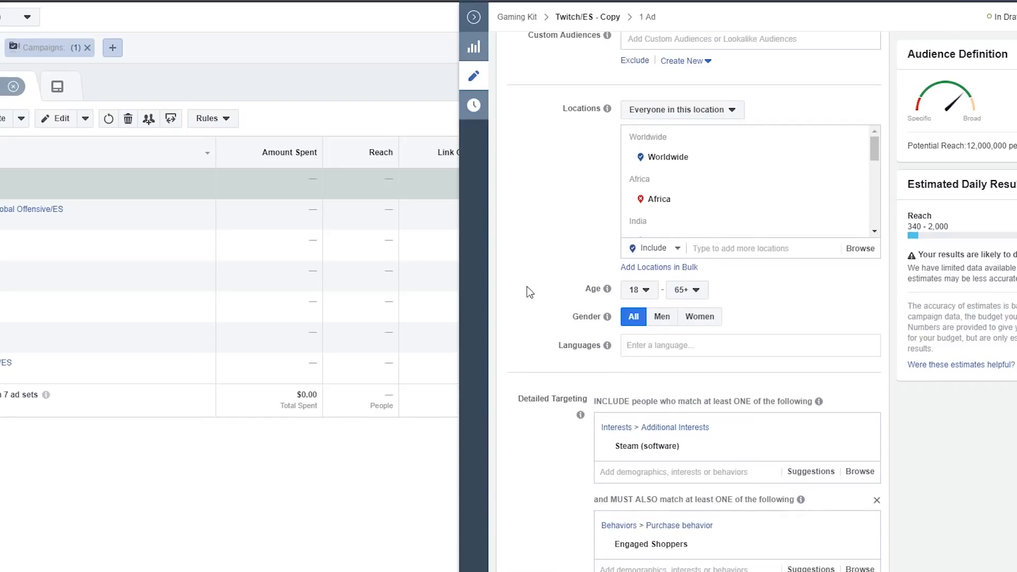
pyautogui.scroll(-6, 539, 307)
pyautogui.scroll(15, 545, 300)
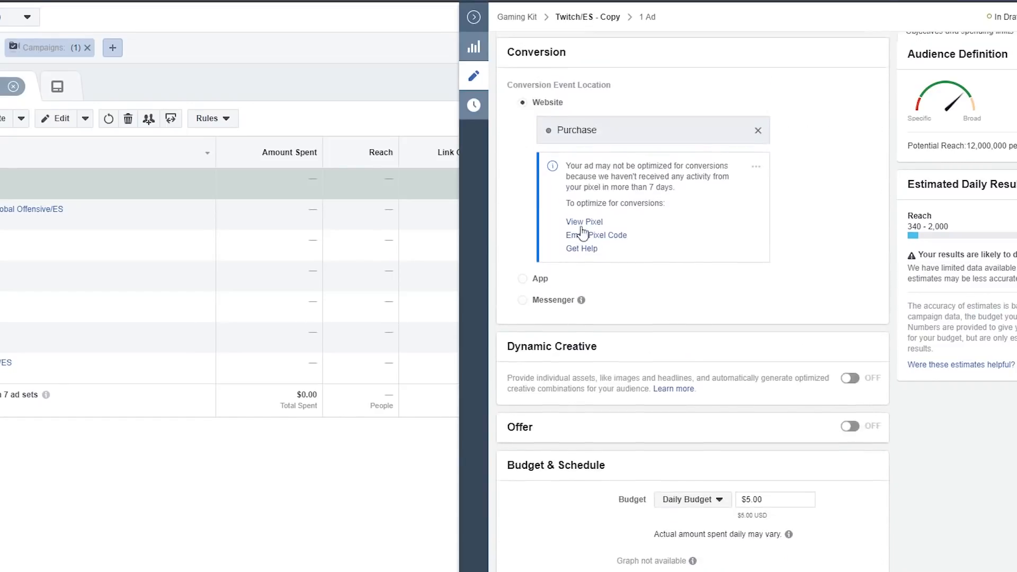
pyautogui.moveTo(614, 60); pyautogui.dragTo(576, 66)
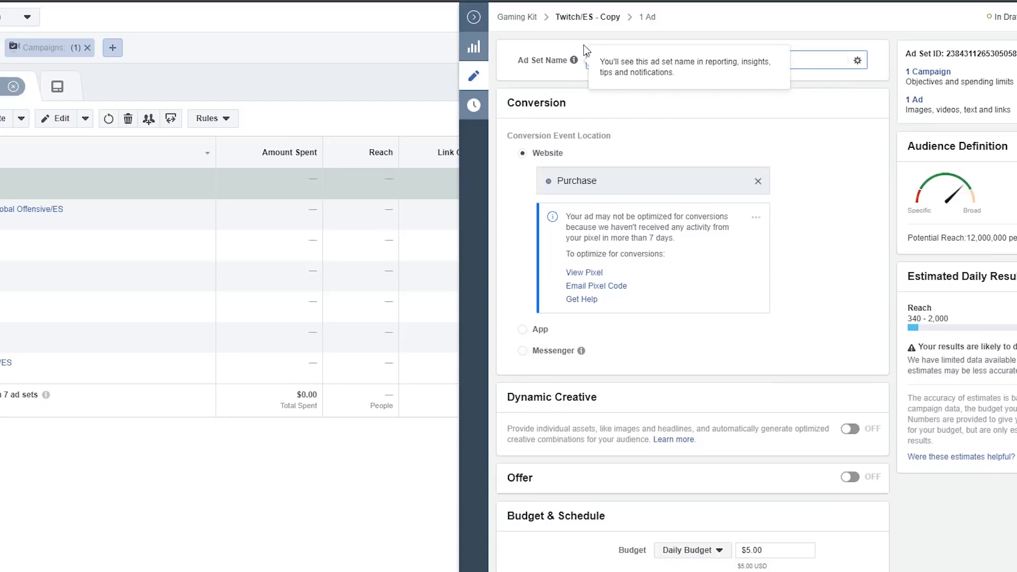
pyautogui.write('Steam/ES - Copy')
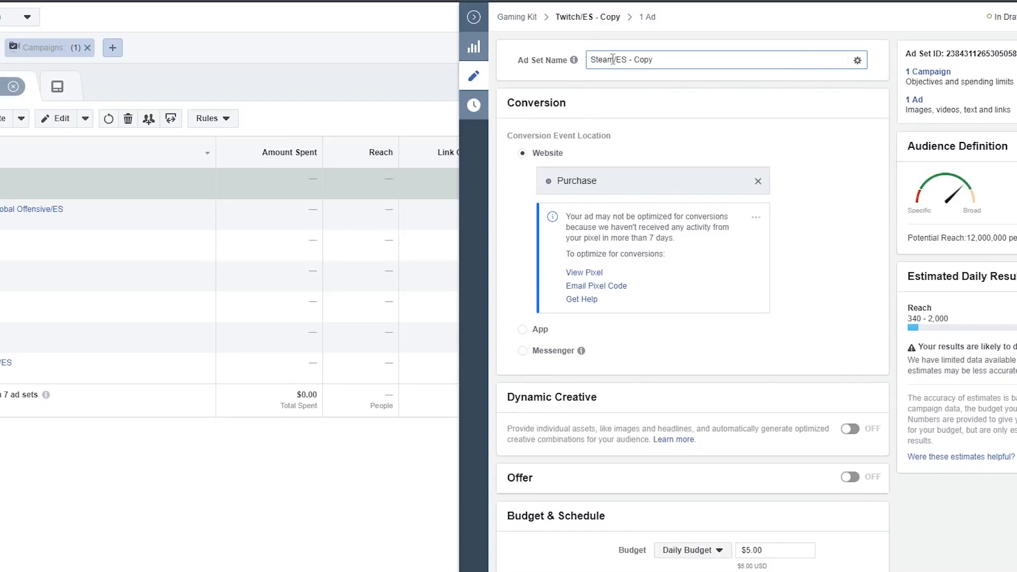
pyautogui.moveTo(655, 60); pyautogui.dragTo(627, 65)
pyautogui.press('BackSpace')
pyautogui.tripleClick(662, 110)
# Review the Steam/ES ad set's remaining settings, then publish it and close the editor.
pyautogui.scroll(-8, 763, 125)
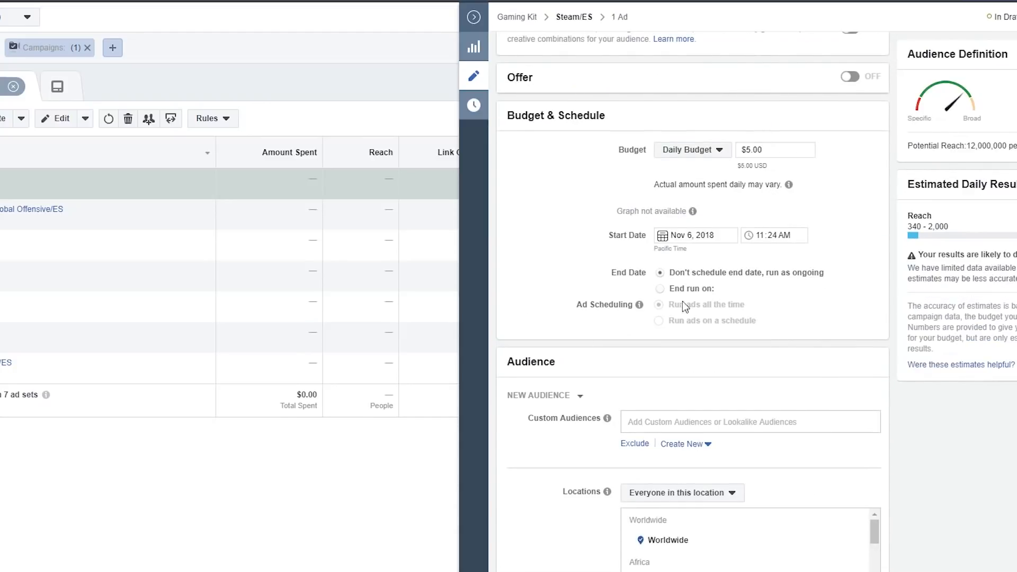
pyautogui.scroll(-8, 546, 318)
pyautogui.scroll(-2, 545, 301)
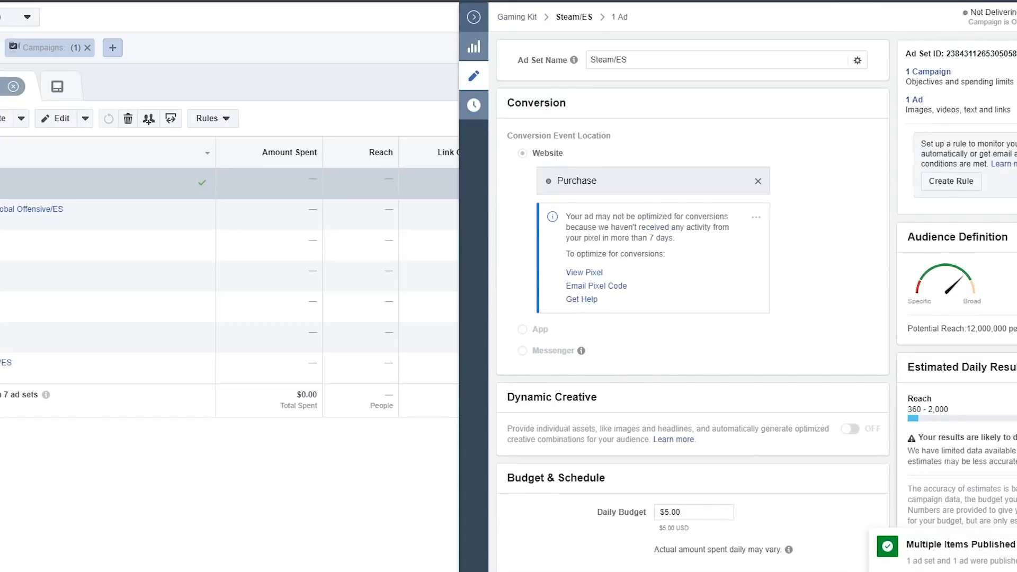
pyautogui.click(474, 17)
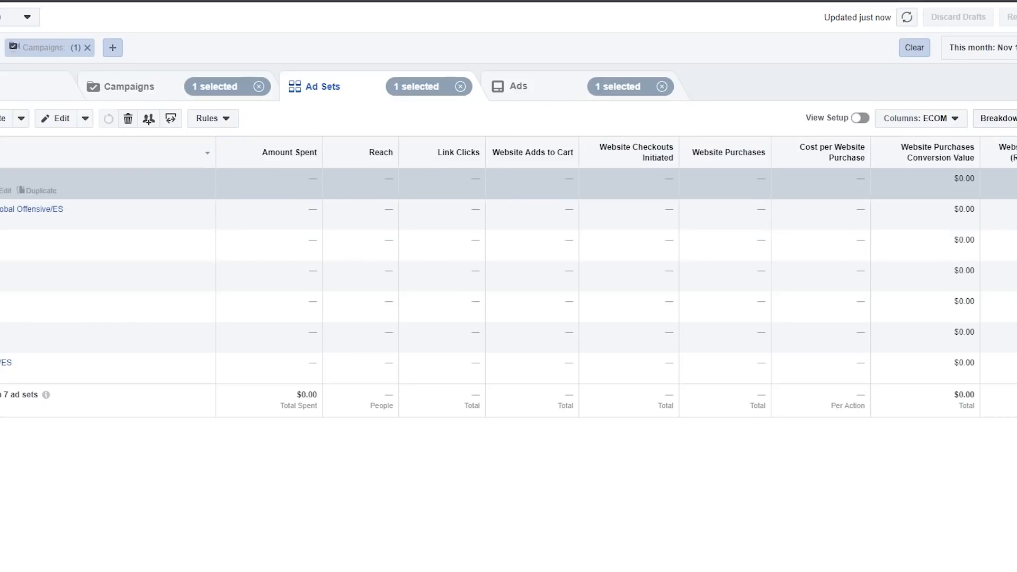
pyautogui.click(161, 221)
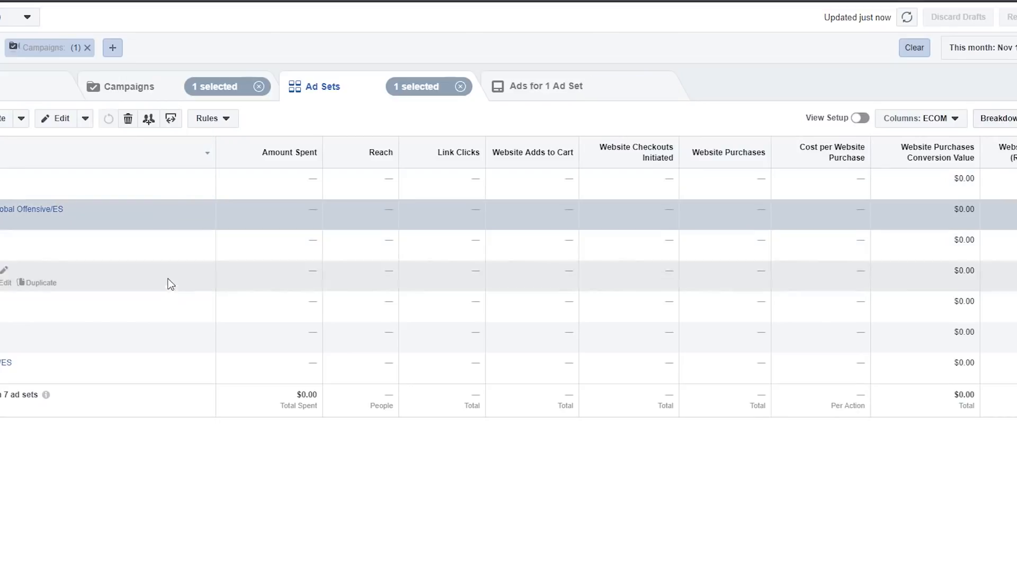
pyautogui.click(182, 185)
pyautogui.moveTo(198, 189); pyautogui.dragTo(220, 197)
pyautogui.click(220, 195)
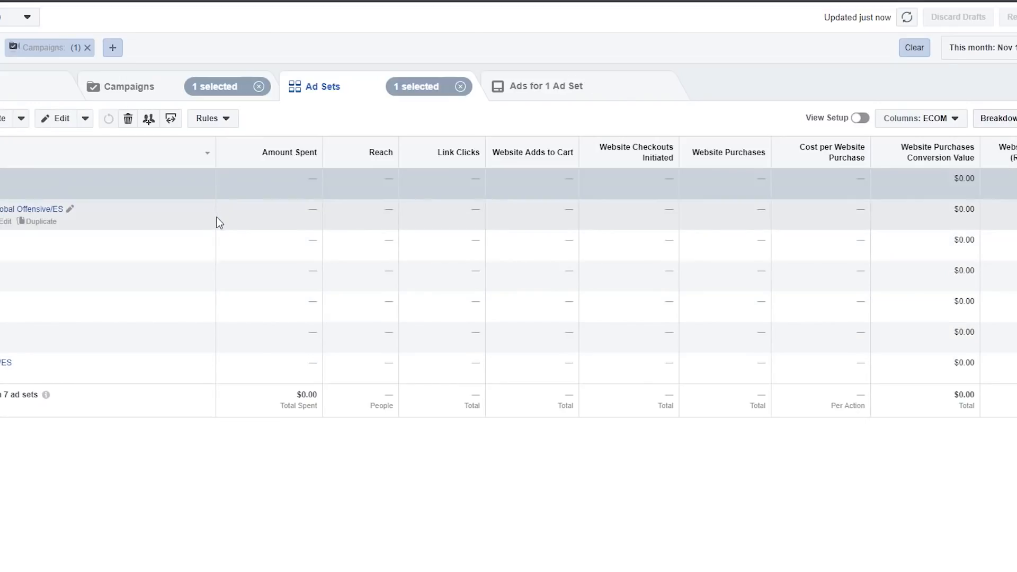